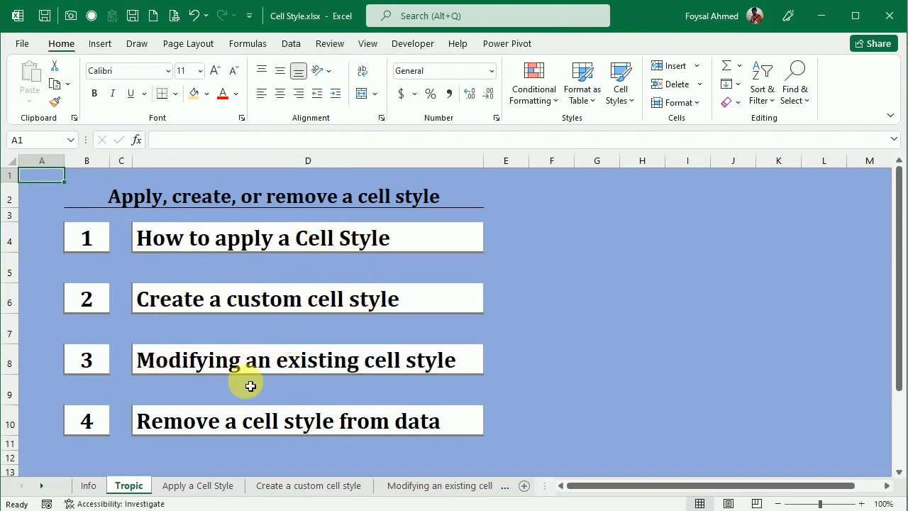
# Go to the Apply a Cell Style sheet and look over the available cell styles
pyautogui.click(258, 244)
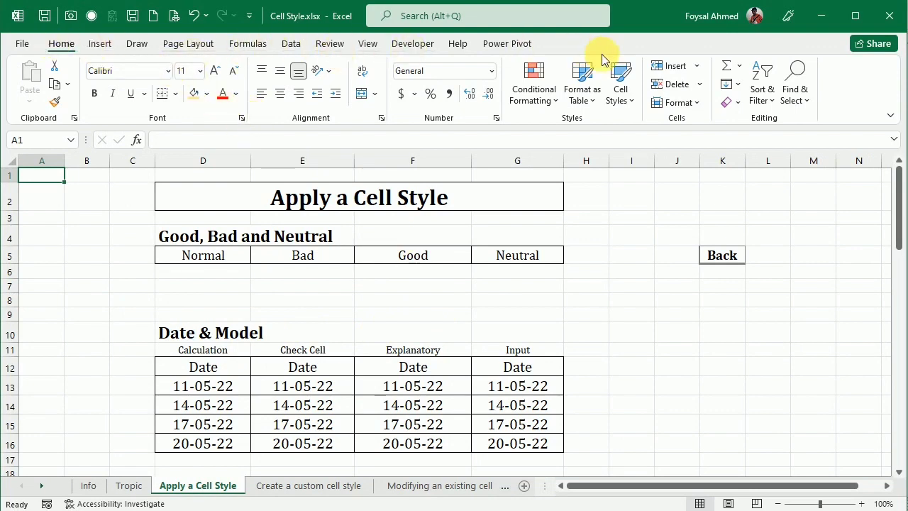
pyautogui.click(624, 94)
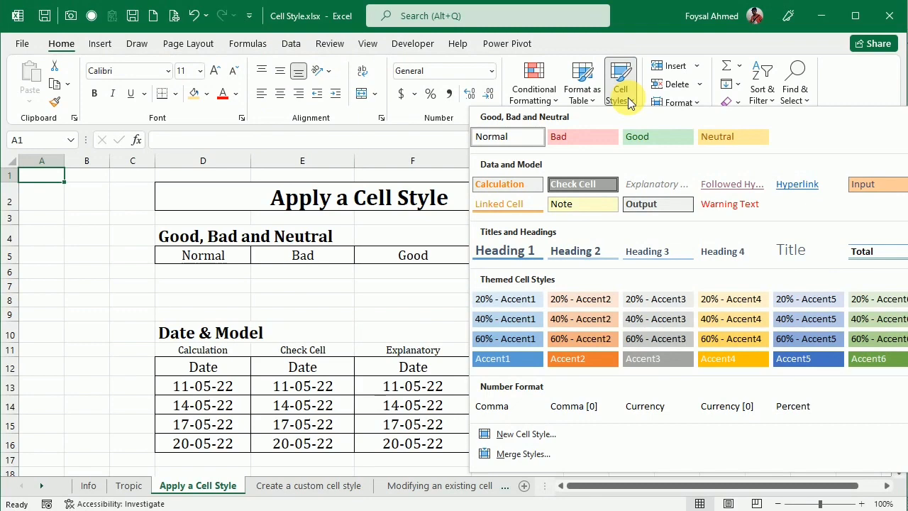
pyautogui.click(628, 97)
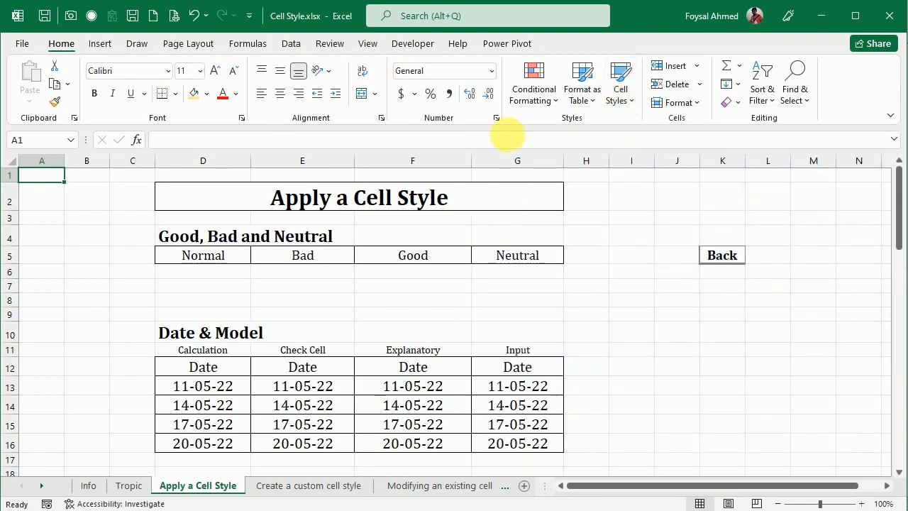
# Copy the Normal, Bad, Good and Neutral cells in D5:G5 to row 7, starting at D7
pyautogui.click(210, 257)
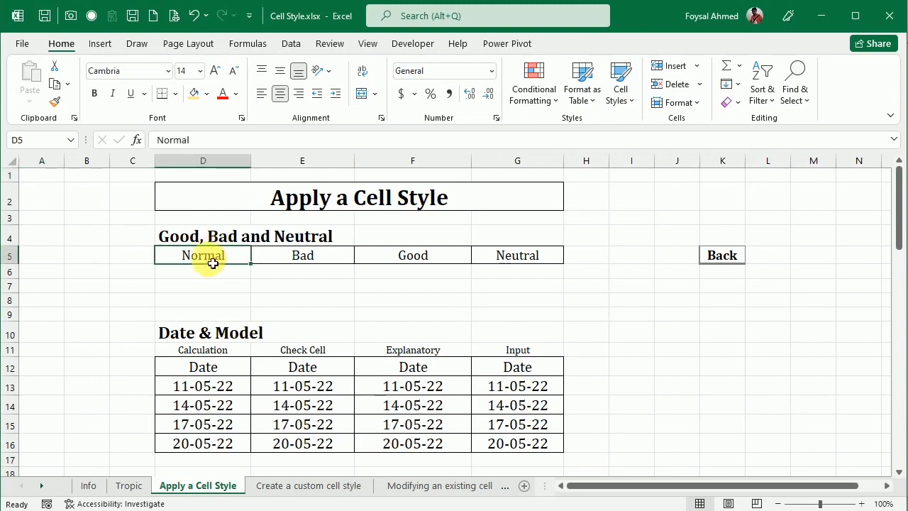
pyautogui.moveTo(213, 264); pyautogui.dragTo(492, 259)
pyautogui.hotkey('ctrl', 'c')
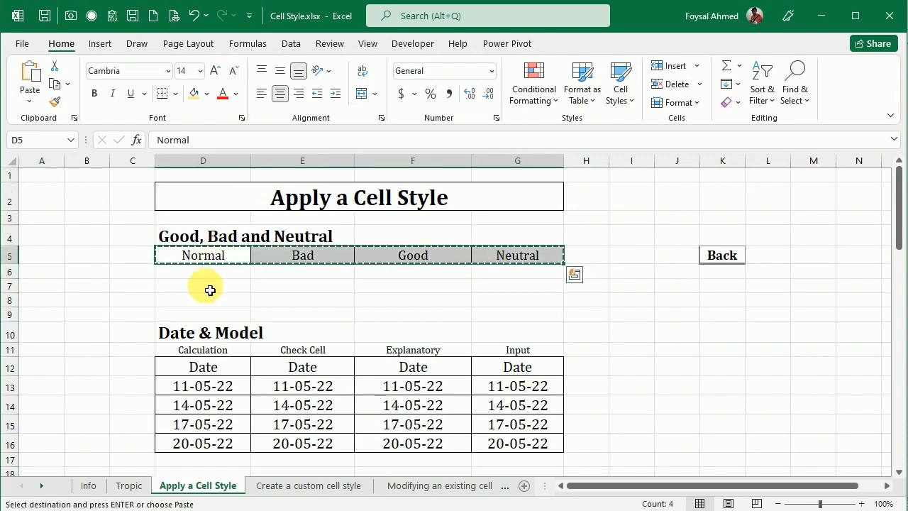
pyautogui.click(211, 288)
pyautogui.hotkey('ctrl', 'v')
pyautogui.click(303, 313)
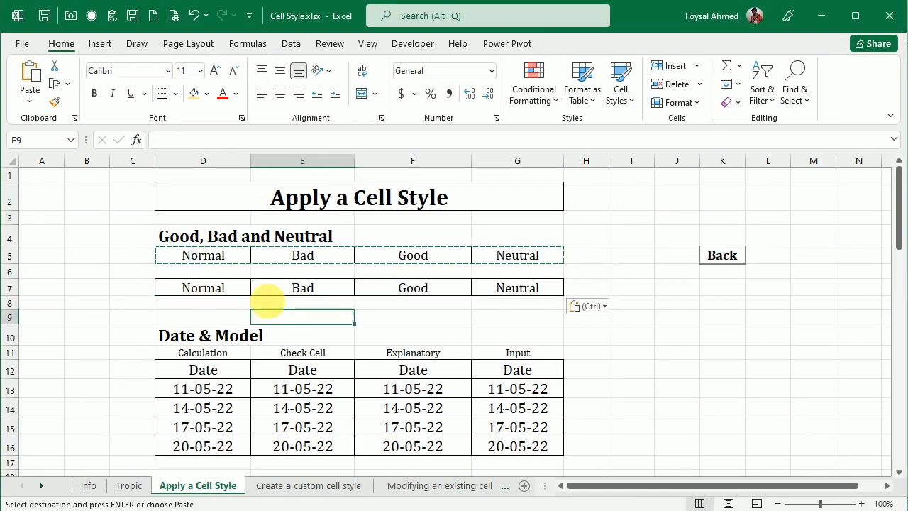
pyautogui.click(210, 287)
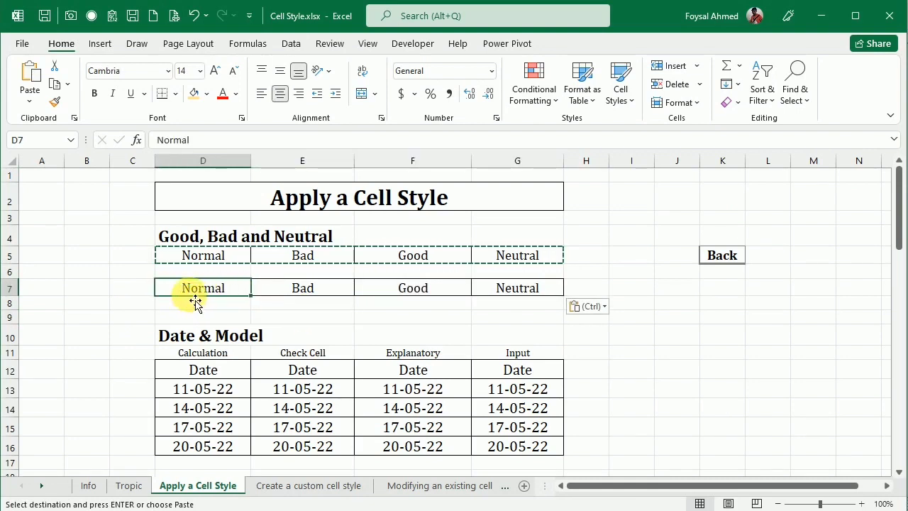
pyautogui.doubleClick(200, 289)
pyautogui.press('Return')
# Apply the Normal cell style to D7 and compare its font with the neighbouring cell
pyautogui.click(201, 292)
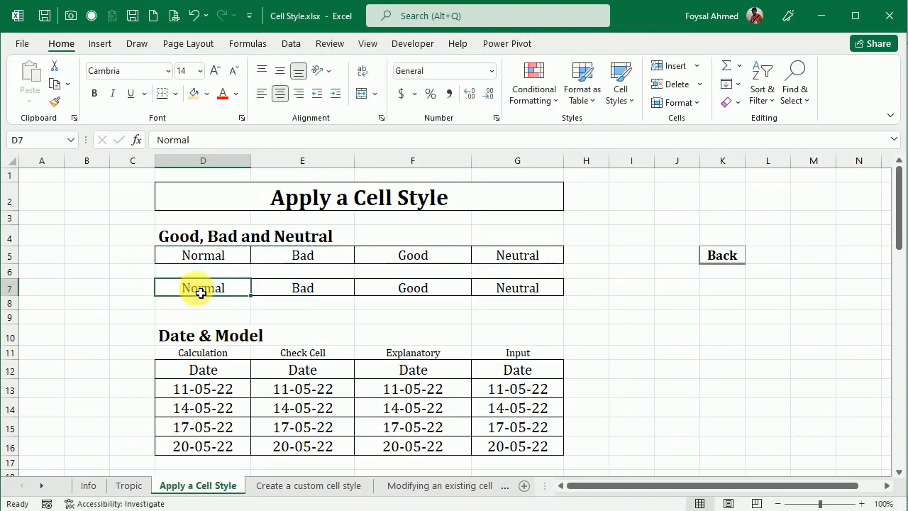
pyautogui.click(620, 84)
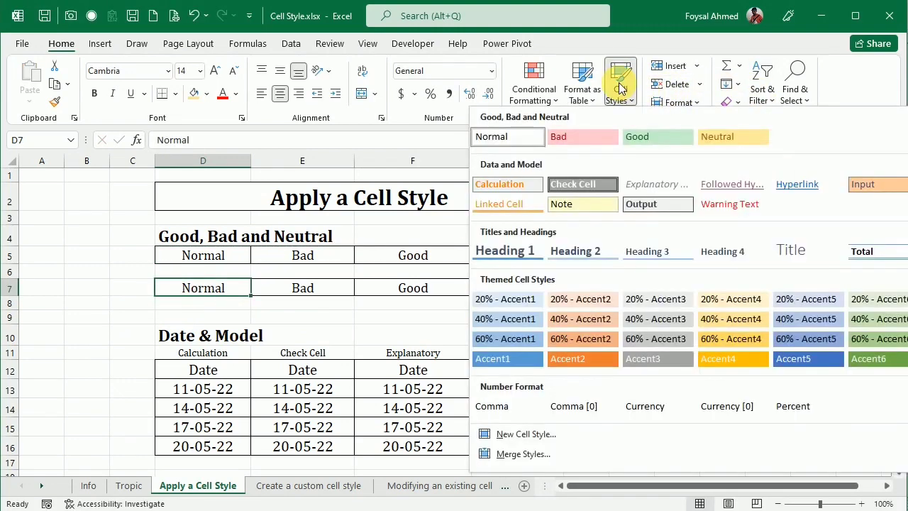
pyautogui.click(501, 137)
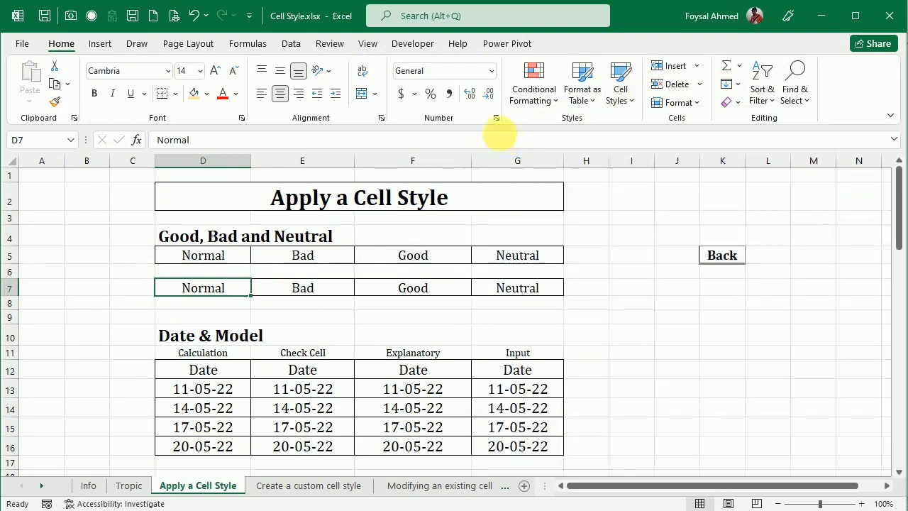
pyautogui.click(284, 305)
pyautogui.click(305, 287)
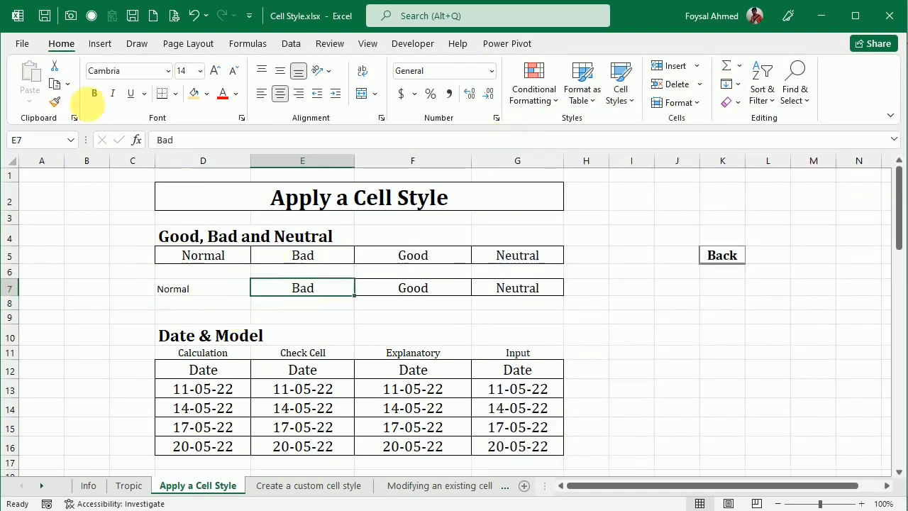
pyautogui.click(218, 294)
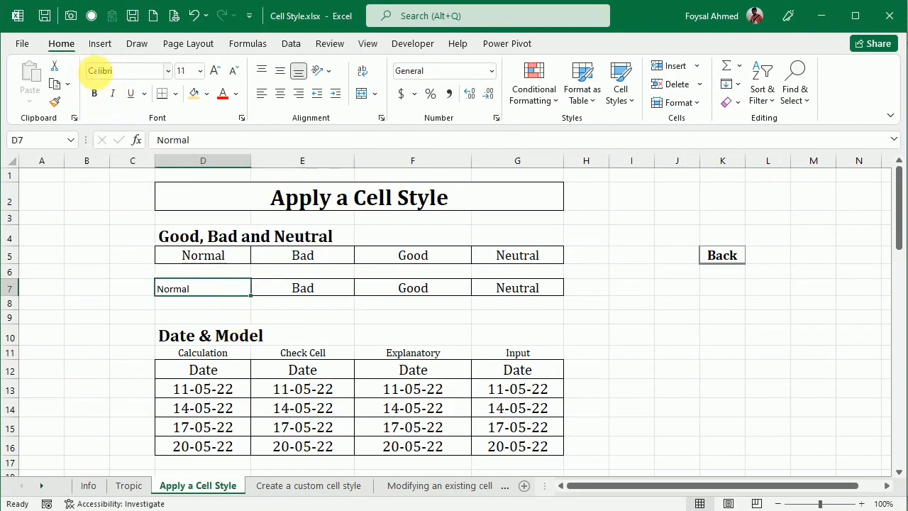
pyautogui.click(232, 320)
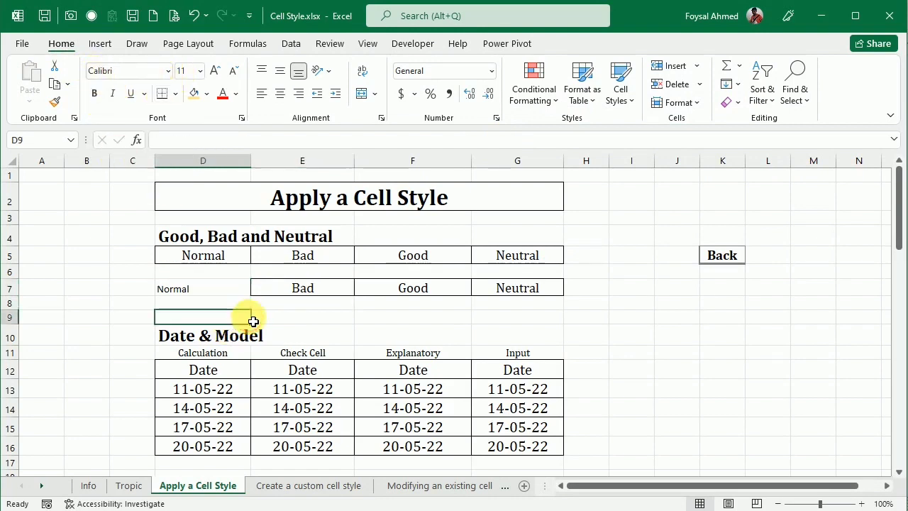
pyautogui.click(193, 294)
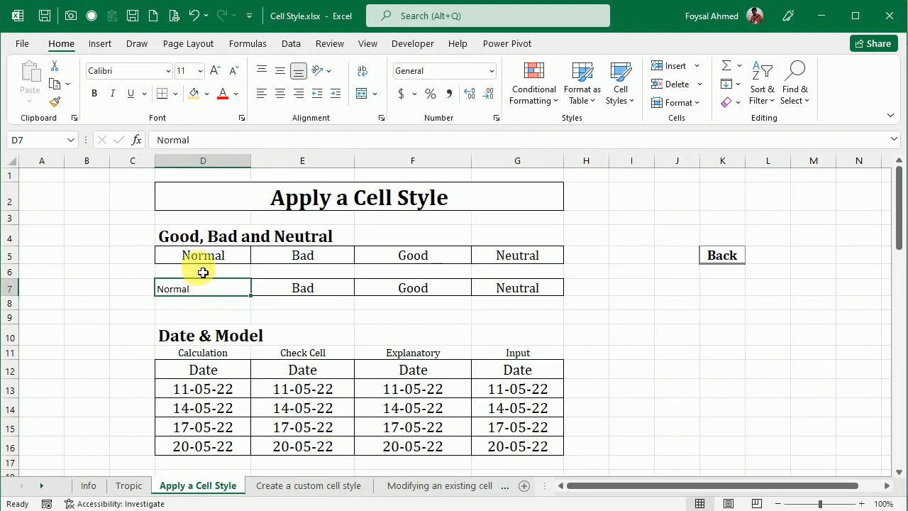
# Apply the Bad cell style to cell E7
pyautogui.click(312, 295)
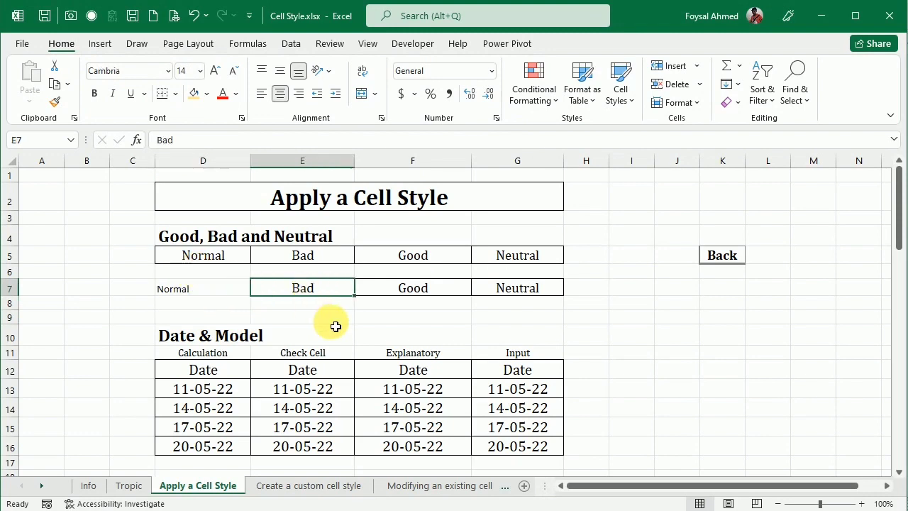
pyautogui.click(621, 82)
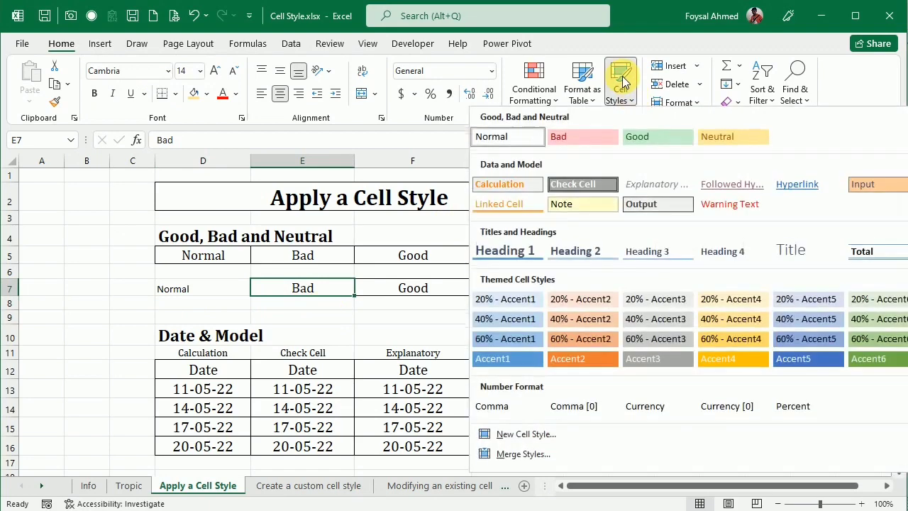
pyautogui.click(560, 138)
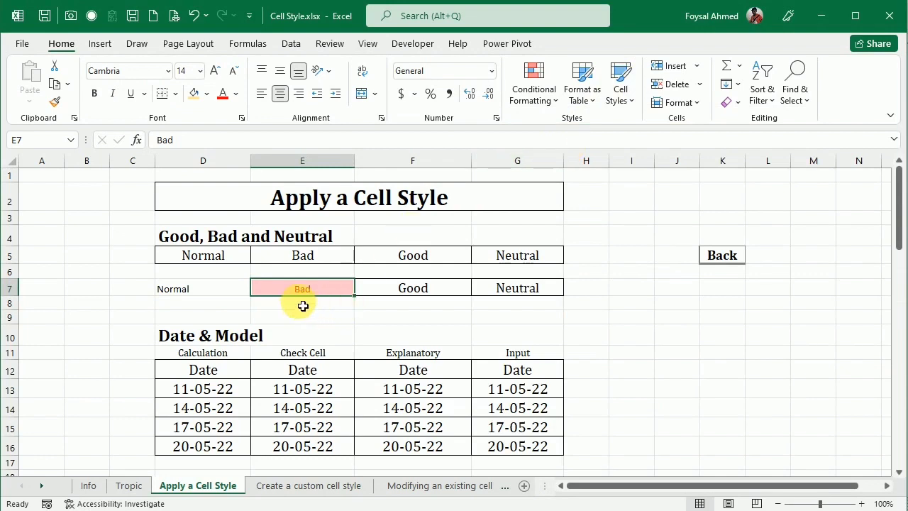
pyautogui.click(321, 317)
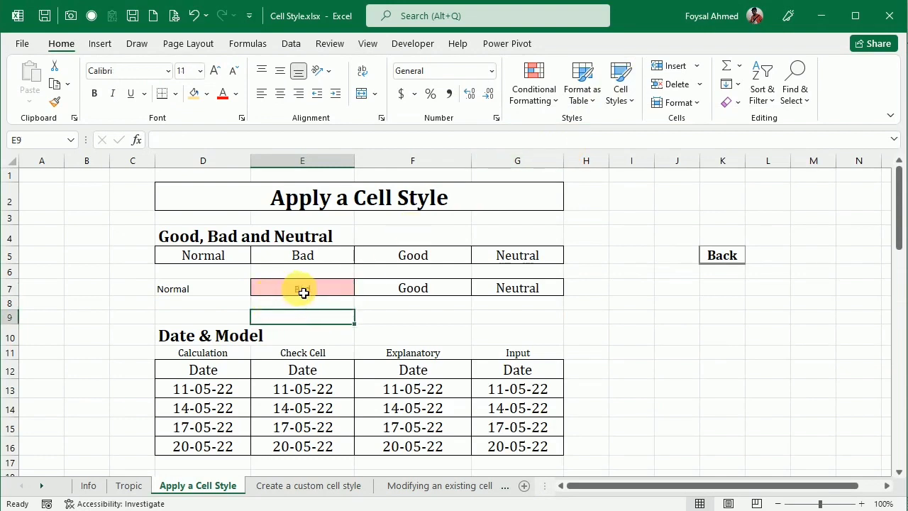
# Apply the Good cell style to cell F7
pyautogui.click(449, 289)
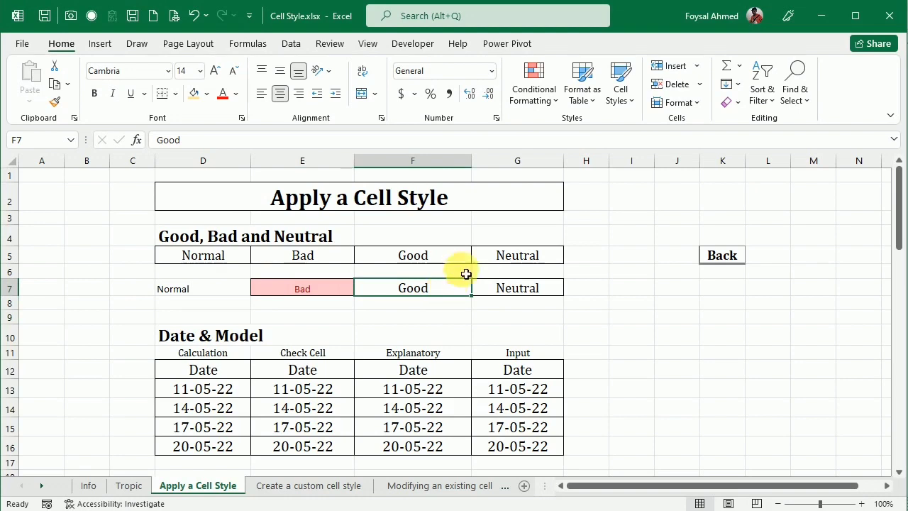
pyautogui.click(624, 86)
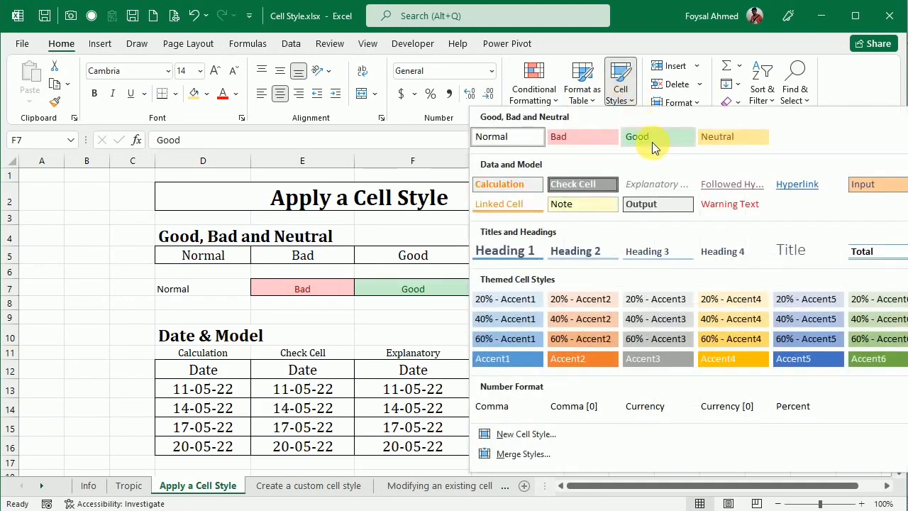
pyautogui.click(651, 142)
pyautogui.click(645, 339)
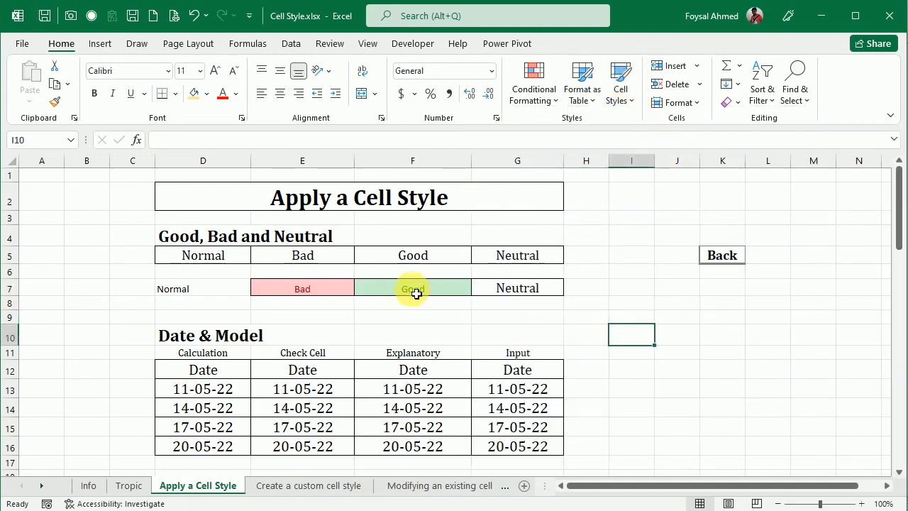
pyautogui.click(416, 291)
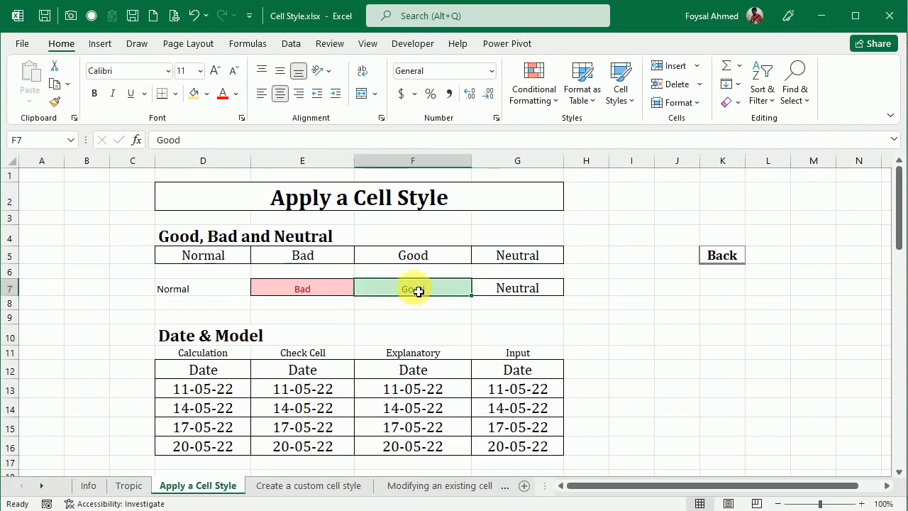
# Apply the Neutral cell style to cell G7
pyautogui.click(504, 288)
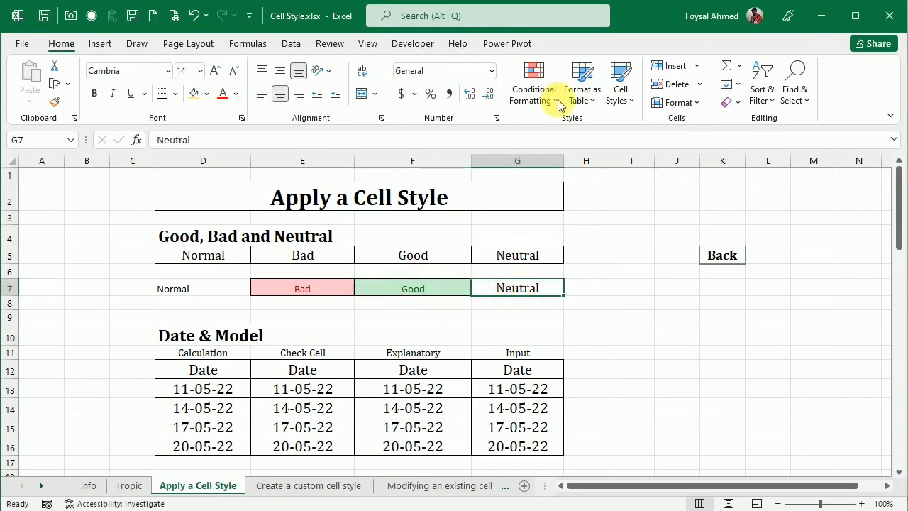
pyautogui.click(622, 83)
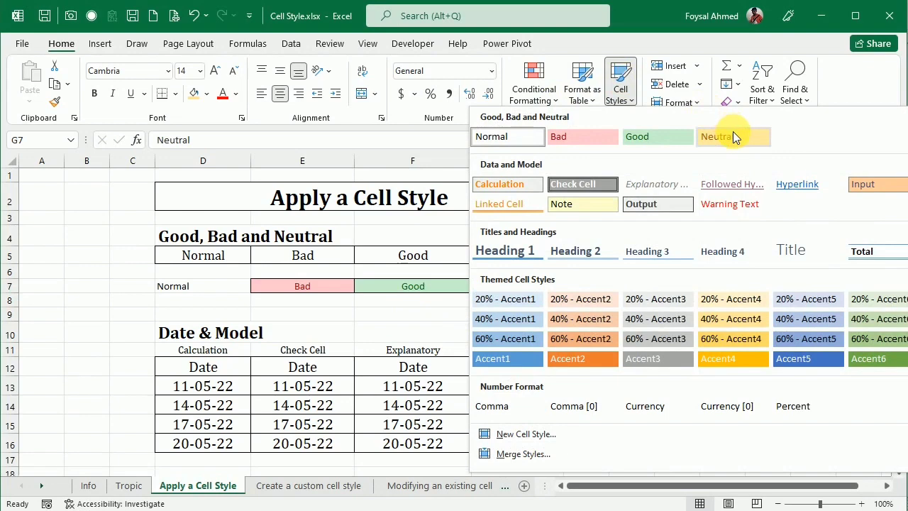
pyautogui.click(733, 133)
pyautogui.click(610, 332)
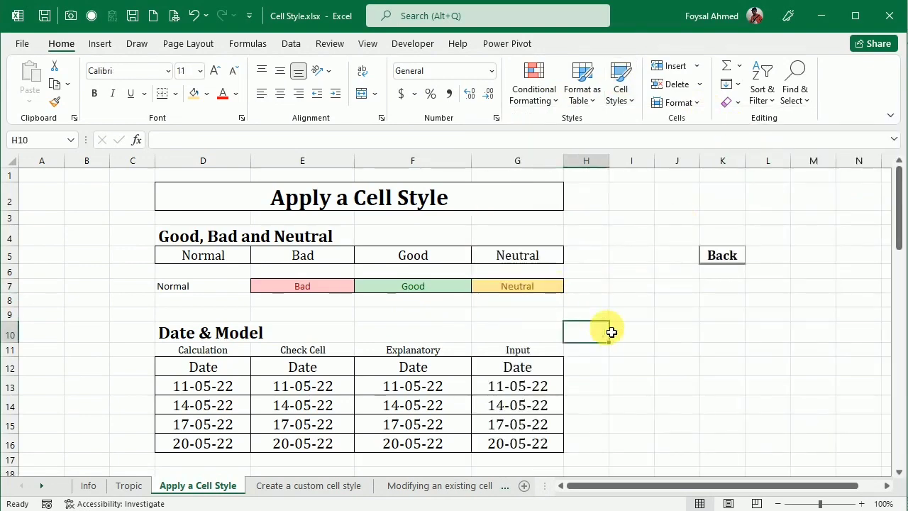
# Center the text in D7 horizontally and check the styled cells E7 through G7
pyautogui.click(210, 287)
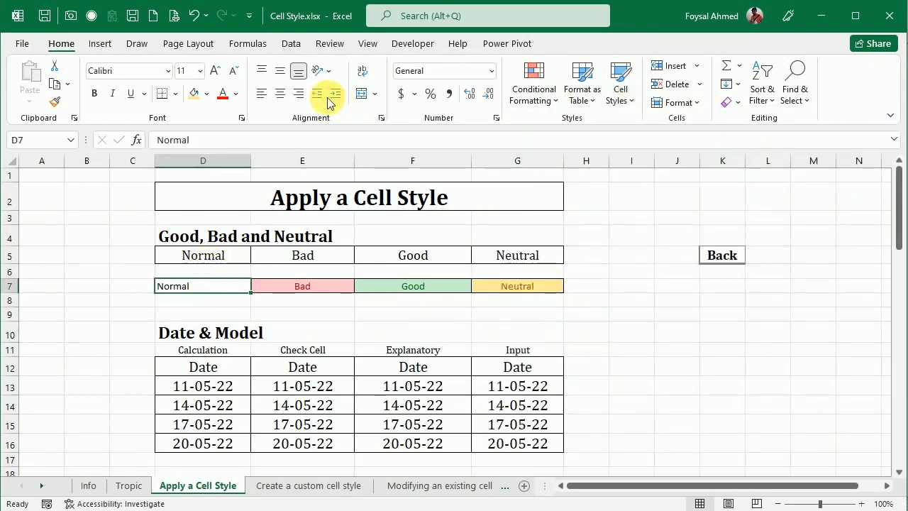
pyautogui.click(282, 92)
pyautogui.click(314, 286)
pyautogui.click(429, 286)
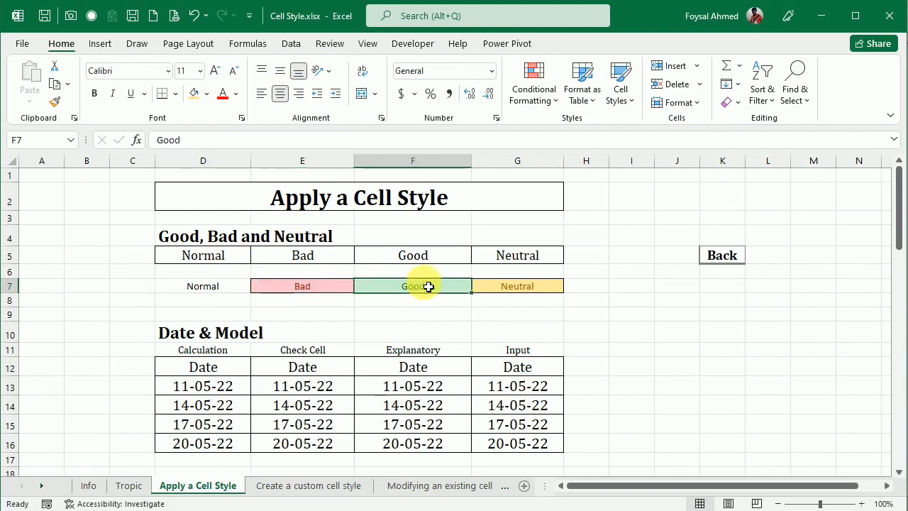
pyautogui.click(497, 284)
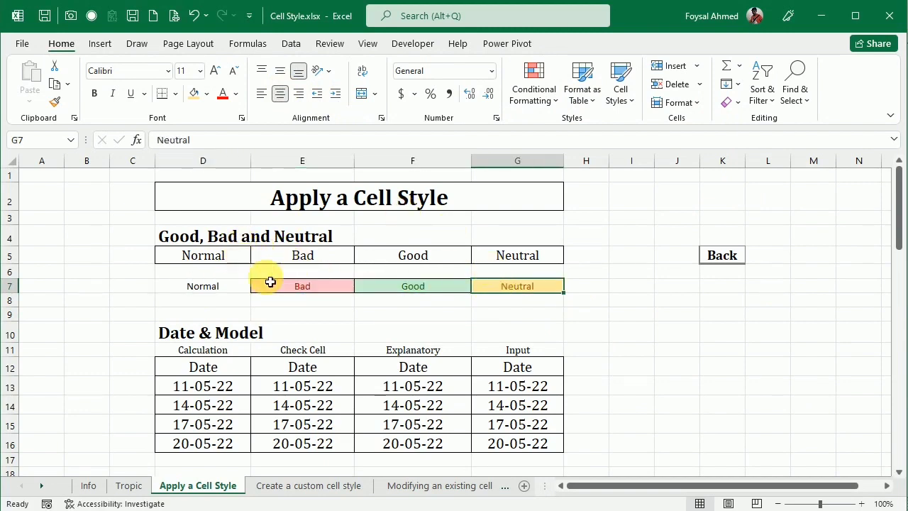
# Apply the Calculation cell style to the first Date & Model column, D12:D16
pyautogui.scroll(-2, 339, 285)
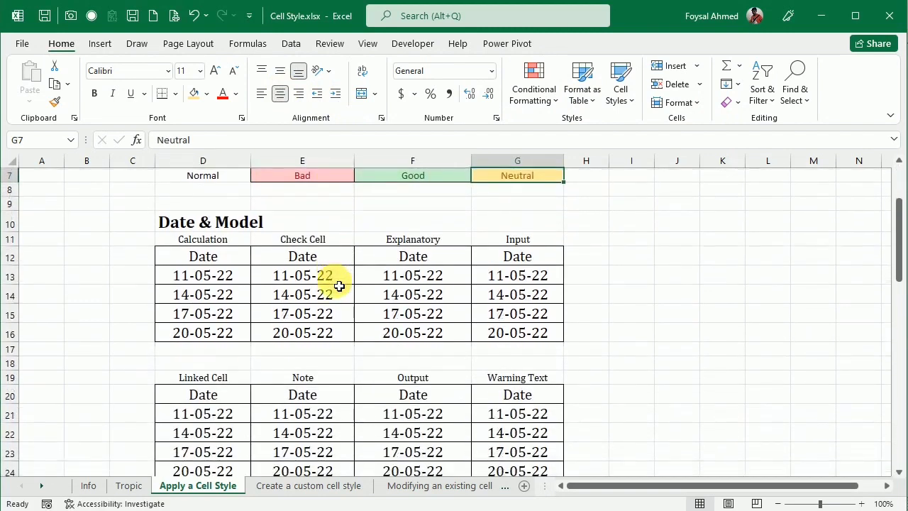
pyautogui.scroll(-1, 261, 246)
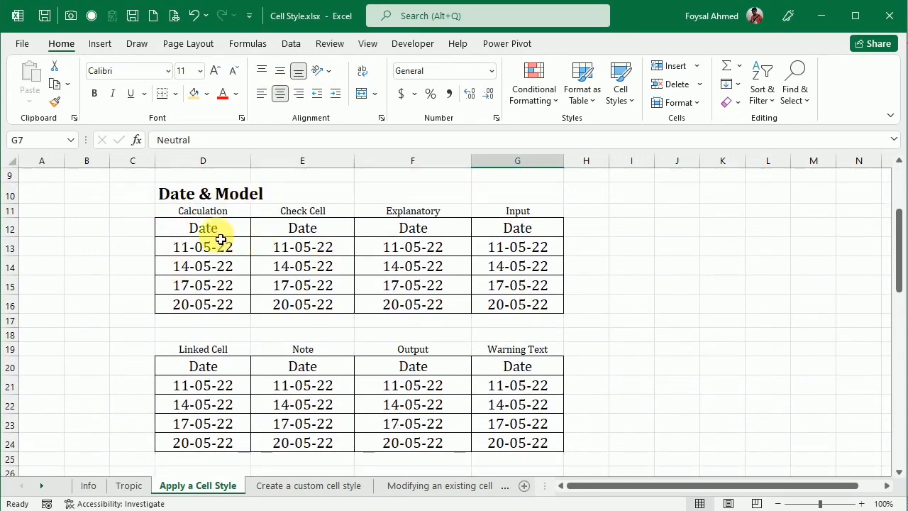
pyautogui.moveTo(221, 232); pyautogui.dragTo(227, 317)
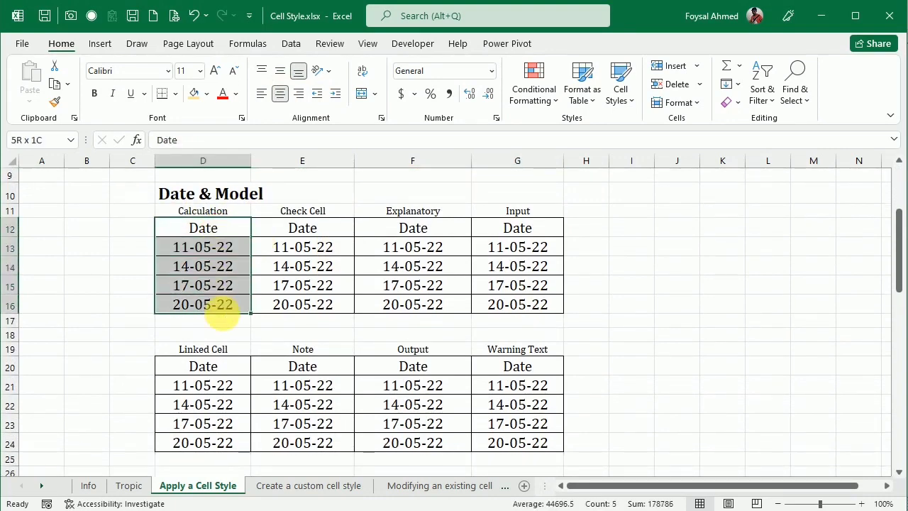
pyautogui.click(623, 82)
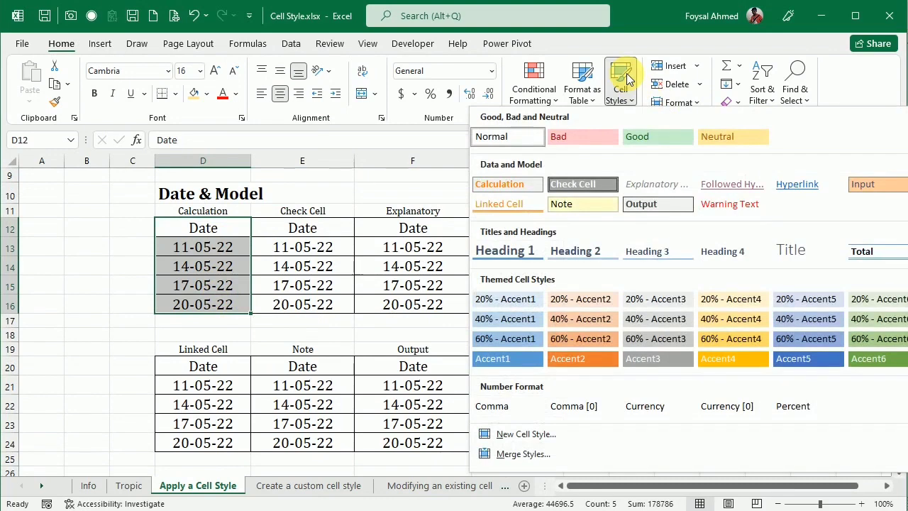
pyautogui.click(504, 190)
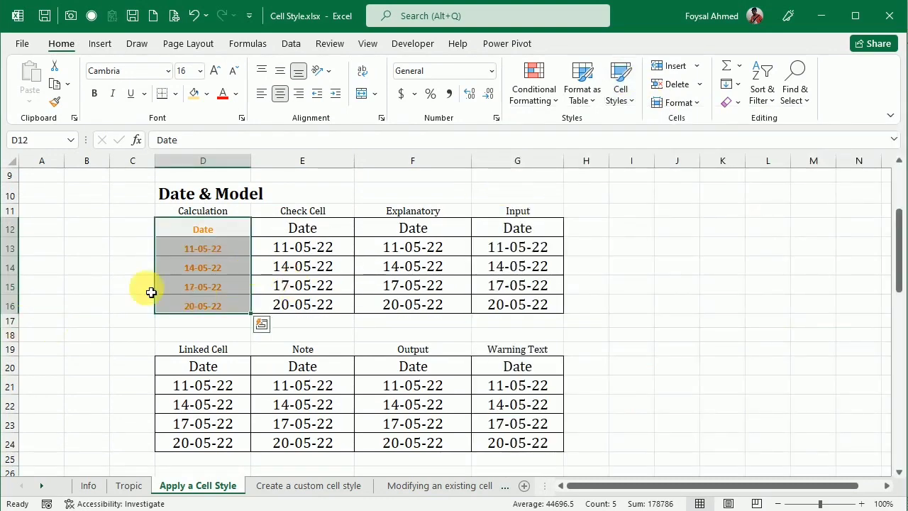
pyautogui.click(120, 271)
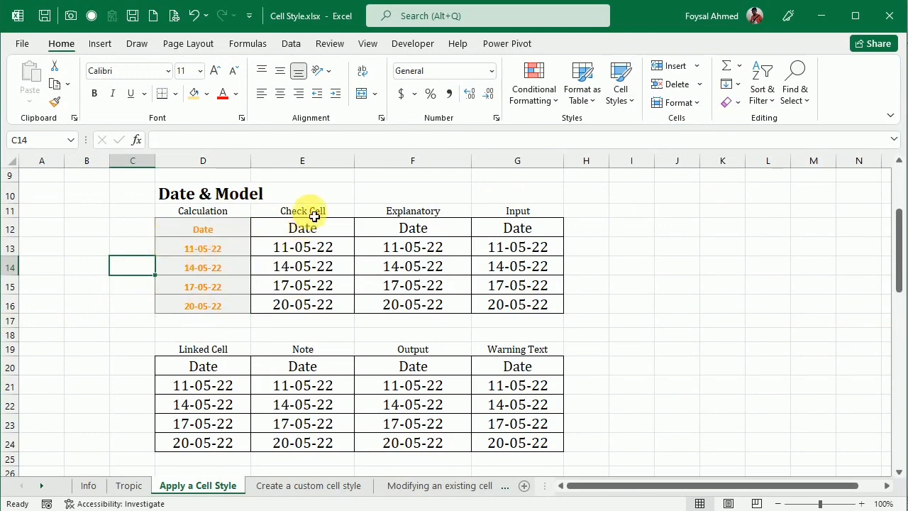
# Apply the Check Cell style to the second Date & Model column, E12:E16
pyautogui.moveTo(318, 227); pyautogui.dragTo(317, 313)
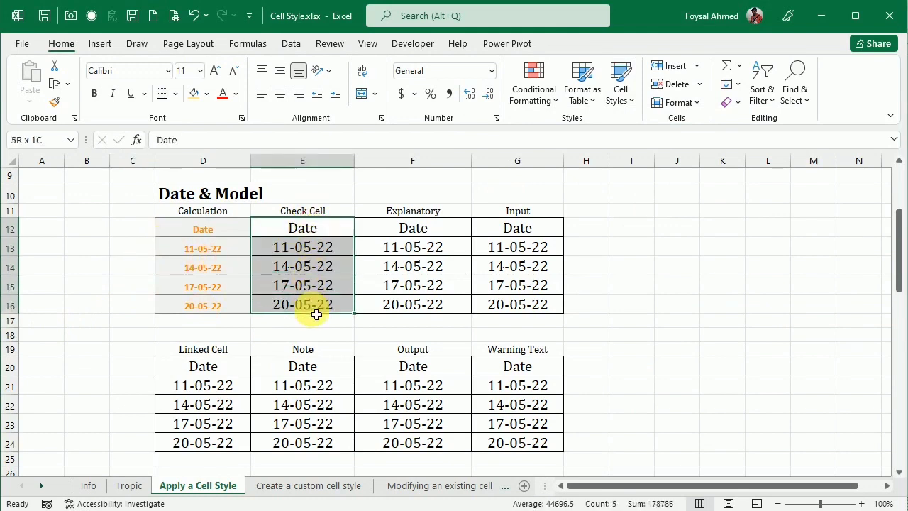
pyautogui.click(621, 80)
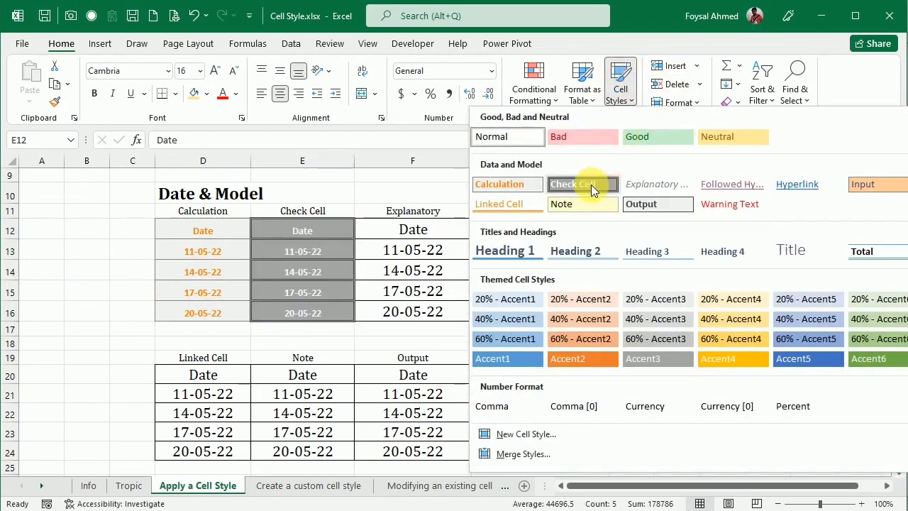
pyautogui.click(590, 185)
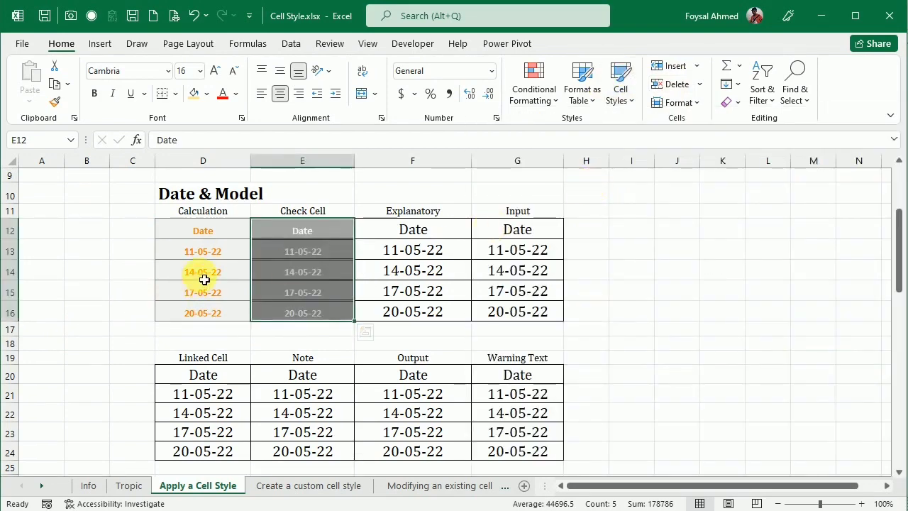
pyautogui.click(394, 275)
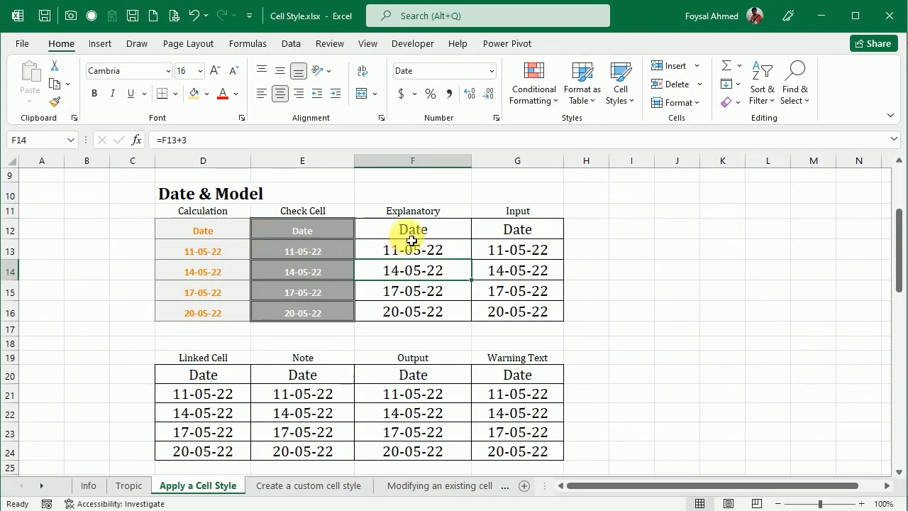
# Apply the Explanatory Text cell style to the Explanatory column, F12:F16
pyautogui.moveTo(412, 232); pyautogui.dragTo(435, 311)
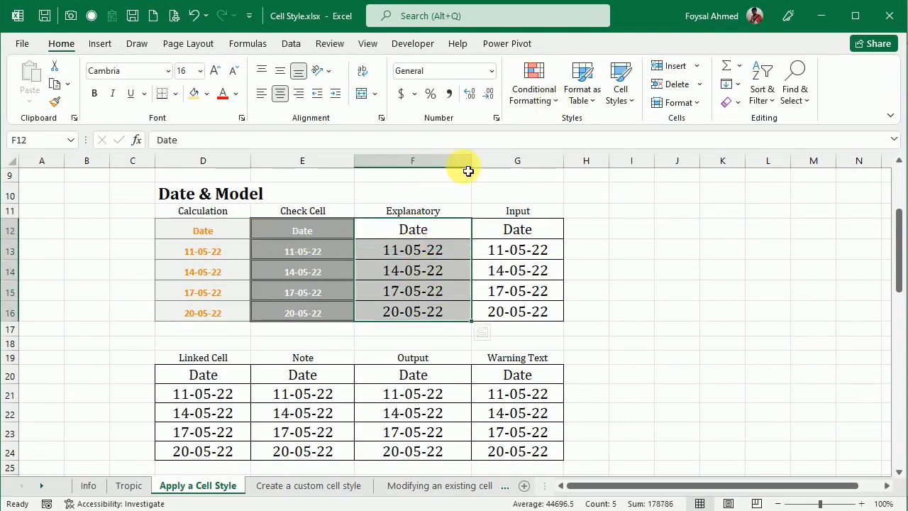
pyautogui.click(621, 78)
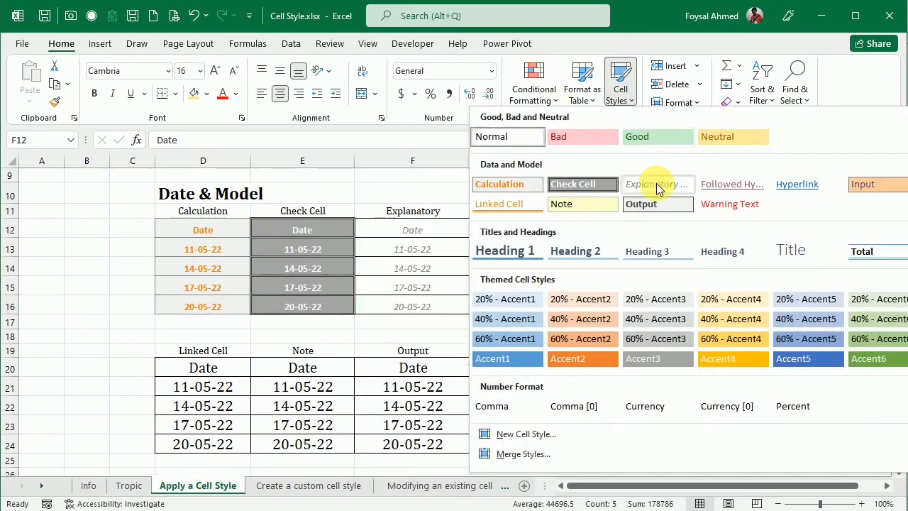
pyautogui.click(656, 183)
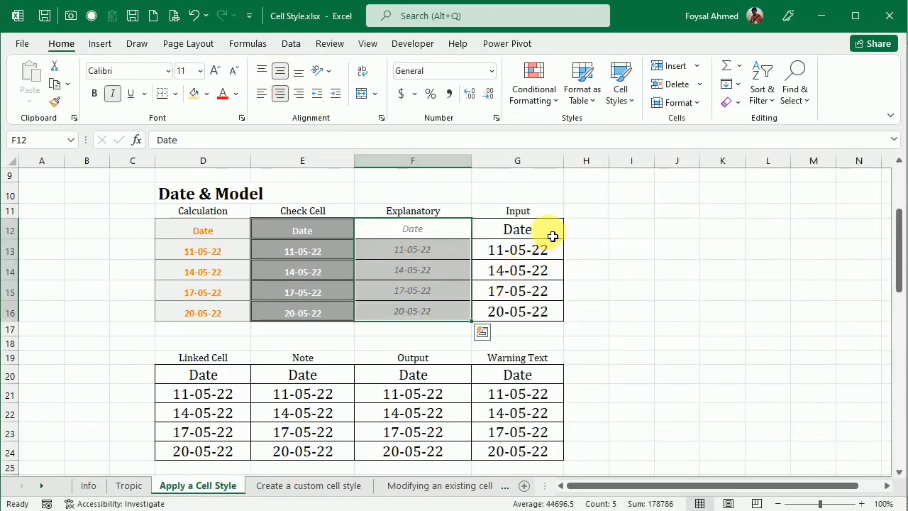
# Apply the Input cell style to the Input column, G12:G16
pyautogui.moveTo(551, 235); pyautogui.dragTo(558, 312)
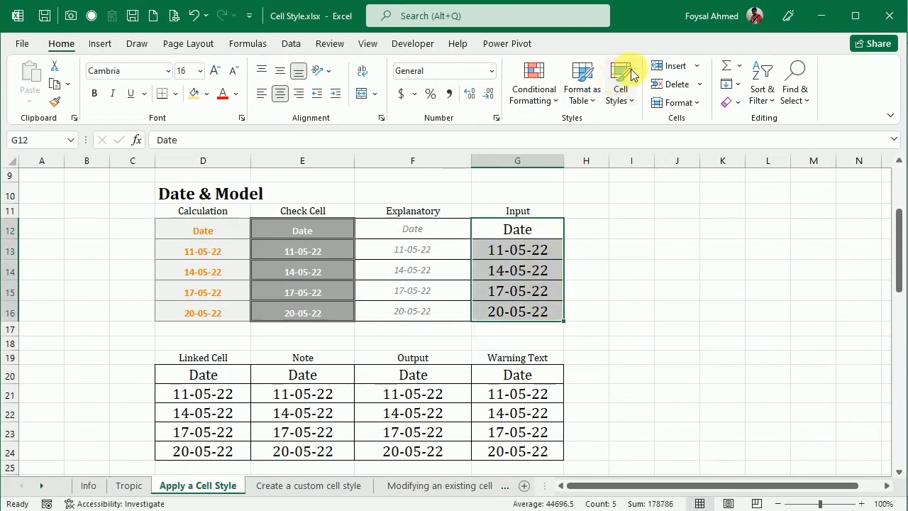
pyautogui.click(627, 75)
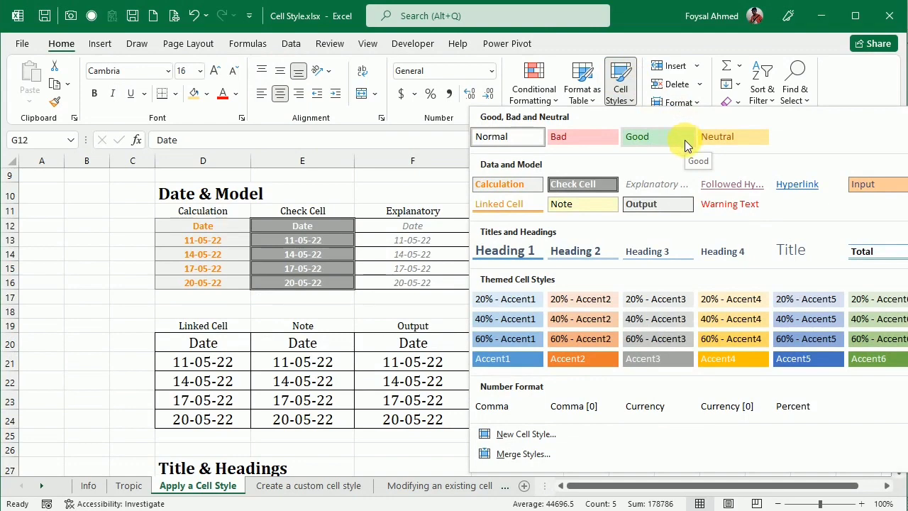
pyautogui.click(878, 190)
pyautogui.click(664, 268)
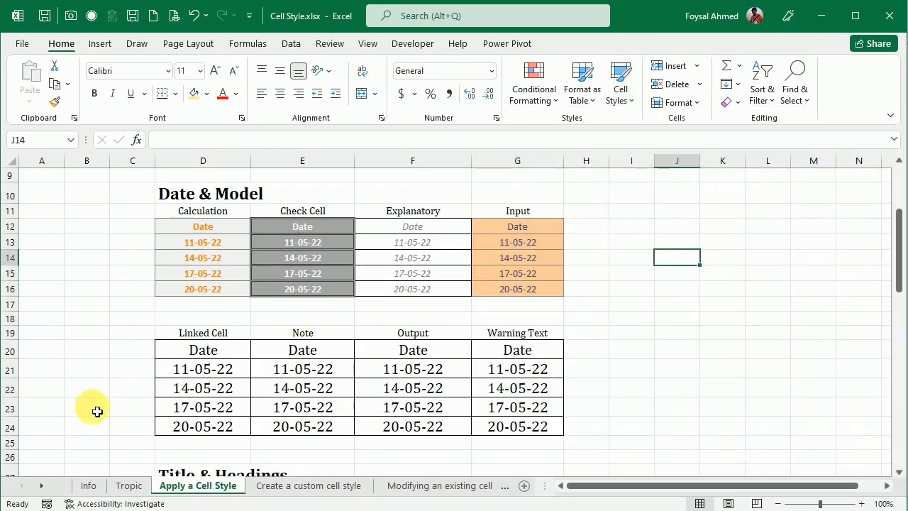
# Apply the Linked Cell style to the Linked Cell column in the lower table, D20:D24
pyautogui.moveTo(186, 348); pyautogui.dragTo(199, 428)
pyautogui.scroll(-2, 506, 281)
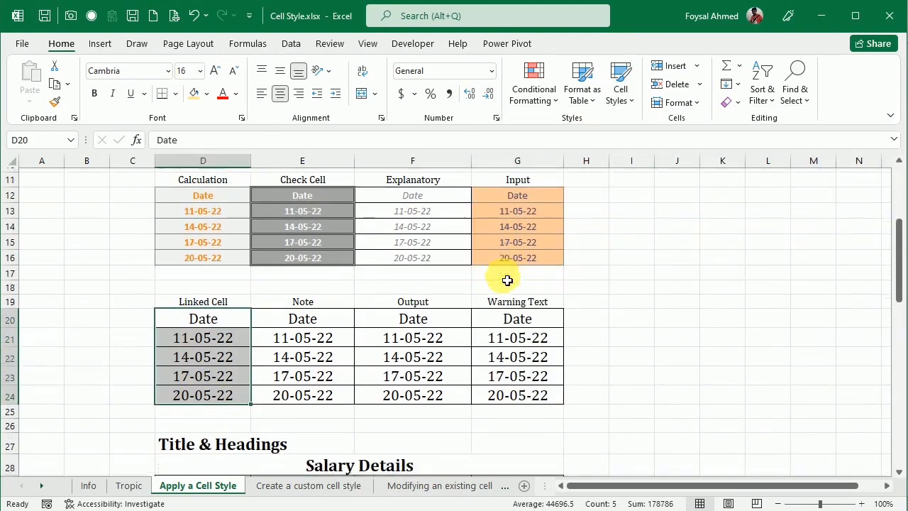
pyautogui.click(623, 83)
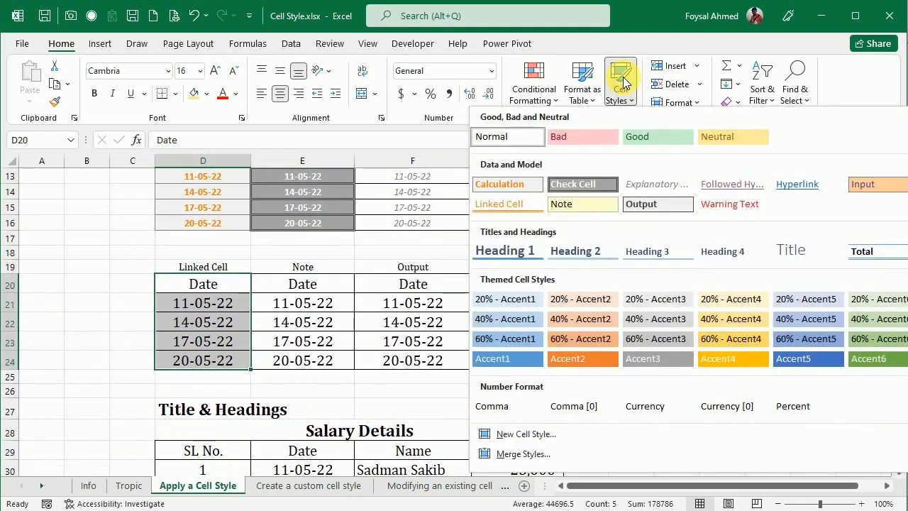
pyautogui.click(505, 213)
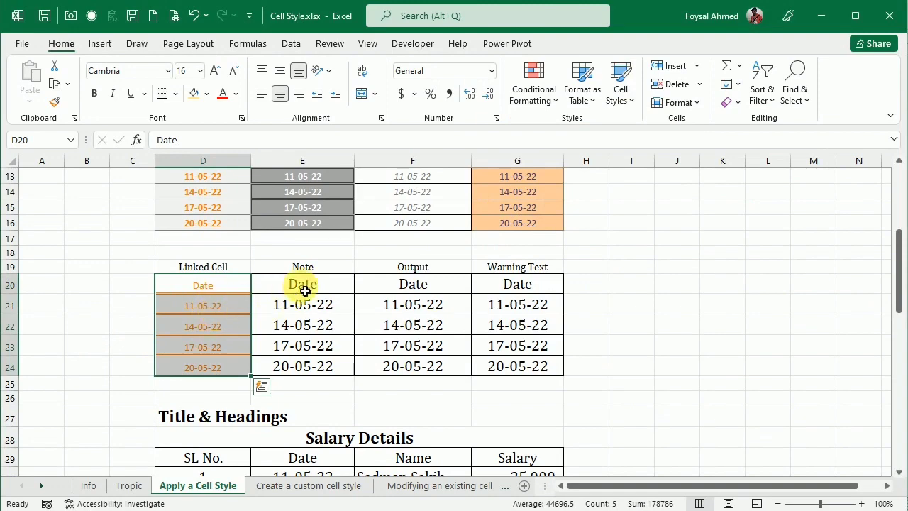
# Apply the Note cell style to the Note column, E20:E24
pyautogui.moveTo(305, 291); pyautogui.dragTo(304, 365)
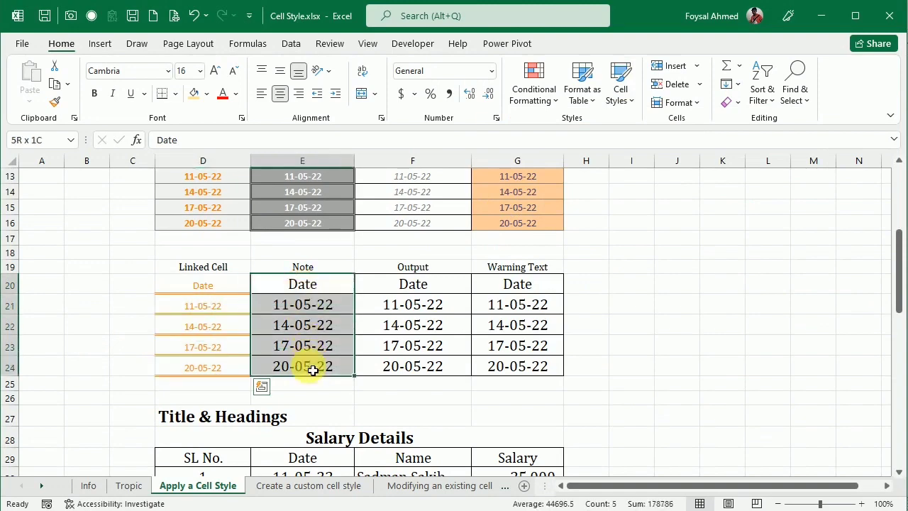
pyautogui.click(620, 81)
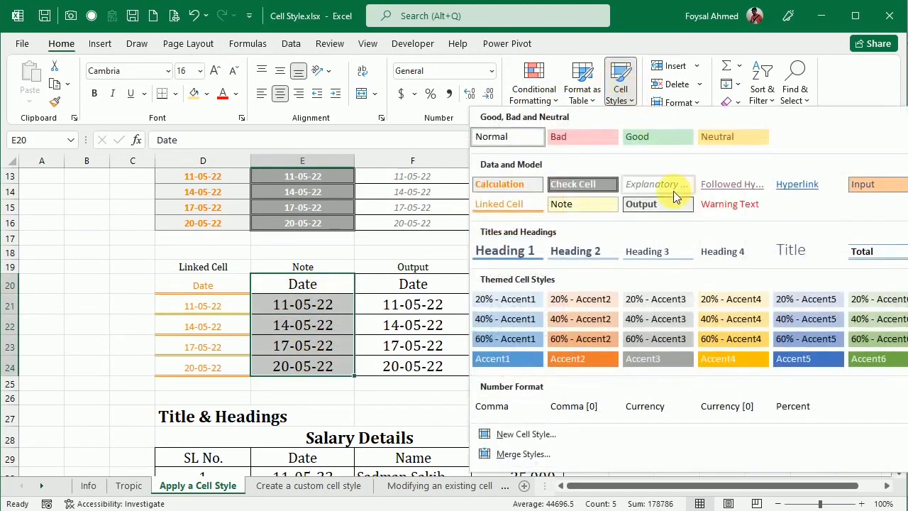
pyautogui.click(577, 205)
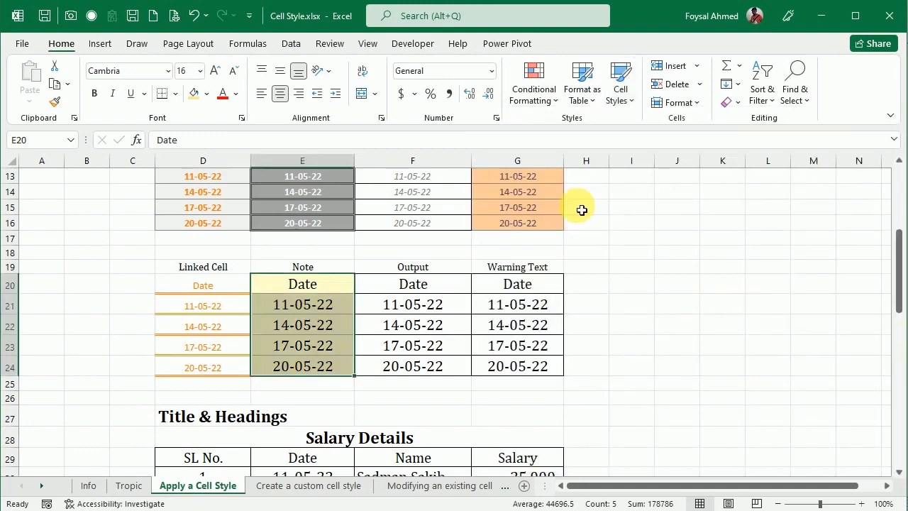
# Apply the Output cell style to the Output column, F20:F24
pyautogui.moveTo(436, 289); pyautogui.dragTo(432, 367)
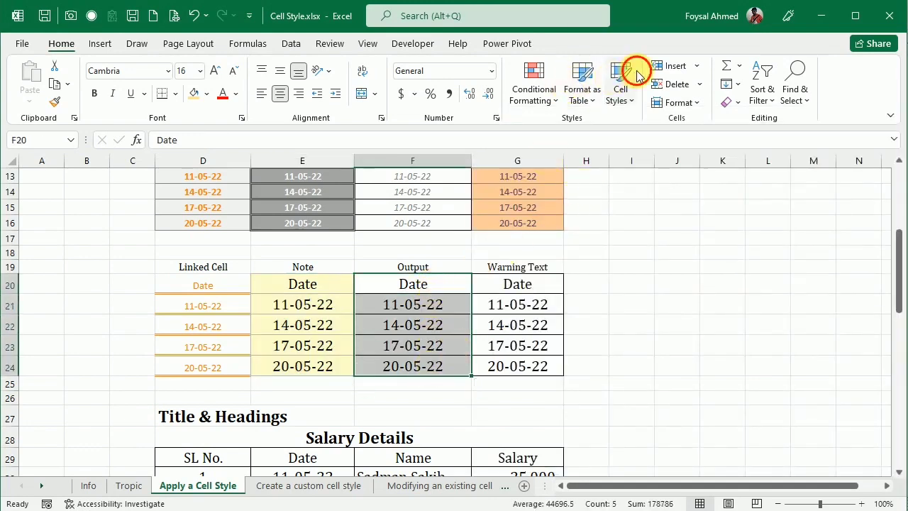
pyautogui.click(627, 77)
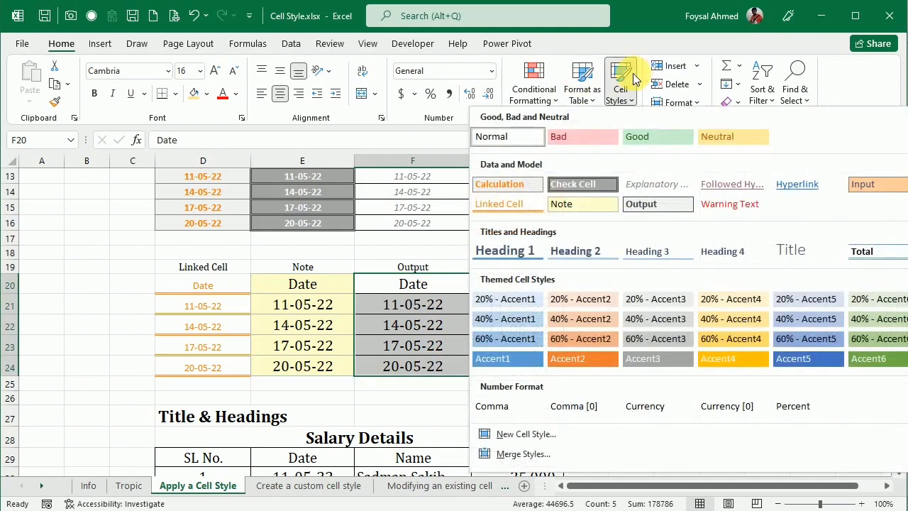
pyautogui.click(677, 210)
# Apply the Warning Text cell style to the Warning Text column, G20:G24
pyautogui.moveTo(537, 276); pyautogui.dragTo(533, 374)
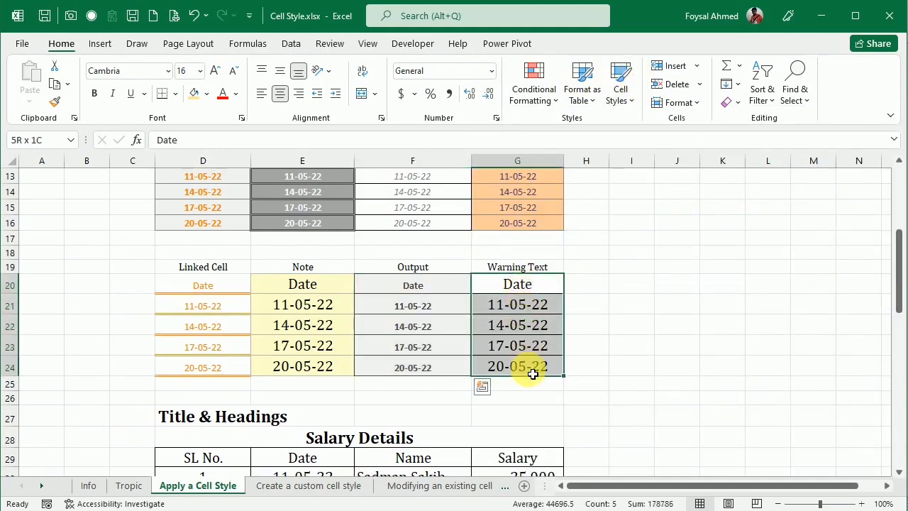
pyautogui.click(619, 83)
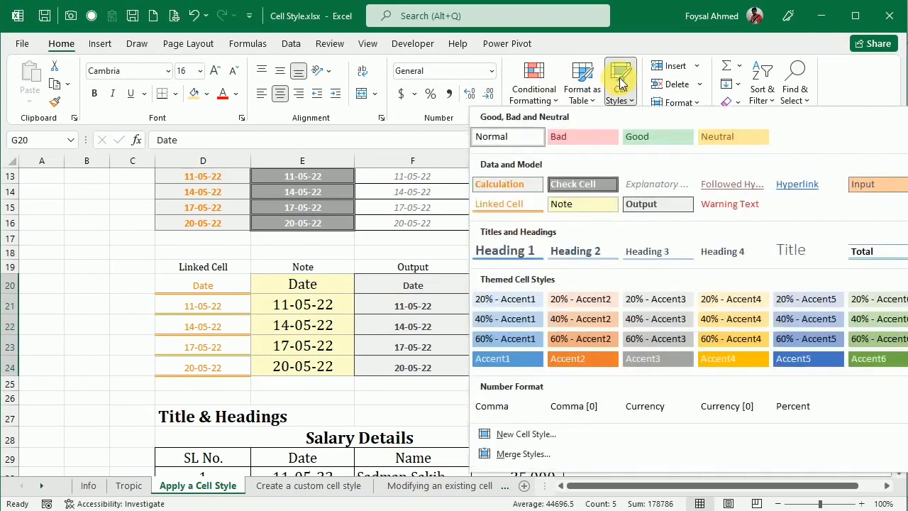
pyautogui.click(735, 205)
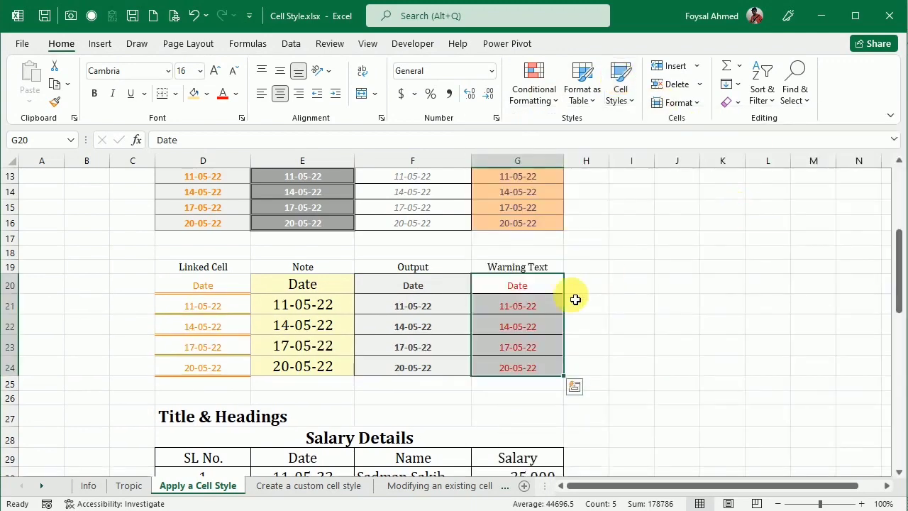
pyautogui.click(630, 365)
# Copy the Explanatory and Input data F12:G16 to the adjacent range starting at H12, and widen columns H and I
pyautogui.scroll(2, 543, 308)
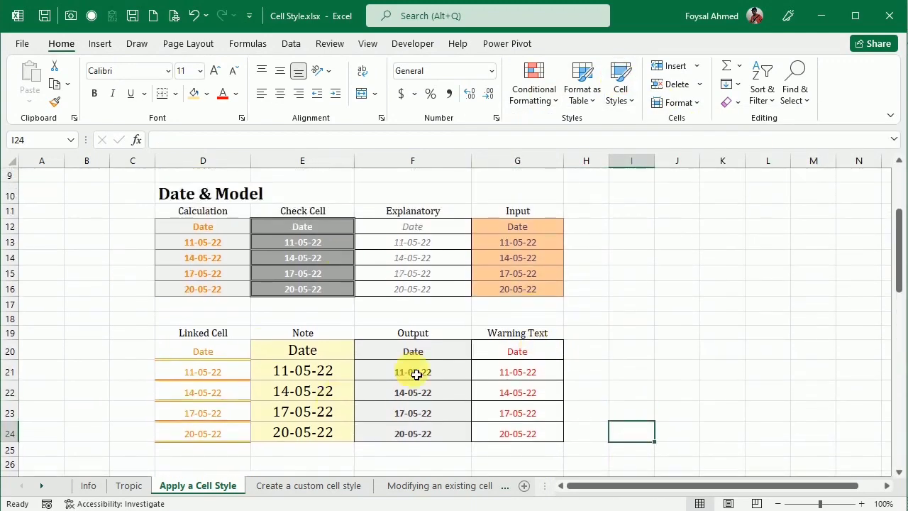
pyautogui.click(447, 231)
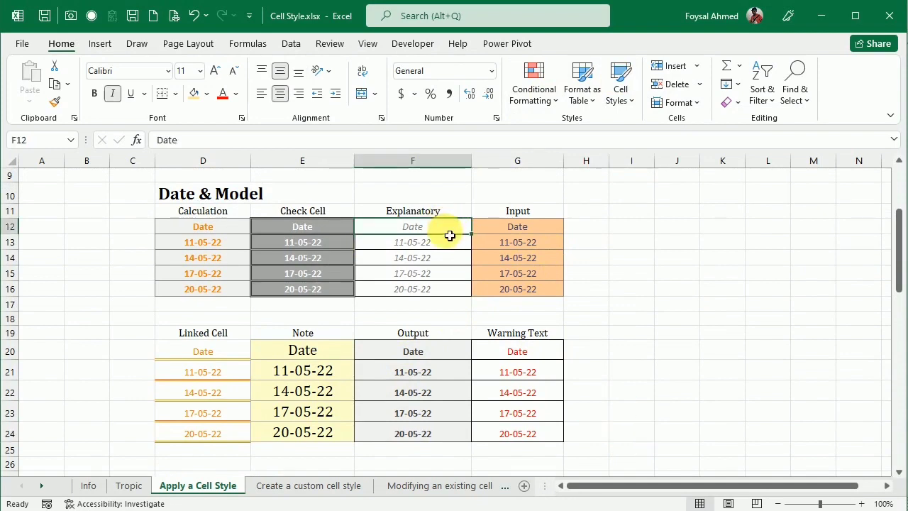
pyautogui.click(431, 232)
pyautogui.moveTo(430, 232); pyautogui.dragTo(525, 286)
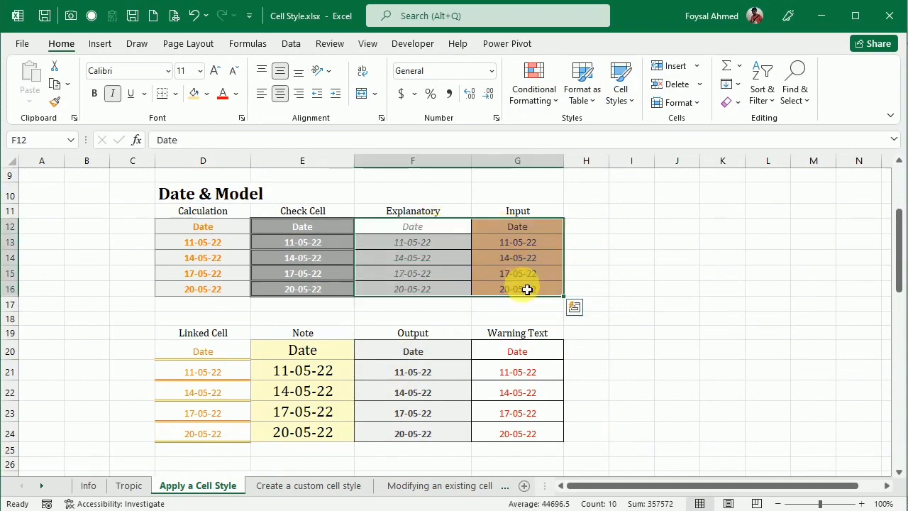
pyautogui.hotkey('ctrl', 'c')
pyautogui.click(604, 232)
pyautogui.hotkey('ctrl', 'v')
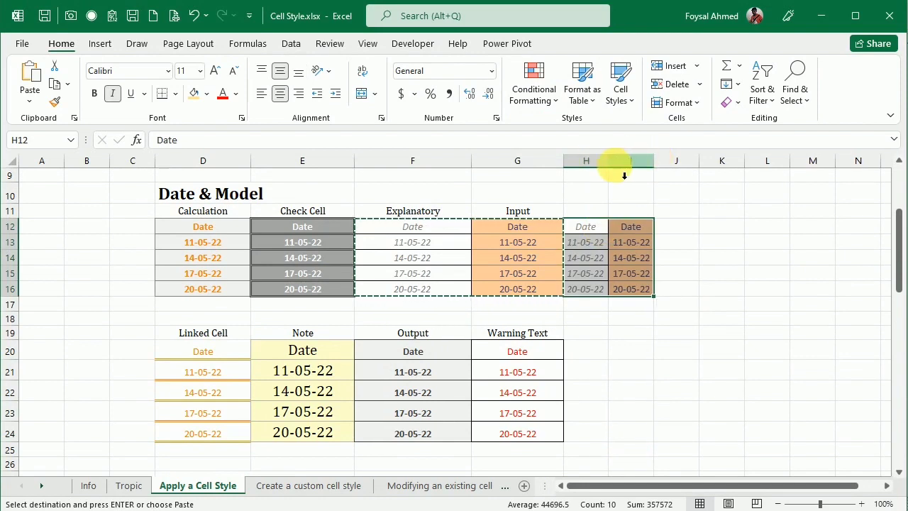
pyautogui.moveTo(609, 166); pyautogui.dragTo(726, 164)
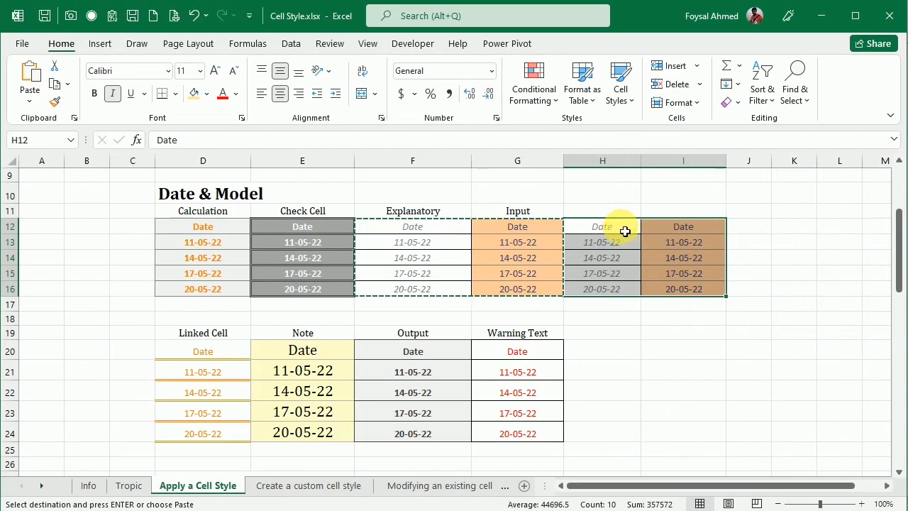
# Apply the Followed Hyperlink cell style to the copied dates in H12:H16
pyautogui.moveTo(626, 229); pyautogui.dragTo(624, 290)
pyautogui.click(620, 81)
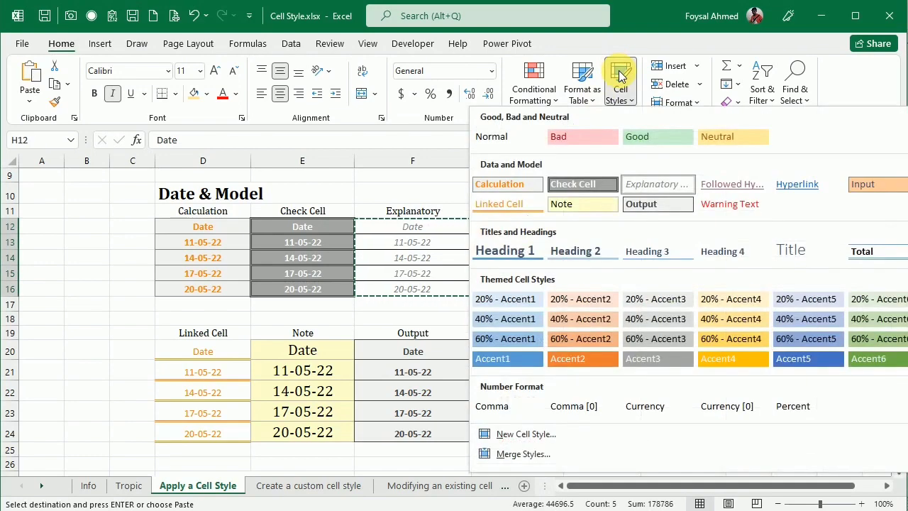
pyautogui.click(718, 185)
pyautogui.click(680, 376)
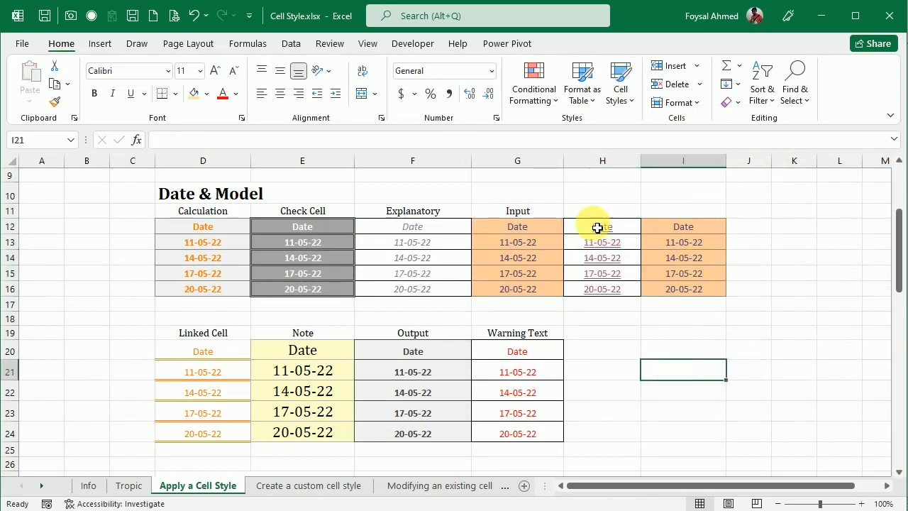
pyautogui.click(604, 231)
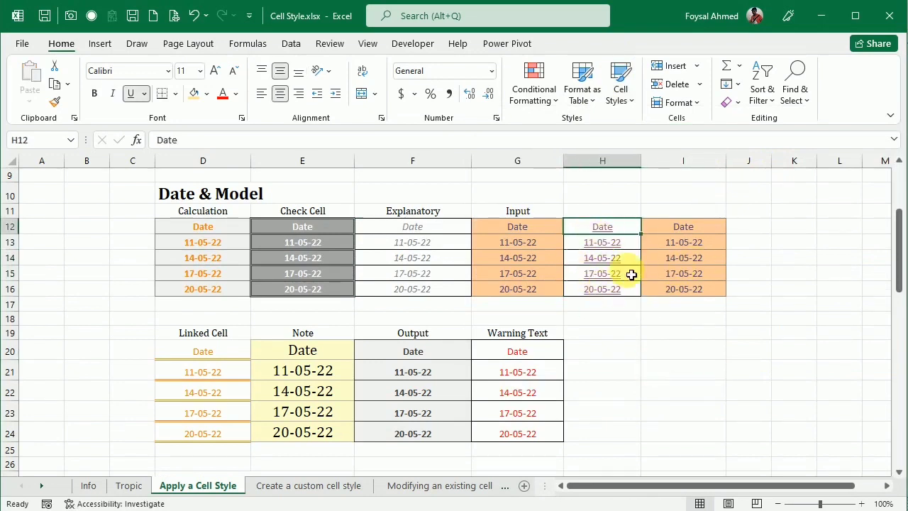
# Apply the Hyperlink cell style to the copied dates in I12:I16
pyautogui.moveTo(678, 232); pyautogui.dragTo(683, 289)
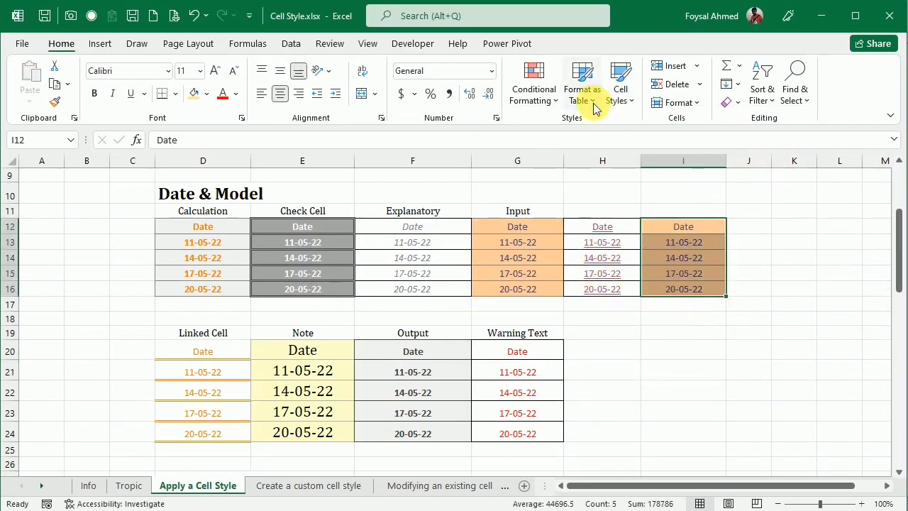
pyautogui.click(624, 81)
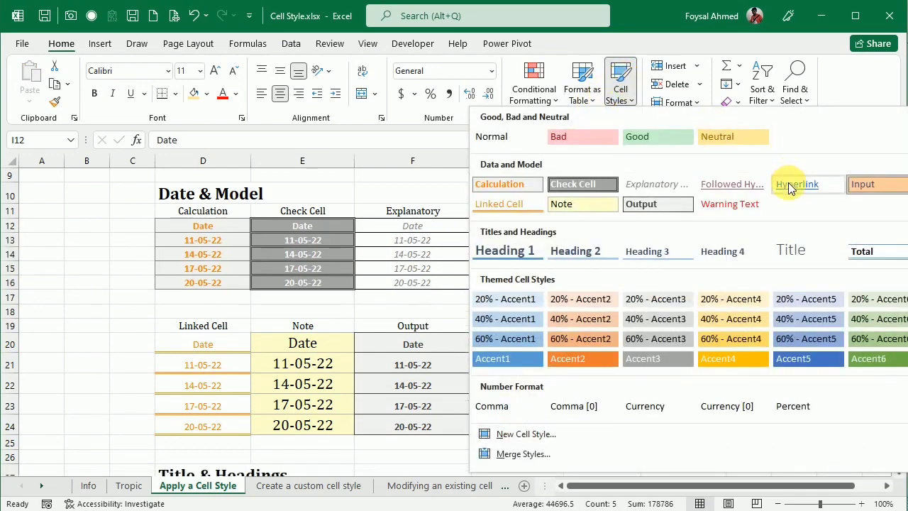
pyautogui.click(793, 185)
pyautogui.click(688, 366)
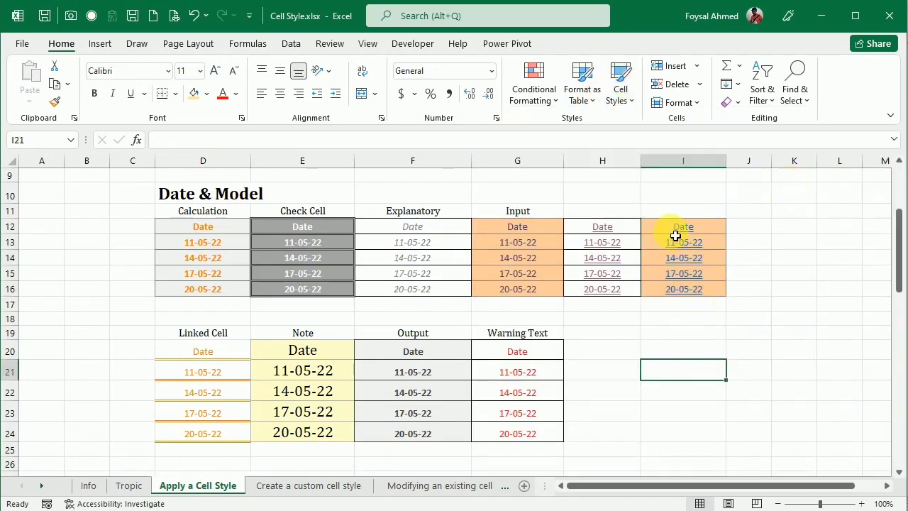
# Remove the background fill from the two copied date columns, H12:I16
pyautogui.moveTo(675, 234); pyautogui.dragTo(628, 288)
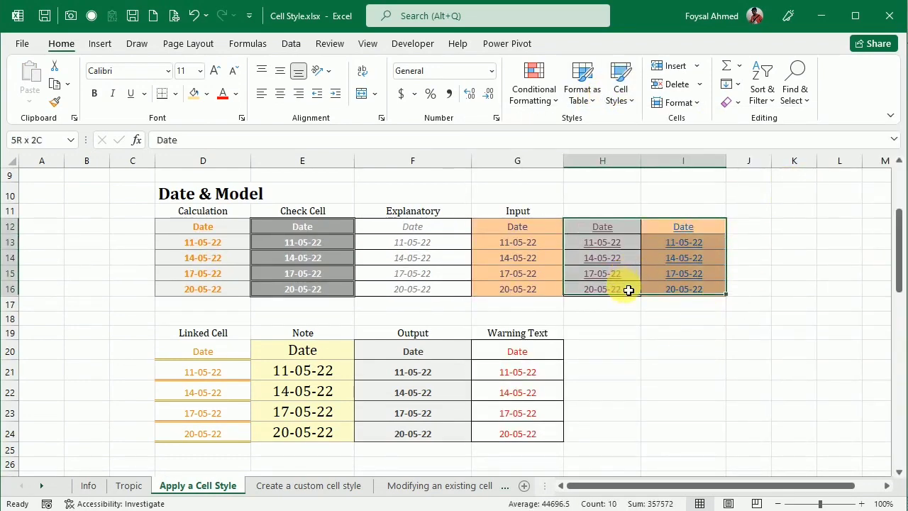
pyautogui.click(207, 94)
pyautogui.click(197, 251)
pyautogui.click(688, 390)
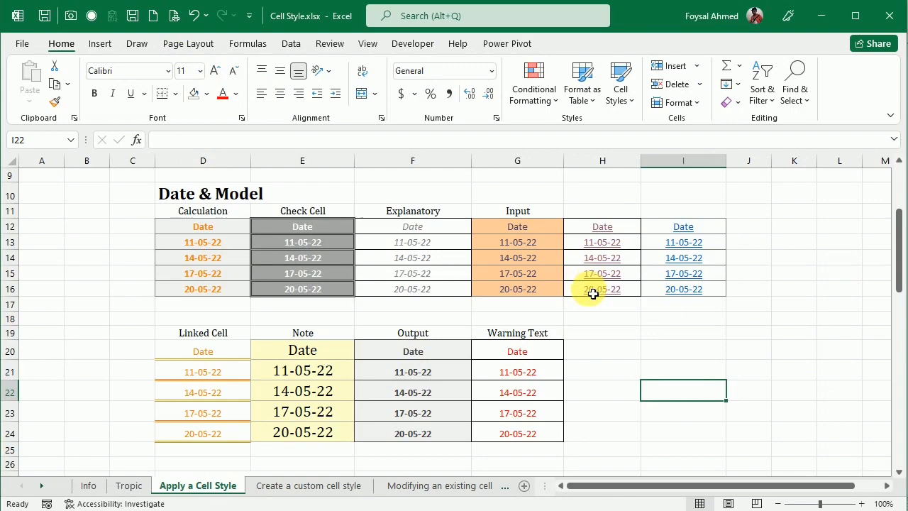
# Apply the Heading 1 cell style to the header row D29:G29 of the Salary Details table under Title & Headings
pyautogui.scroll(-4, 593, 294)
pyautogui.scroll(-1, 591, 284)
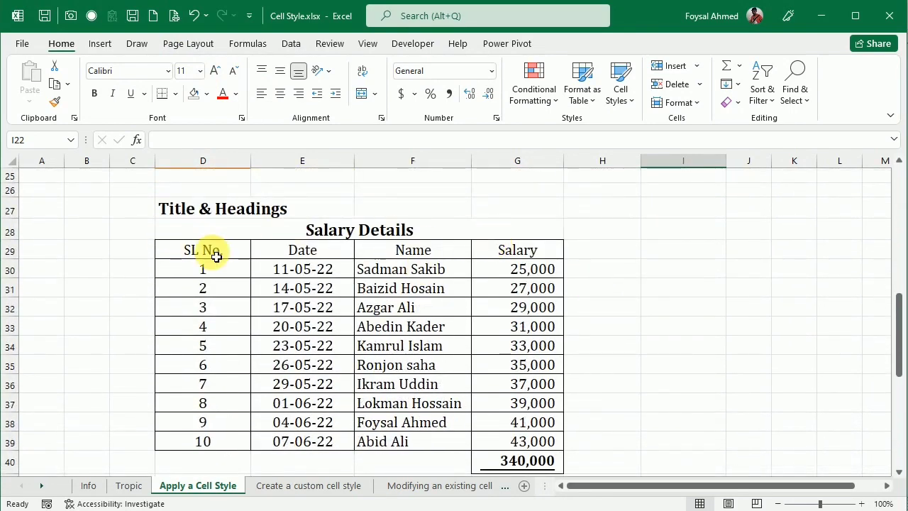
pyautogui.moveTo(213, 253); pyautogui.dragTo(499, 261)
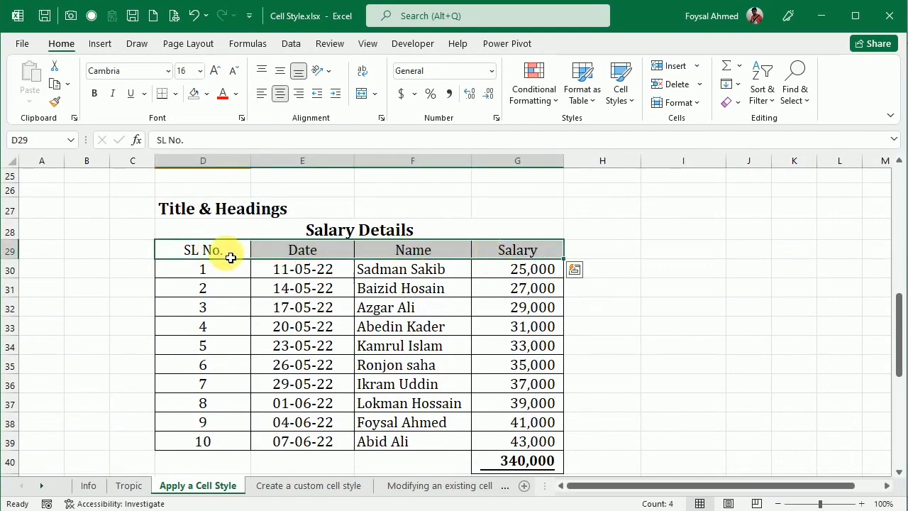
pyautogui.click(622, 86)
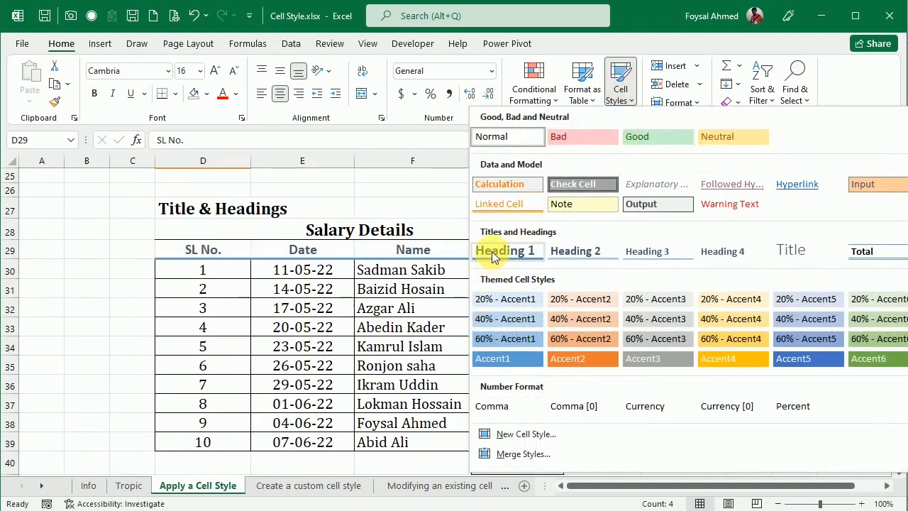
pyautogui.click(492, 251)
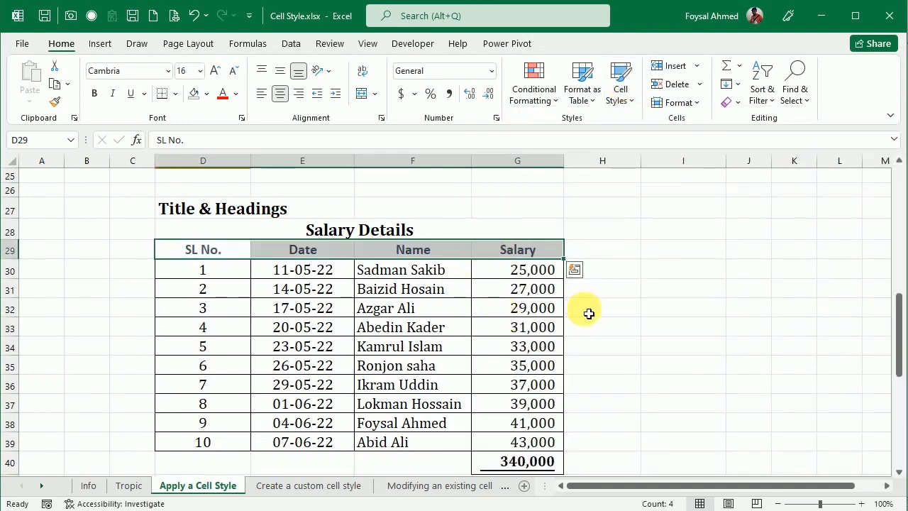
pyautogui.click(645, 323)
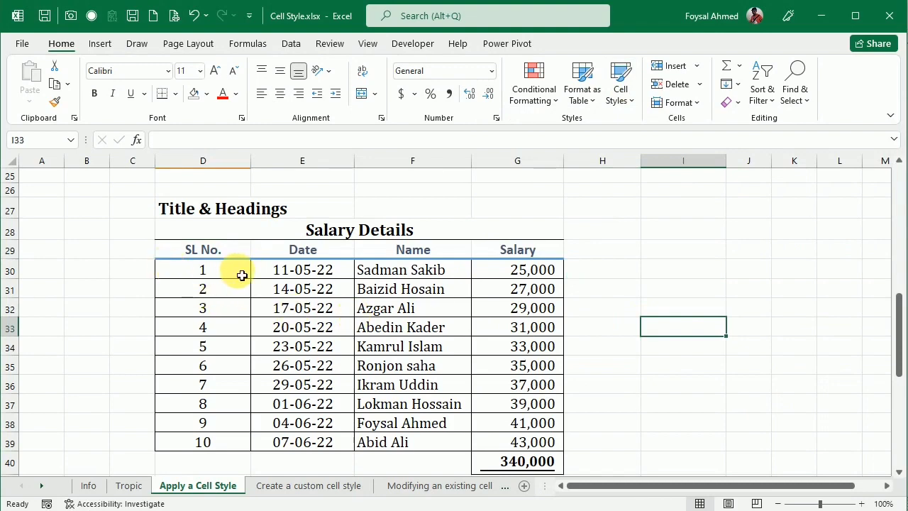
# Change the header row D29:G29 to the Heading 2 cell style
pyautogui.moveTo(222, 251); pyautogui.dragTo(524, 247)
pyautogui.click(623, 75)
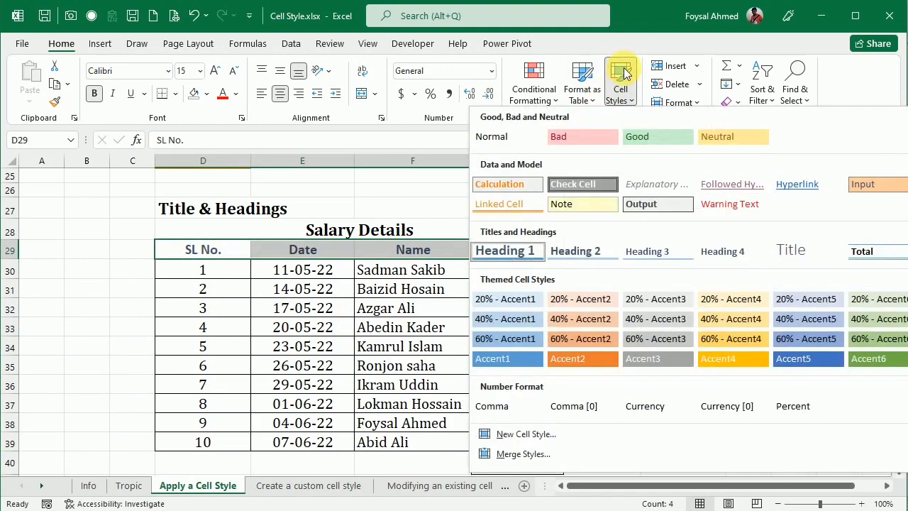
pyautogui.click(587, 253)
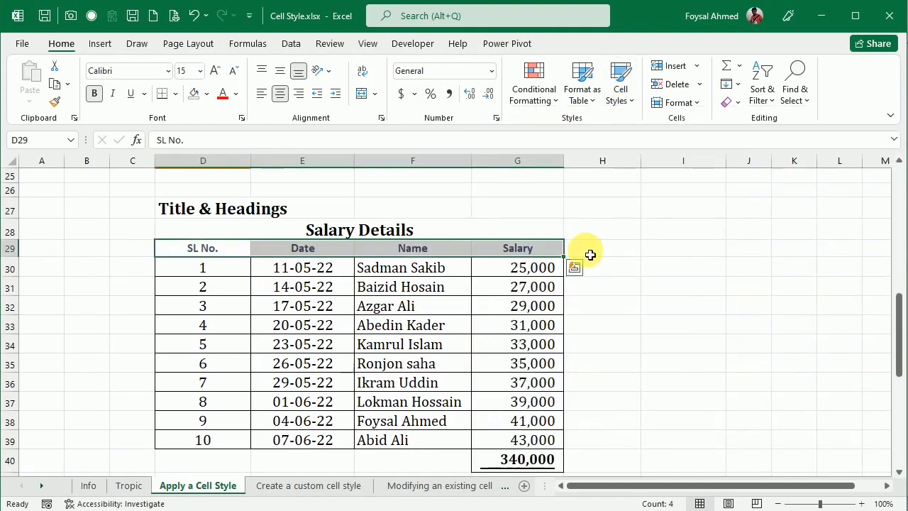
pyautogui.click(643, 273)
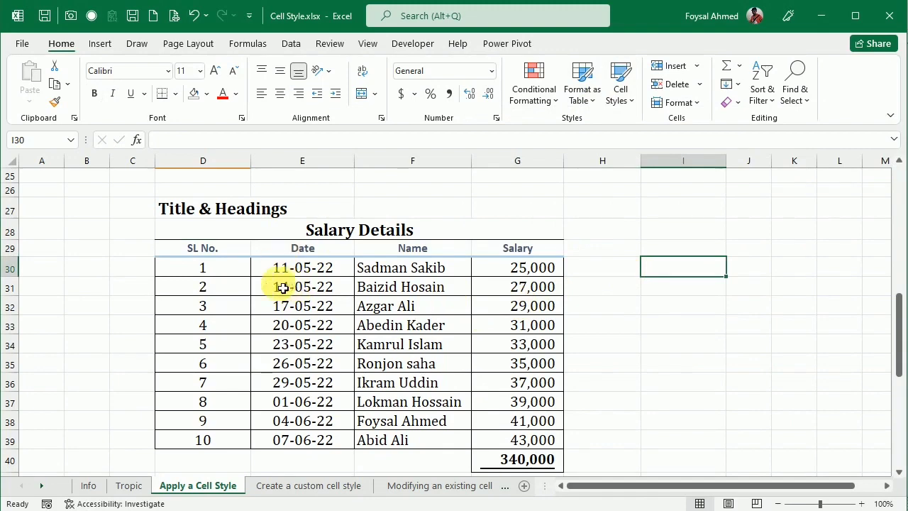
# Change the header row D29:G29 to the Heading 3 cell style
pyautogui.moveTo(191, 254); pyautogui.dragTo(543, 253)
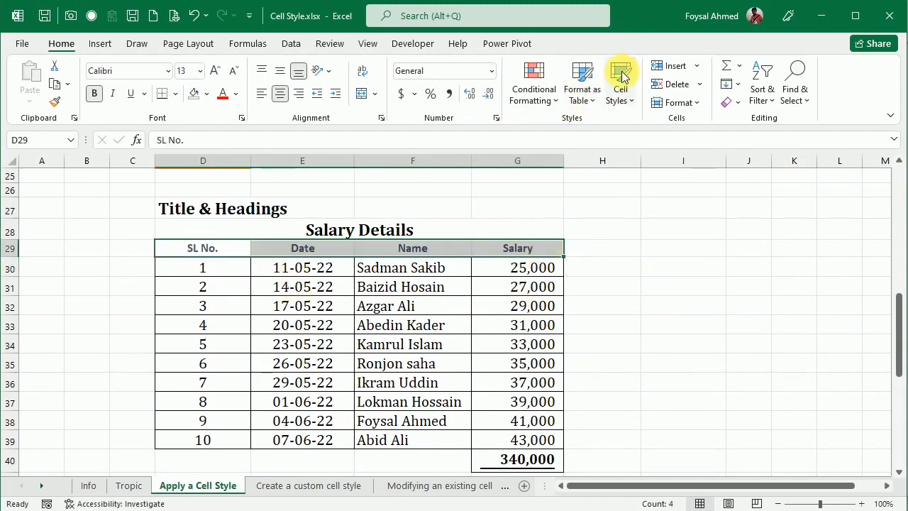
pyautogui.click(622, 79)
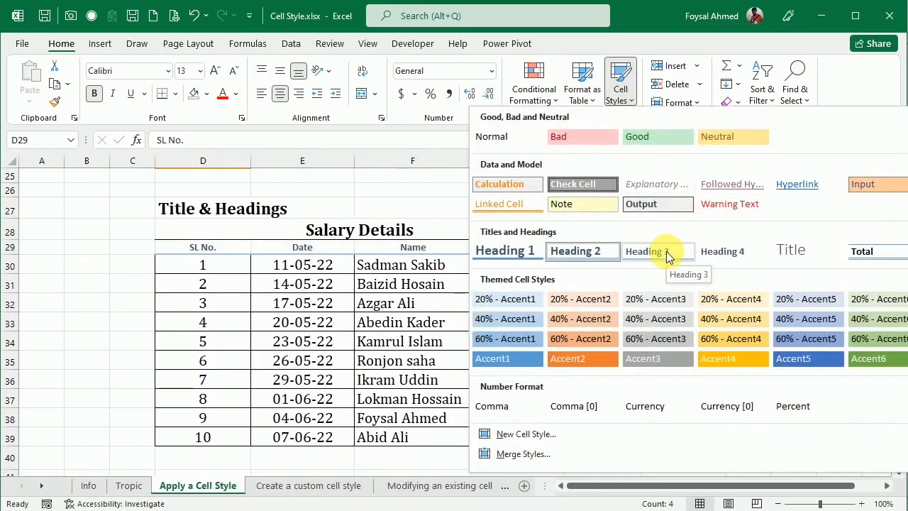
pyautogui.click(639, 255)
pyautogui.click(210, 282)
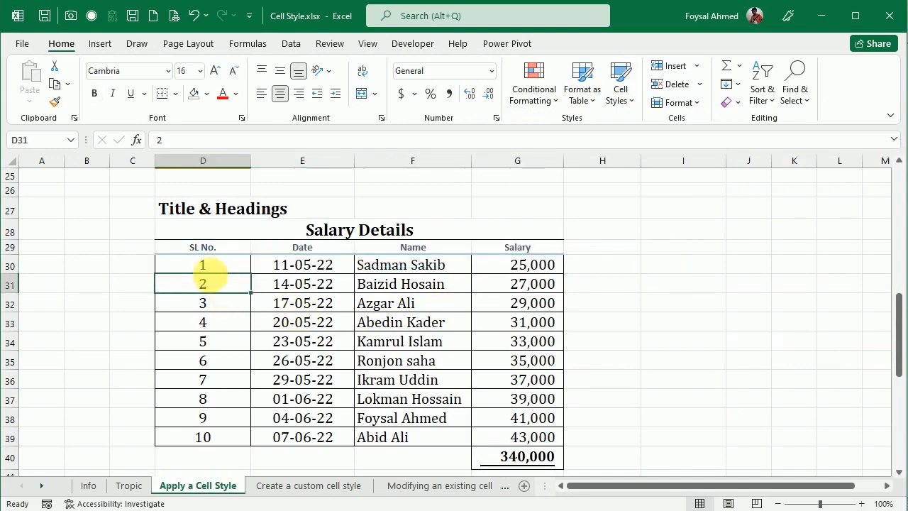
# Change the header row D29:G29 to the Heading 4 cell style
pyautogui.moveTo(211, 252); pyautogui.dragTo(517, 247)
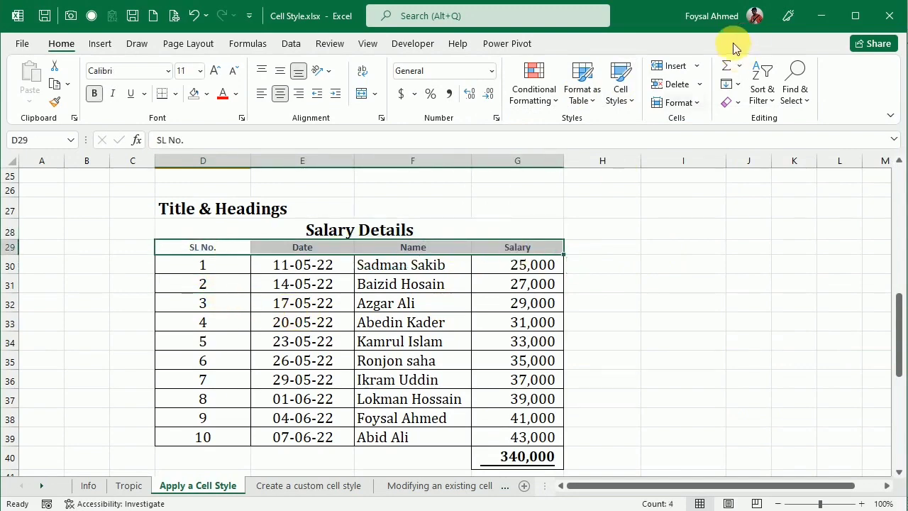
pyautogui.click(622, 73)
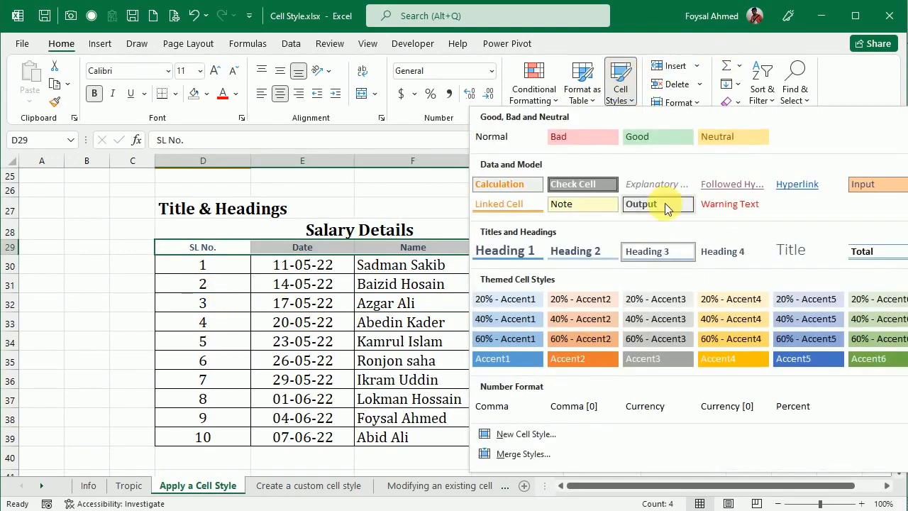
pyautogui.click(722, 249)
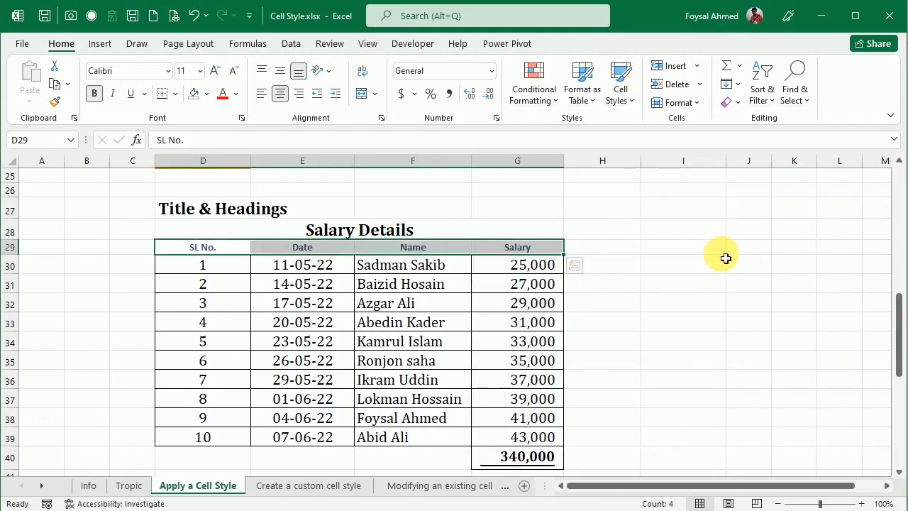
pyautogui.click(574, 265)
pyautogui.click(617, 300)
pyautogui.click(665, 229)
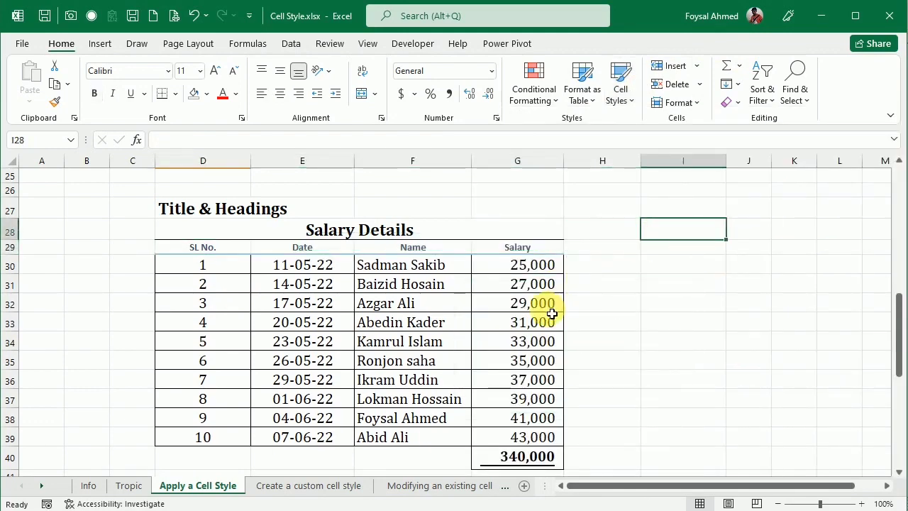
pyautogui.click(543, 304)
# Change the header row D29:G29 to the Title cell style
pyautogui.moveTo(207, 246); pyautogui.dragTo(522, 253)
pyautogui.click(619, 80)
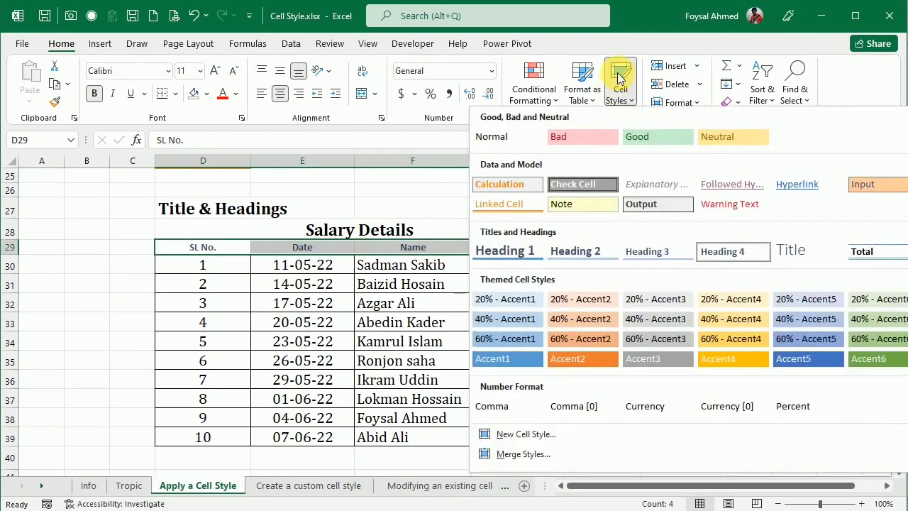
pyautogui.click(797, 251)
pyautogui.click(701, 297)
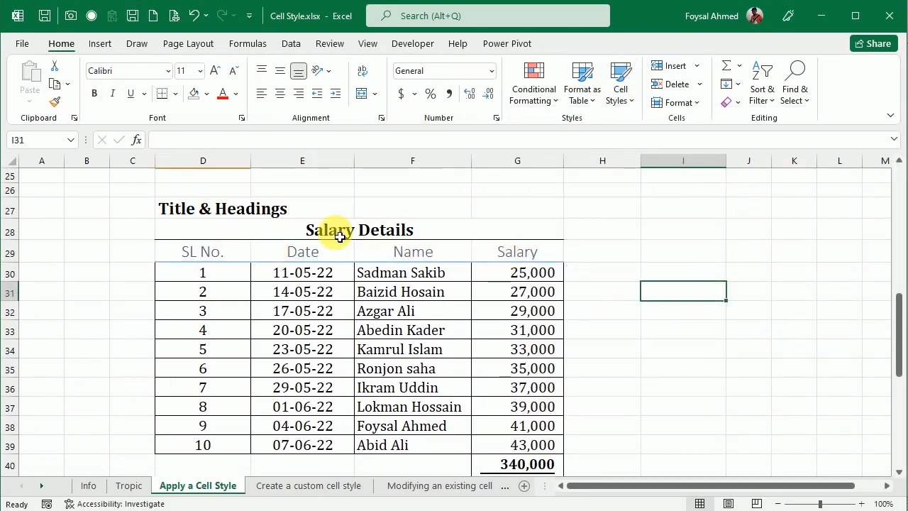
# Apply the Title cell style to the merged Salary Details caption in row 28
pyautogui.click(312, 232)
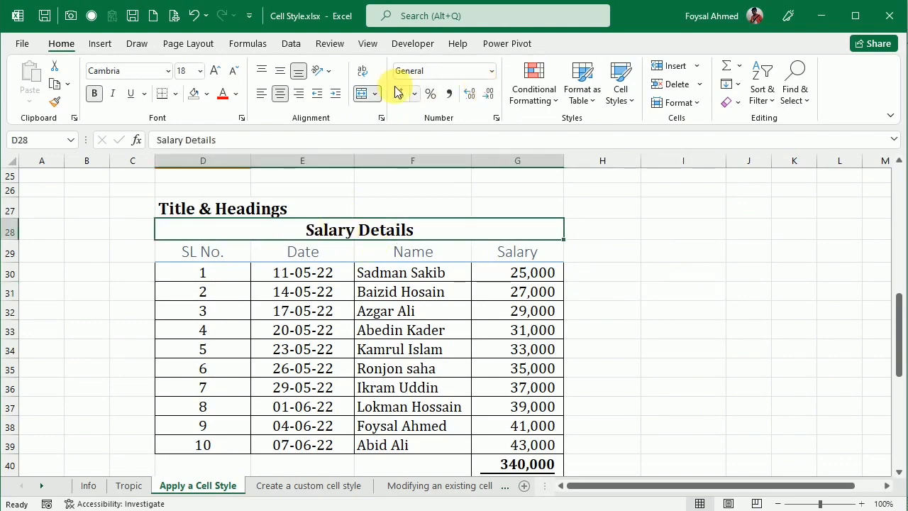
pyautogui.click(615, 79)
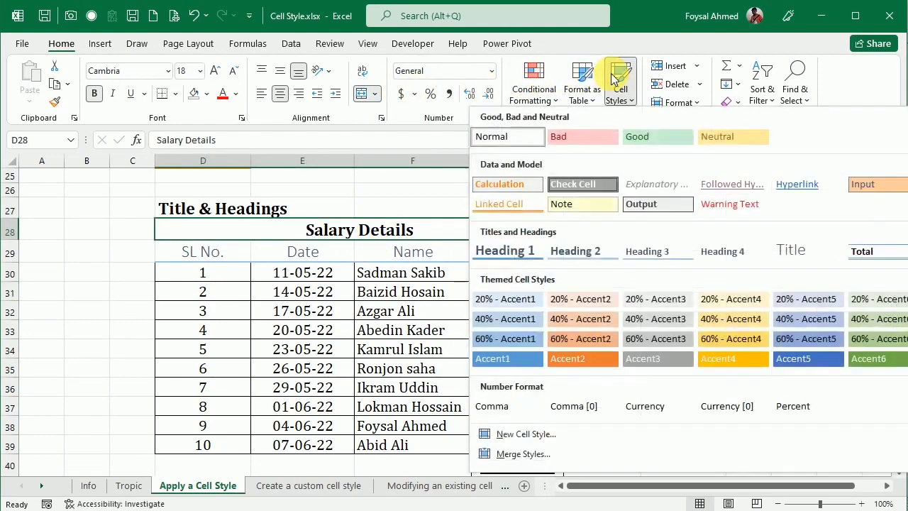
pyautogui.click(807, 253)
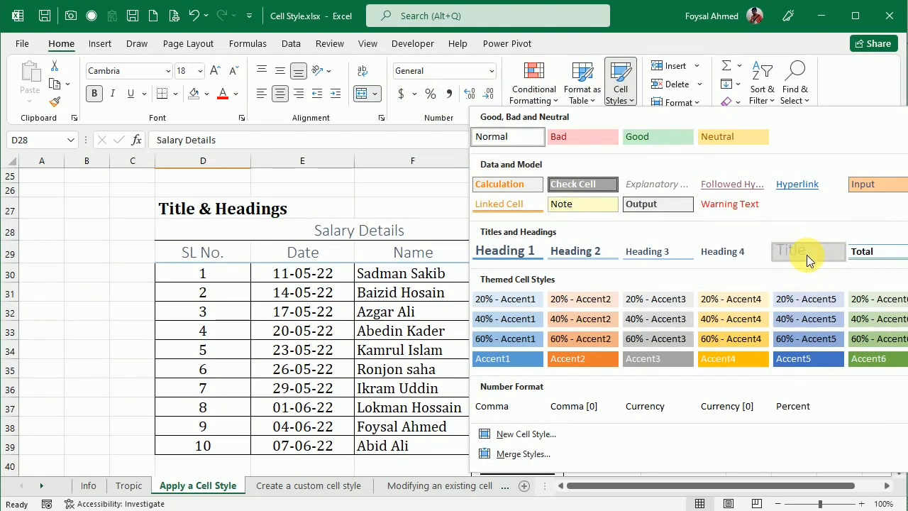
pyautogui.click(596, 268)
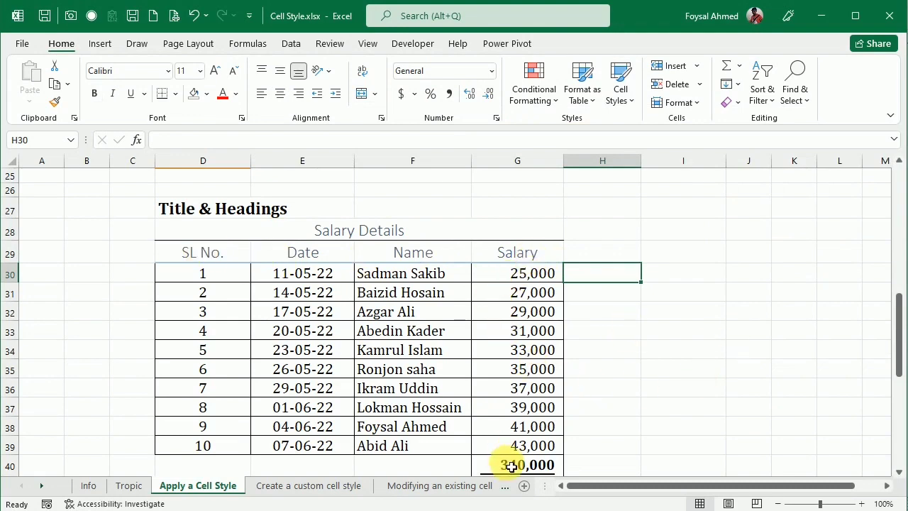
# Apply the Total cell style to the salary sum in G40
pyautogui.scroll(-1, 506, 462)
pyautogui.click(512, 394)
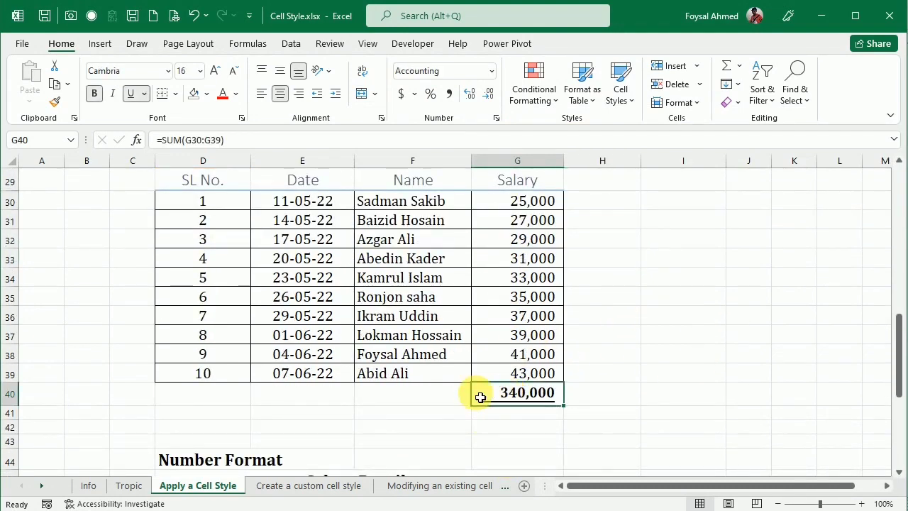
pyautogui.click(624, 78)
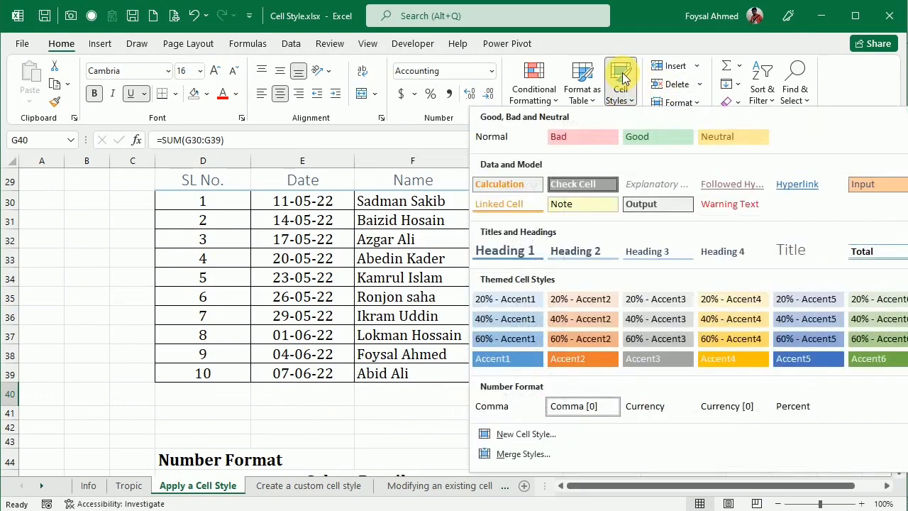
pyautogui.click(872, 251)
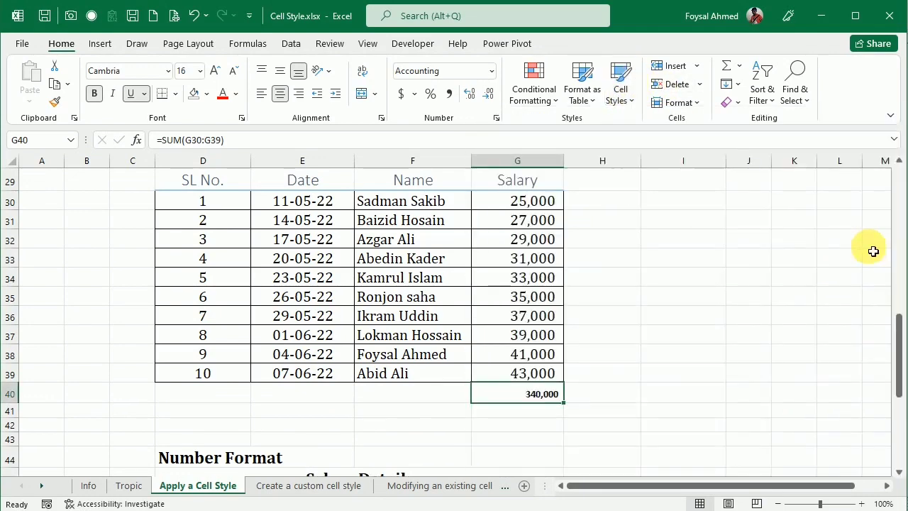
pyautogui.click(695, 354)
pyautogui.click(620, 424)
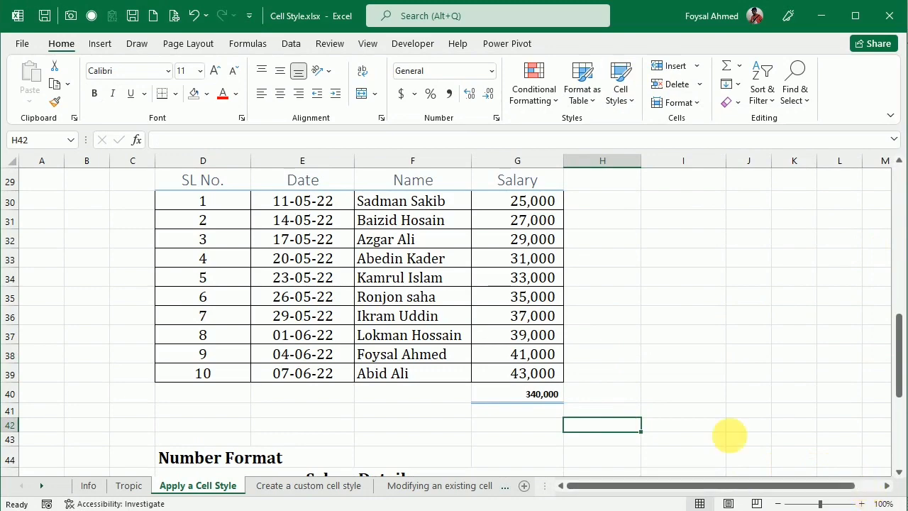
pyautogui.click(522, 394)
# Set the header row D29:G29 back to the Heading 1 cell style
pyautogui.scroll(3, 497, 369)
pyautogui.click(401, 318)
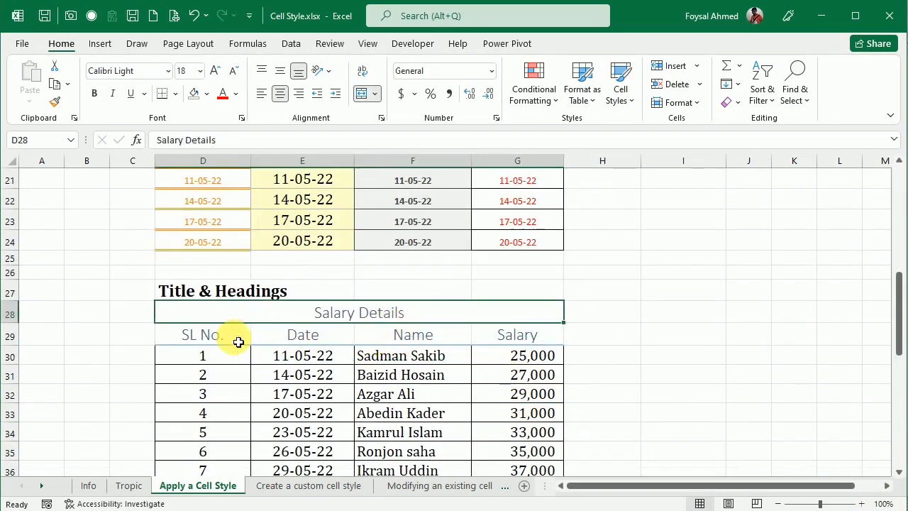
pyautogui.moveTo(237, 340); pyautogui.dragTo(535, 329)
pyautogui.click(638, 87)
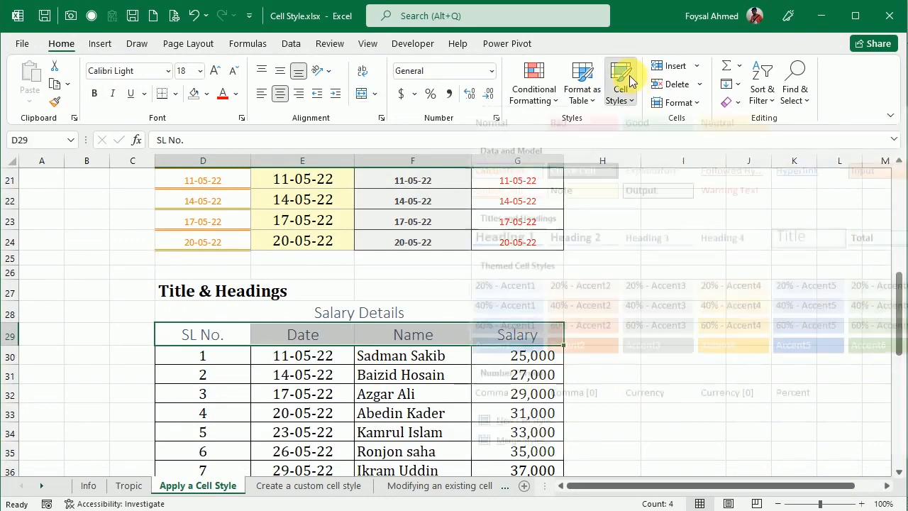
pyautogui.click(505, 253)
pyautogui.click(637, 410)
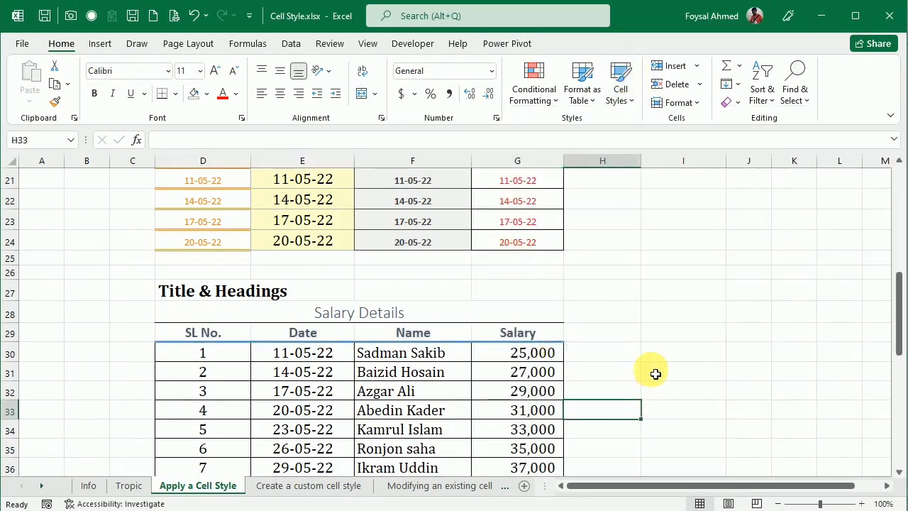
# Apply the Comma cell style to the salaries and their total, G47:G57, in the Number Format table
pyautogui.scroll(-2, 626, 291)
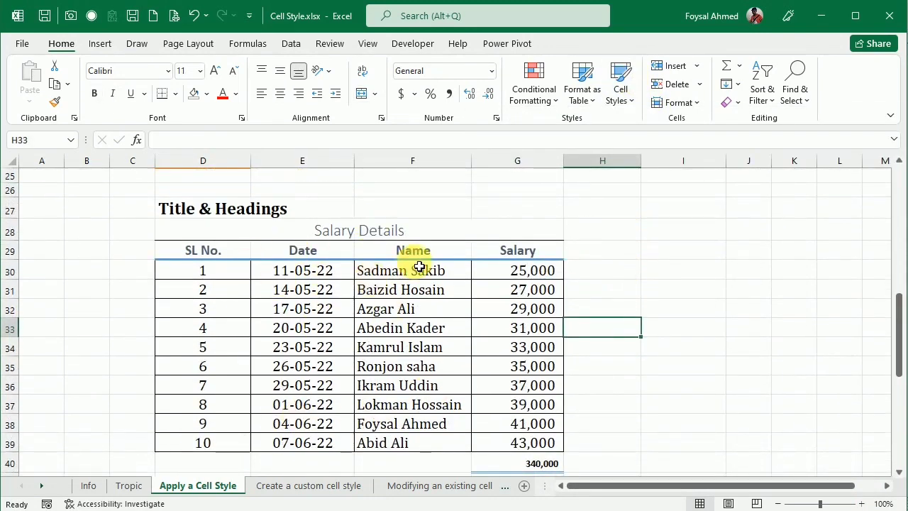
pyautogui.scroll(-2, 420, 263)
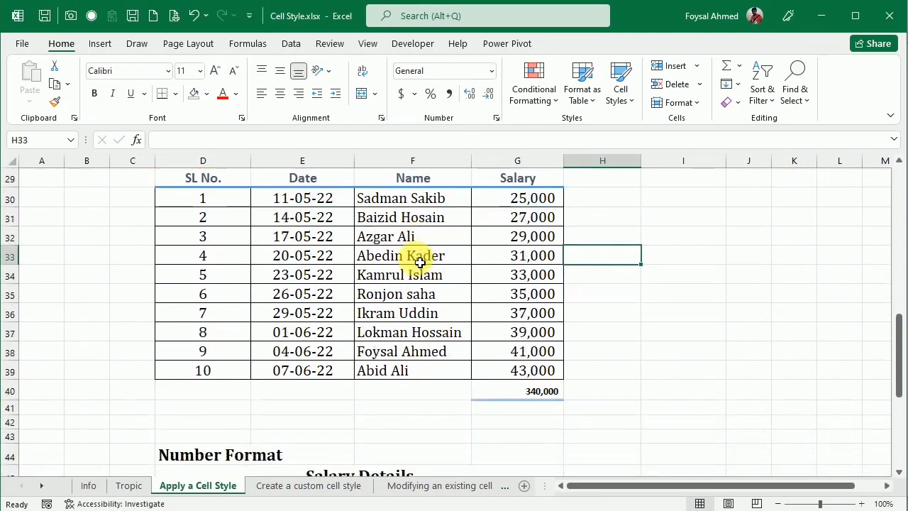
pyautogui.scroll(-5, 420, 263)
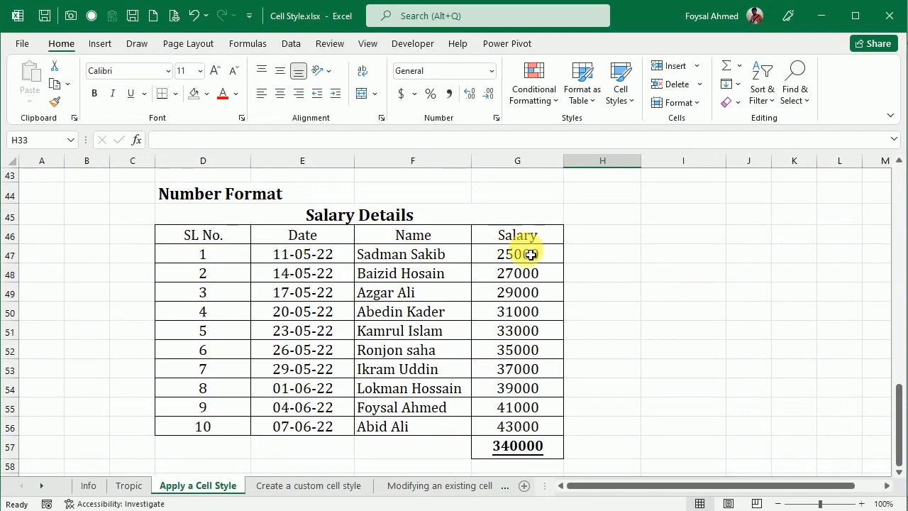
pyautogui.moveTo(531, 255); pyautogui.dragTo(523, 445)
pyautogui.click(620, 81)
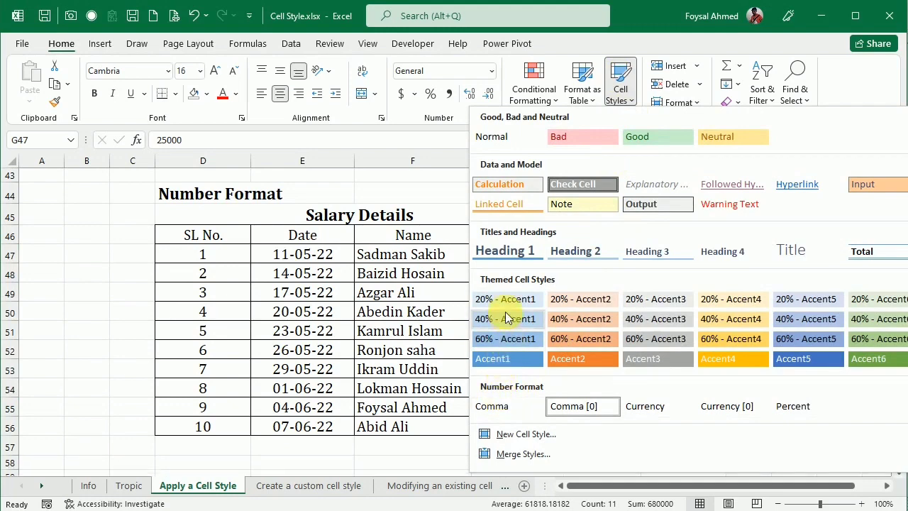
pyautogui.click(497, 408)
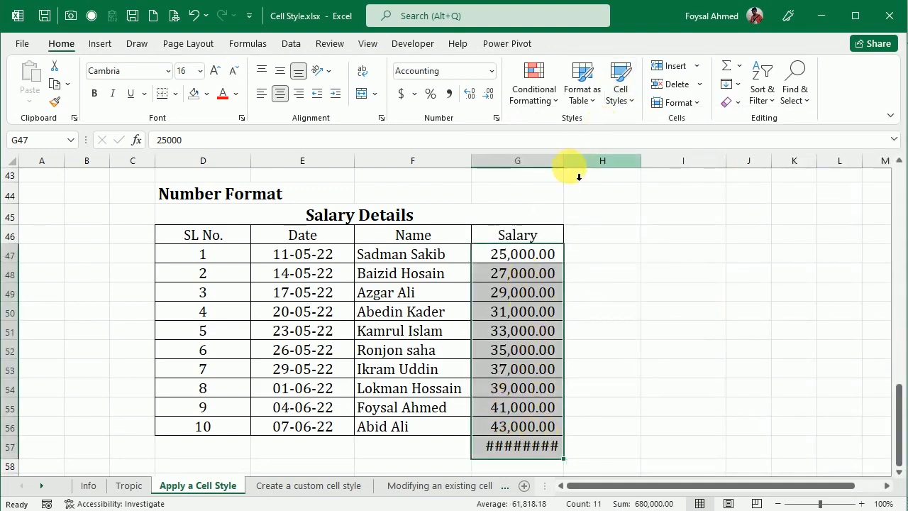
# Auto-fit the width of column G and undo the width change
pyautogui.doubleClick(564, 161)
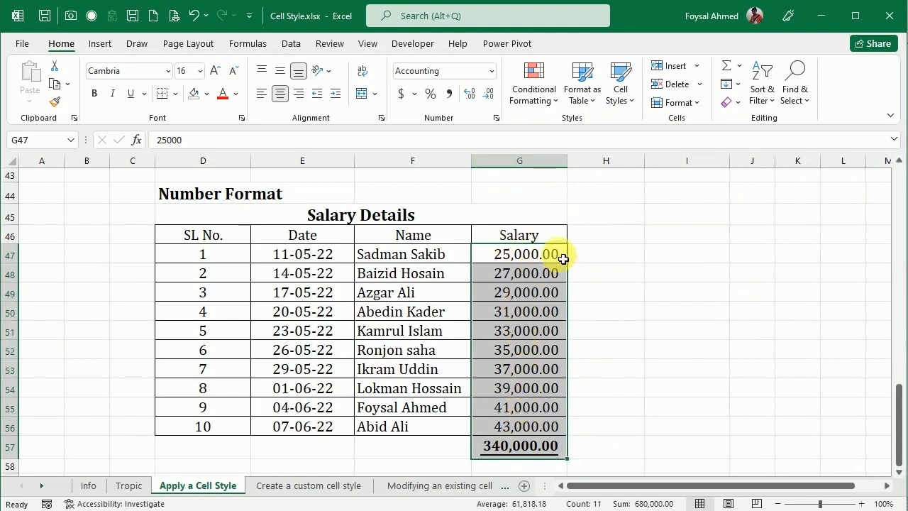
pyautogui.hotkey('ctrl', 'z')
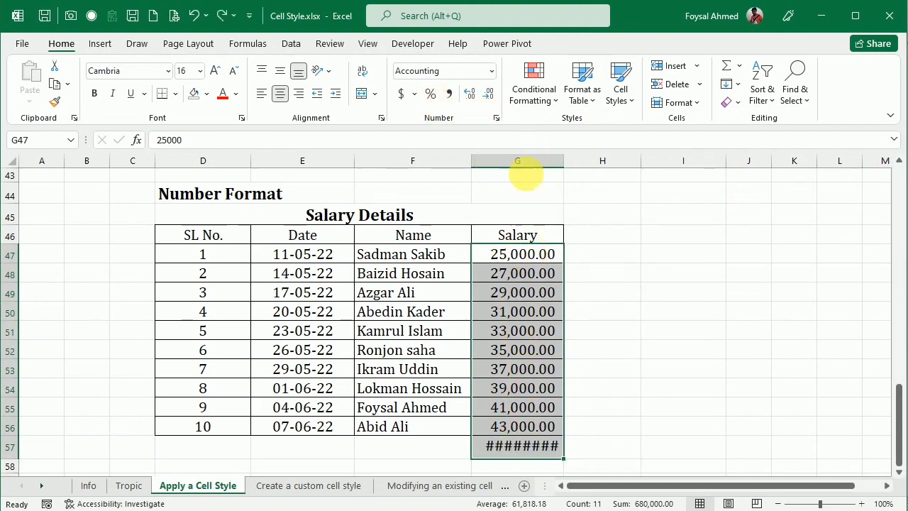
# Undo the Comma formatting on the salaries and total in G47:G57 and apply the Comma [0] cell style instead
pyautogui.hotkey('ctrl', 'z')
pyautogui.click(450, 94)
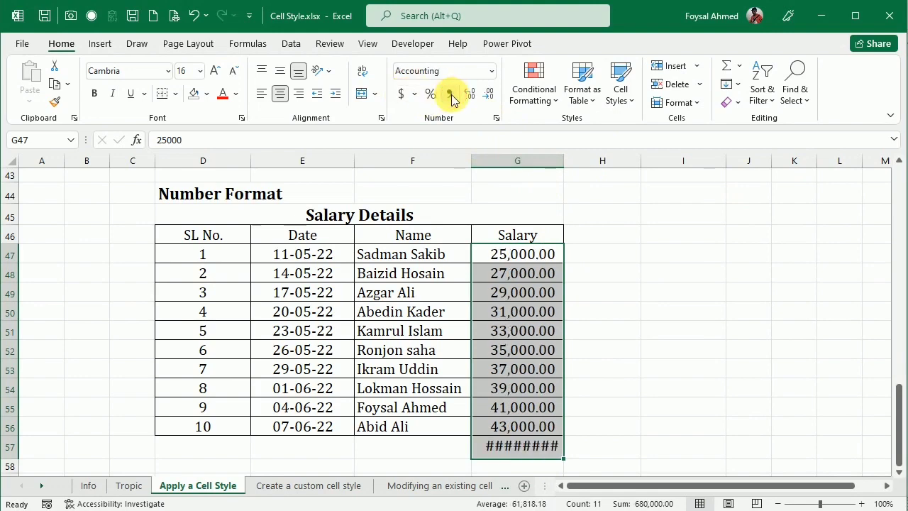
pyautogui.hotkey('ctrl', 'z')
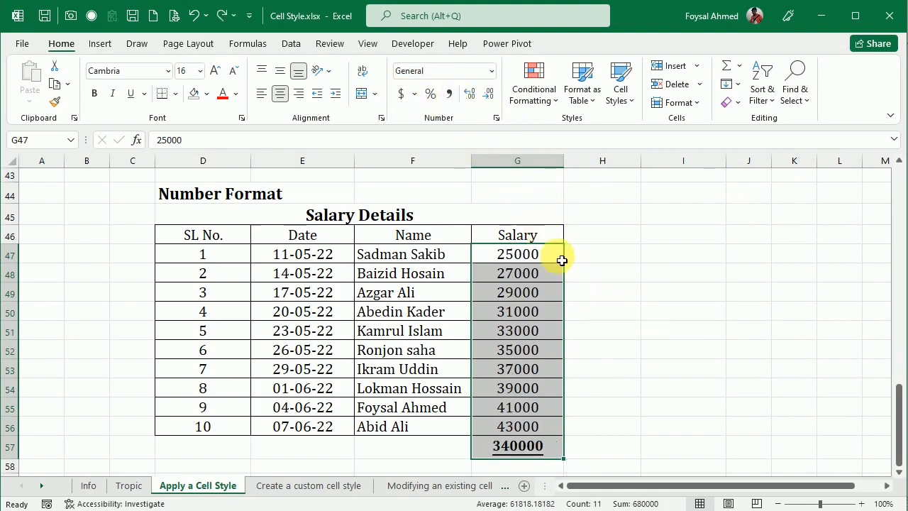
pyautogui.click(621, 82)
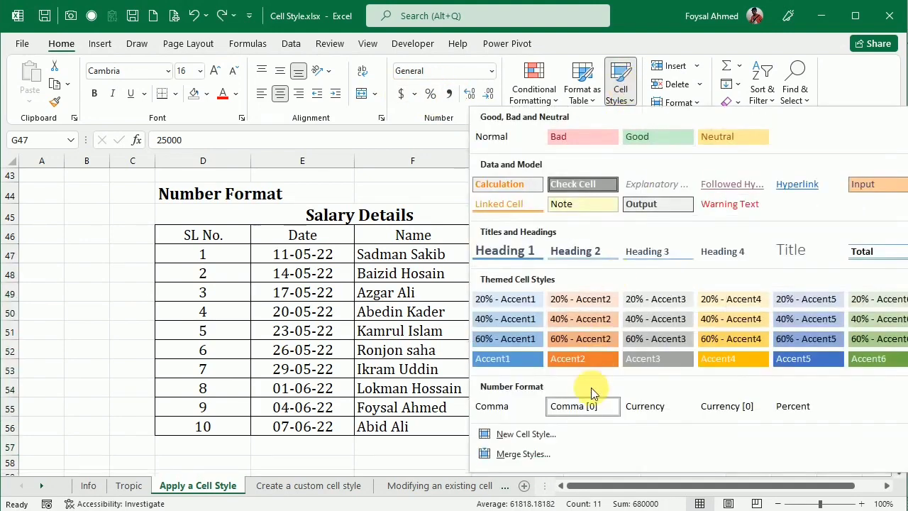
pyautogui.click(577, 405)
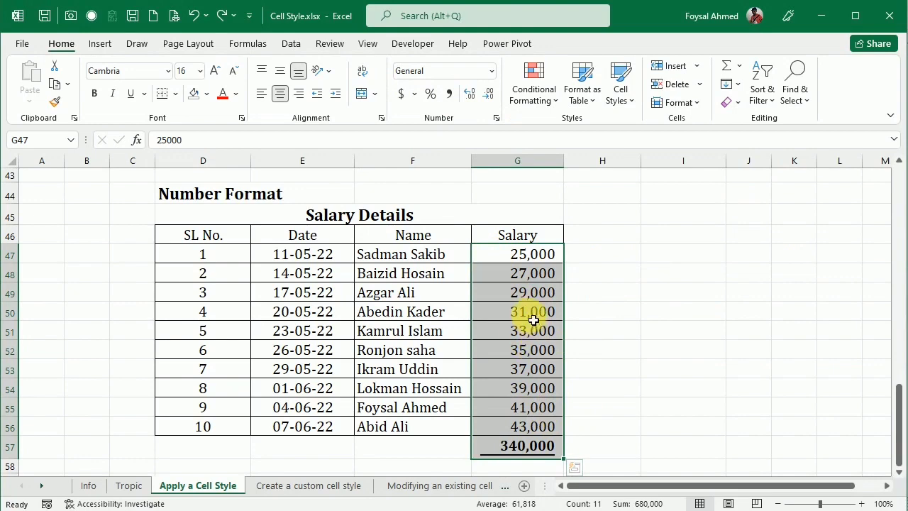
# Apply the Currency cell style to G47:G57 and auto-fit the width of column G
pyautogui.click(621, 99)
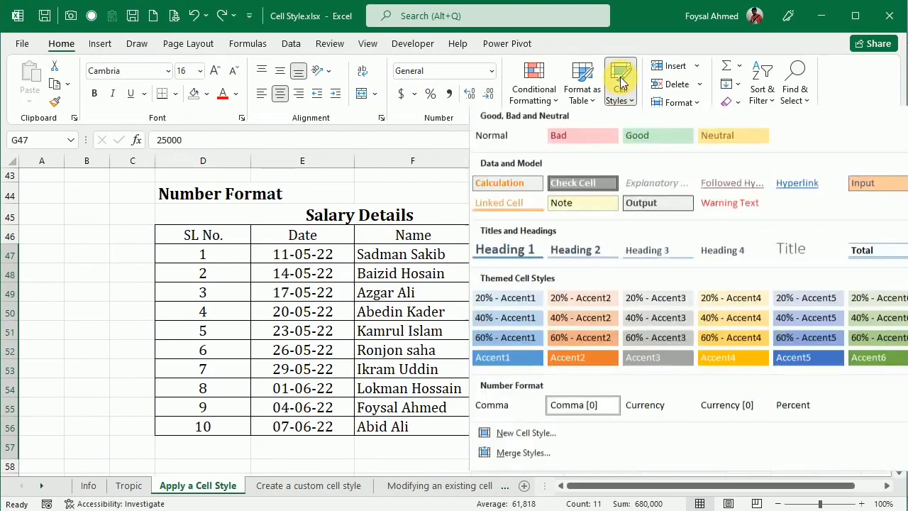
pyautogui.click(661, 405)
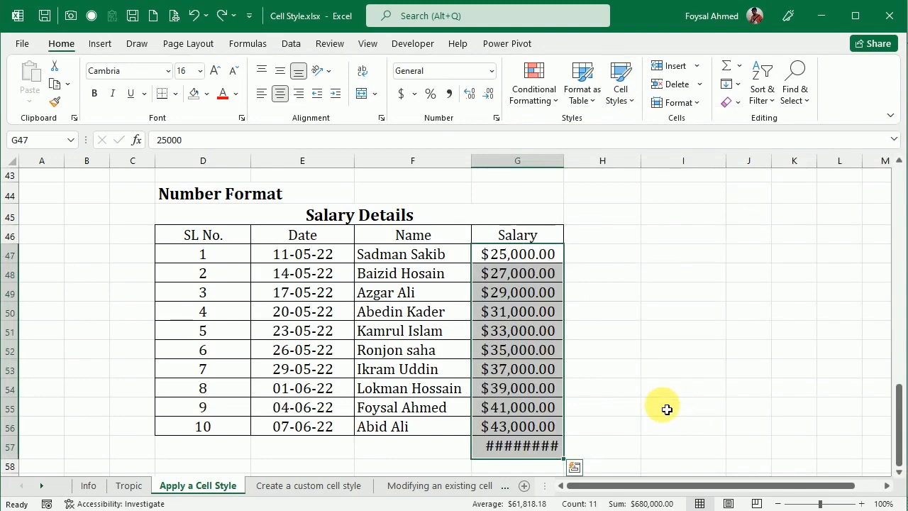
pyautogui.doubleClick(564, 161)
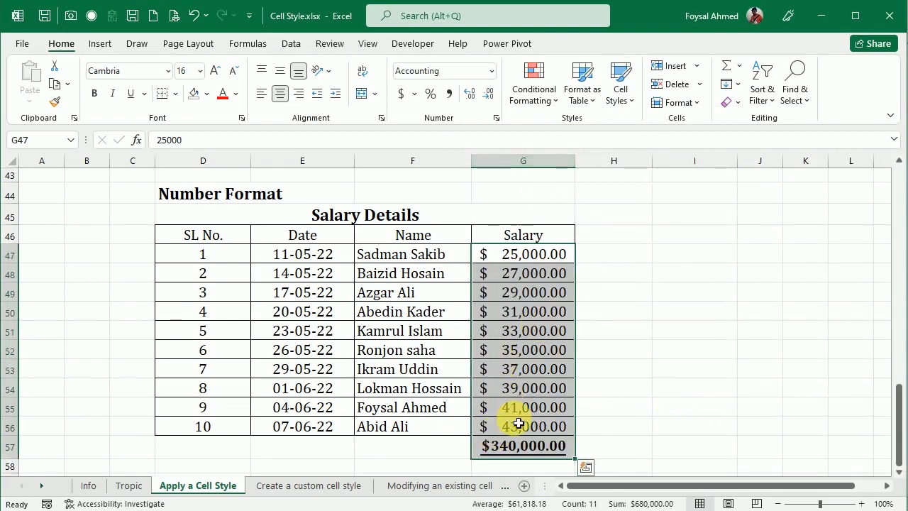
# Try the Currency [0] cell style and the Percent cell style on the salaries and total in G47:G57
pyautogui.click(626, 80)
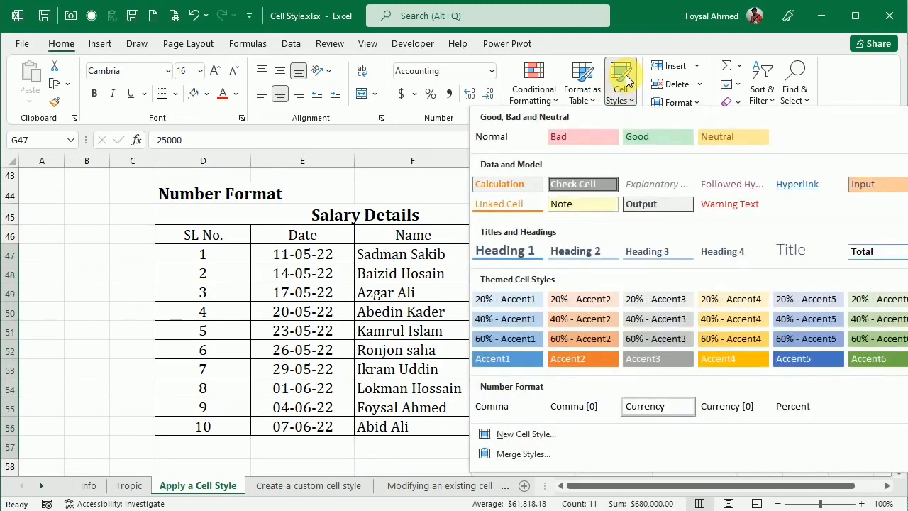
pyautogui.click(719, 408)
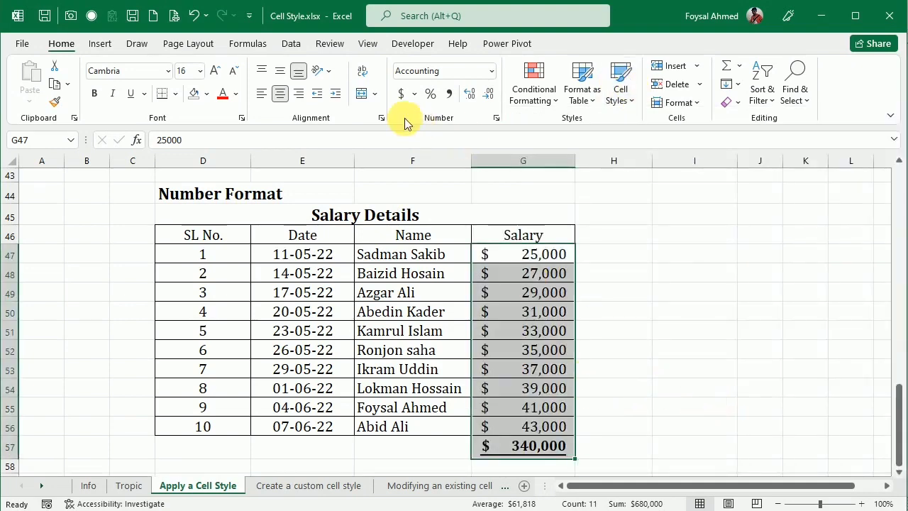
pyautogui.click(626, 85)
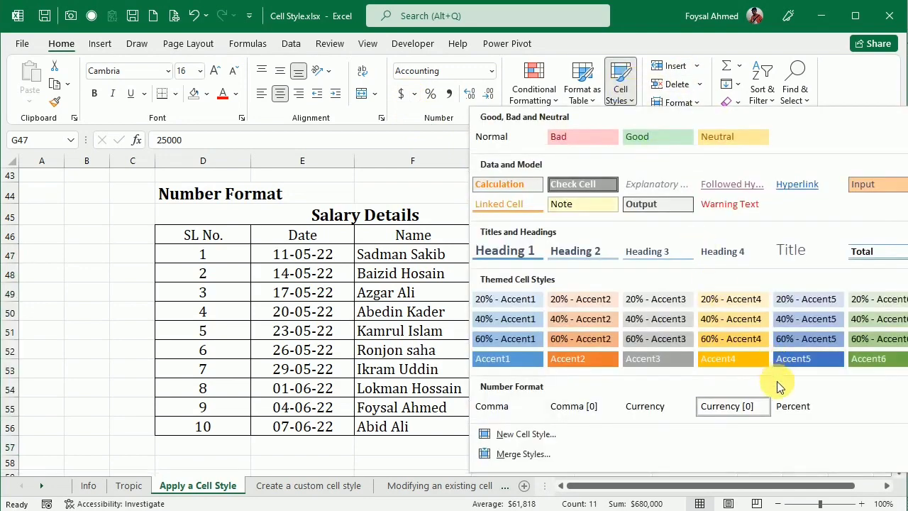
pyautogui.click(788, 405)
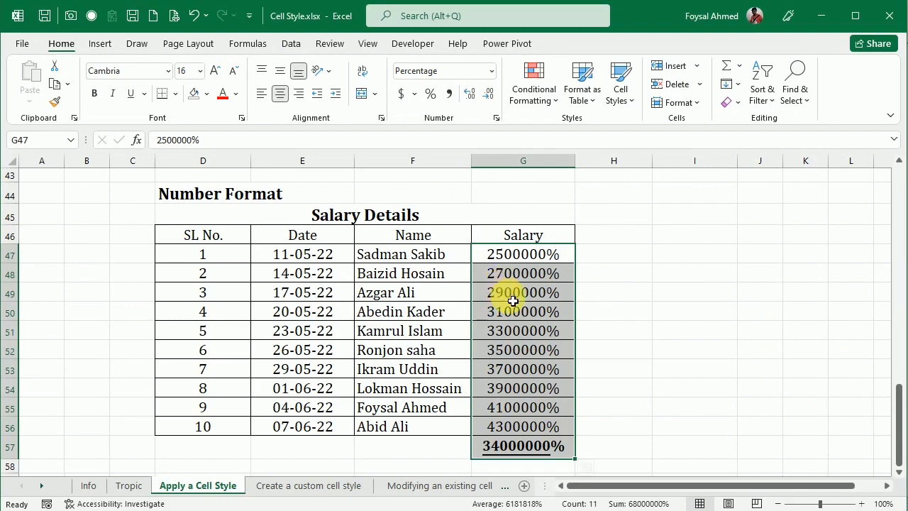
# Set the salaries and total in G47:G57 back to the comma format with two decimals
pyautogui.click(451, 93)
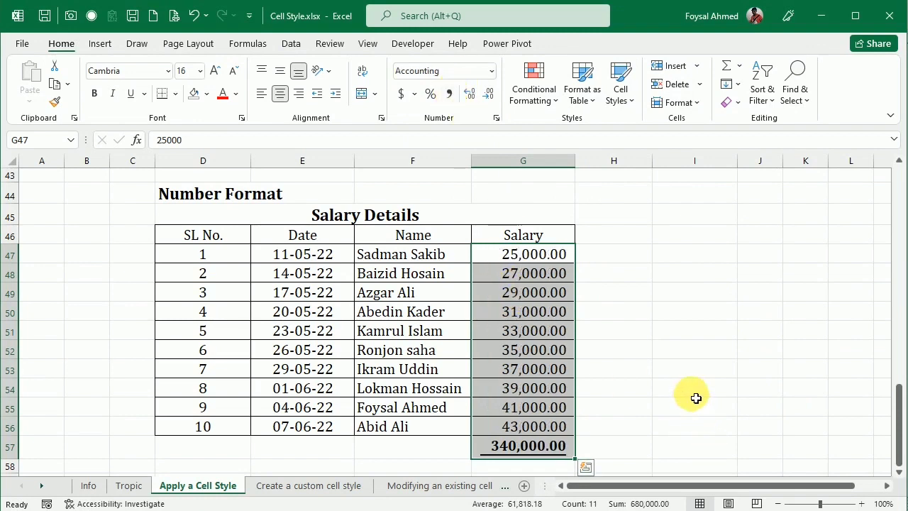
pyautogui.scroll(-1, 689, 395)
pyautogui.scroll(1, 688, 396)
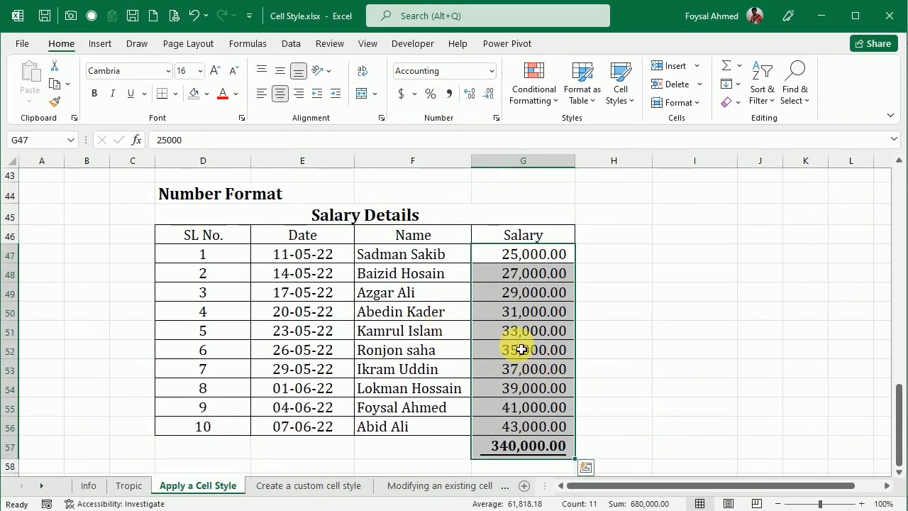
# Apply the Accent1 themed cell style to the whole Salary Details table, D46:G57
pyautogui.click(198, 243)
pyautogui.moveTo(198, 243); pyautogui.dragTo(533, 446)
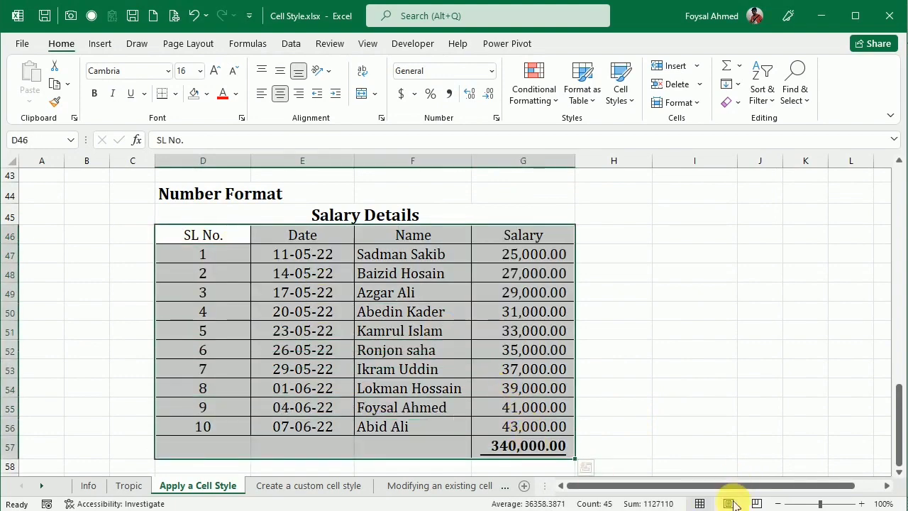
pyautogui.click(622, 75)
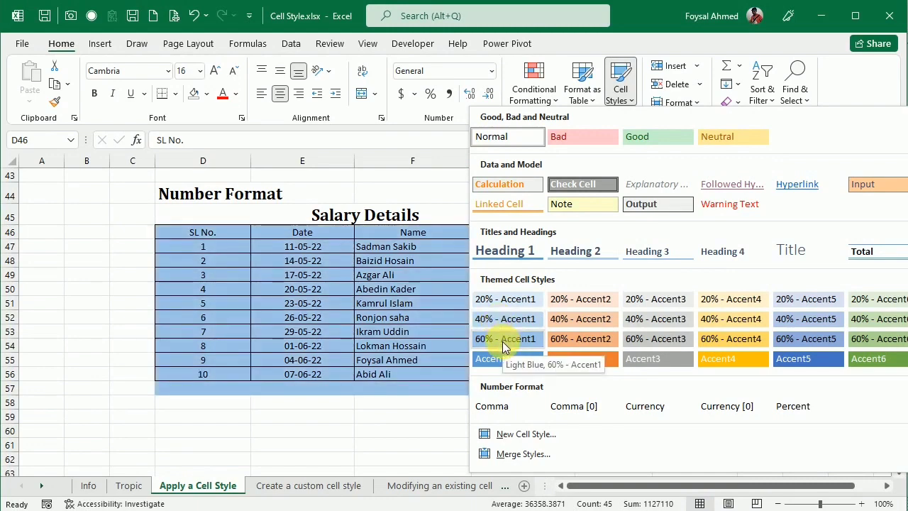
pyautogui.click(499, 360)
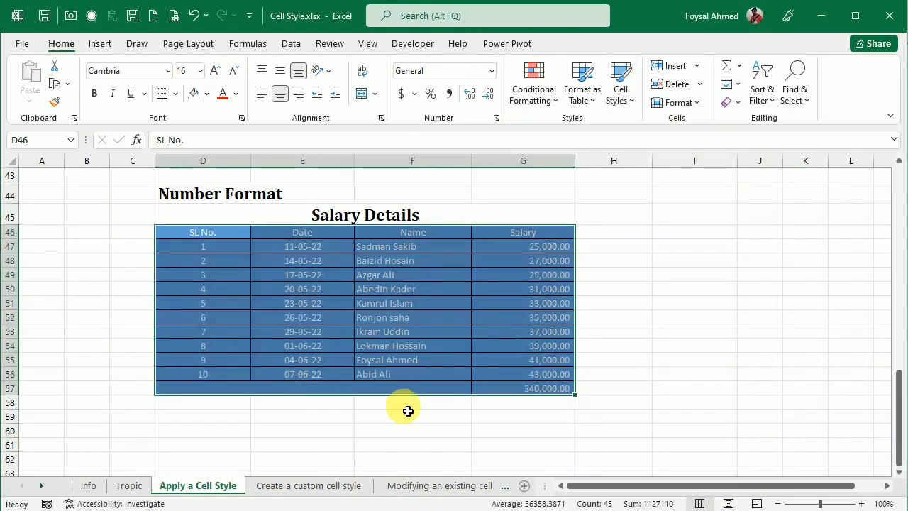
# Change the Salary Details table D46:G57 to the Accent6 themed cell style
pyautogui.moveTo(233, 236); pyautogui.dragTo(554, 390)
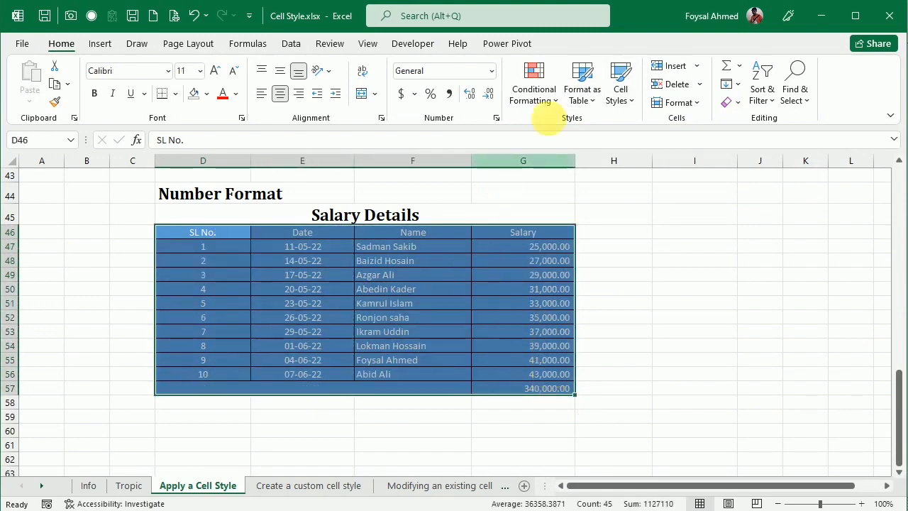
pyautogui.click(619, 82)
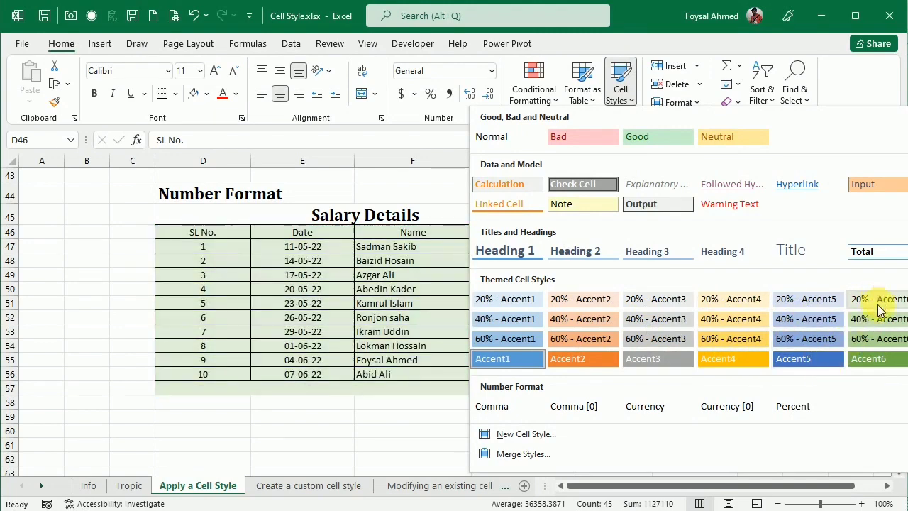
pyautogui.click(880, 362)
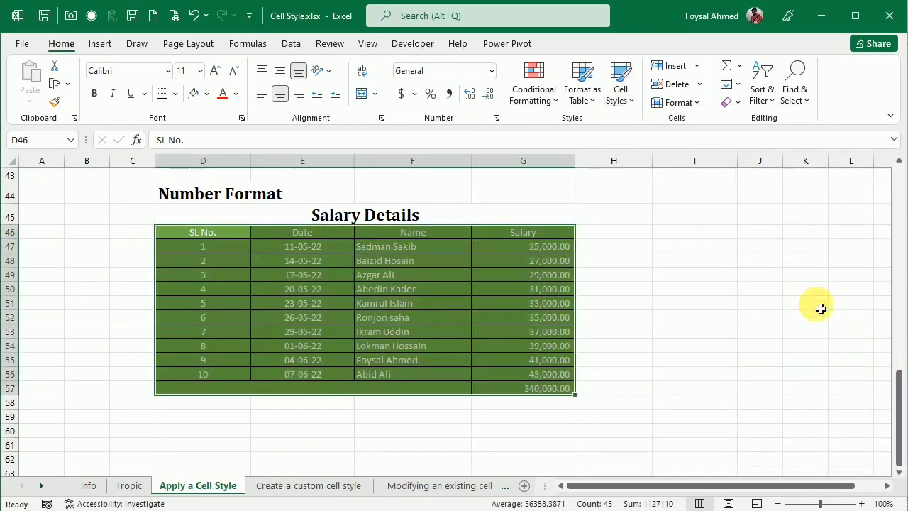
# Go back to the topic list through the sheet's Back link and open the "Create a custom cell style" topic
pyautogui.scroll(14, 669, 317)
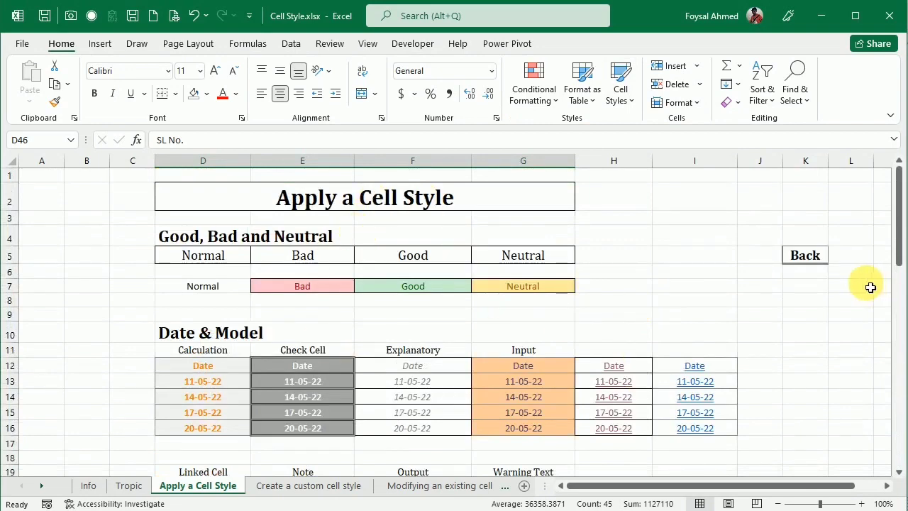
pyautogui.click(805, 255)
pyautogui.click(805, 256)
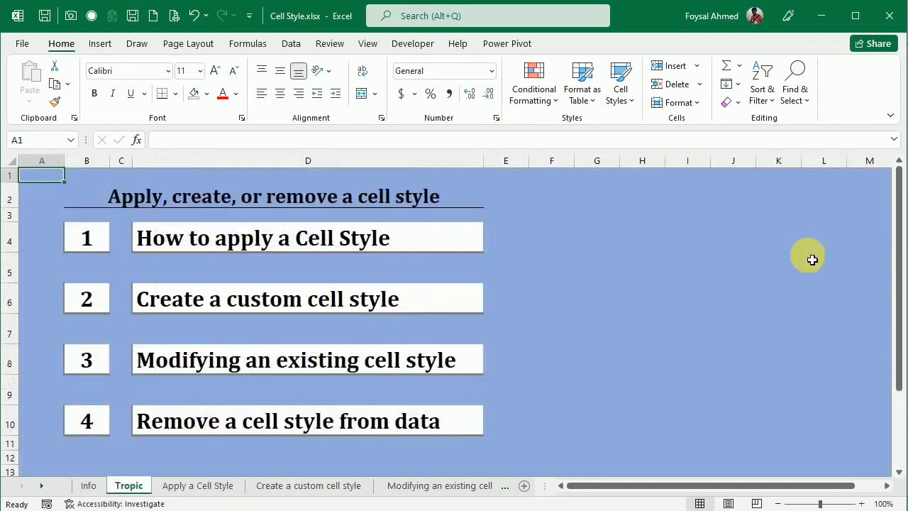
pyautogui.click(284, 305)
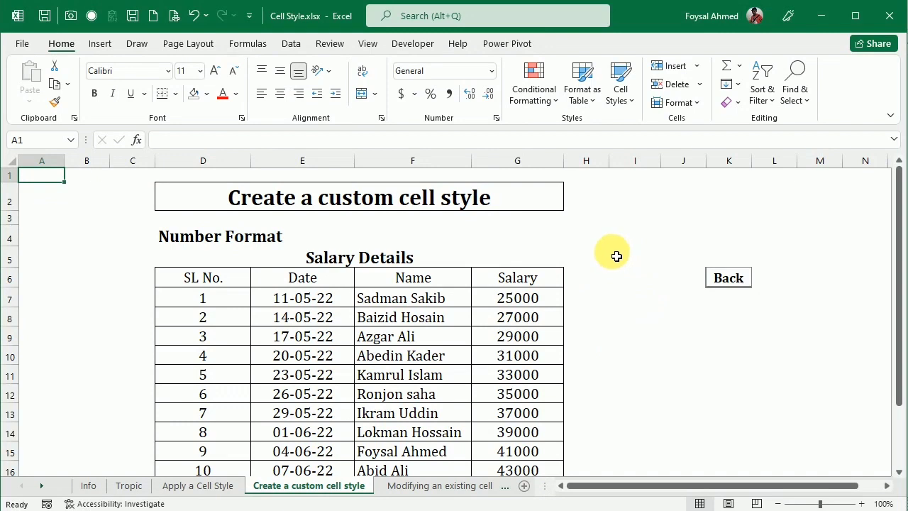
# Start a new cell style from an empty cell beside the table and name it "My Style 1"
pyautogui.scroll(-1, 617, 256)
pyautogui.scroll(1, 628, 248)
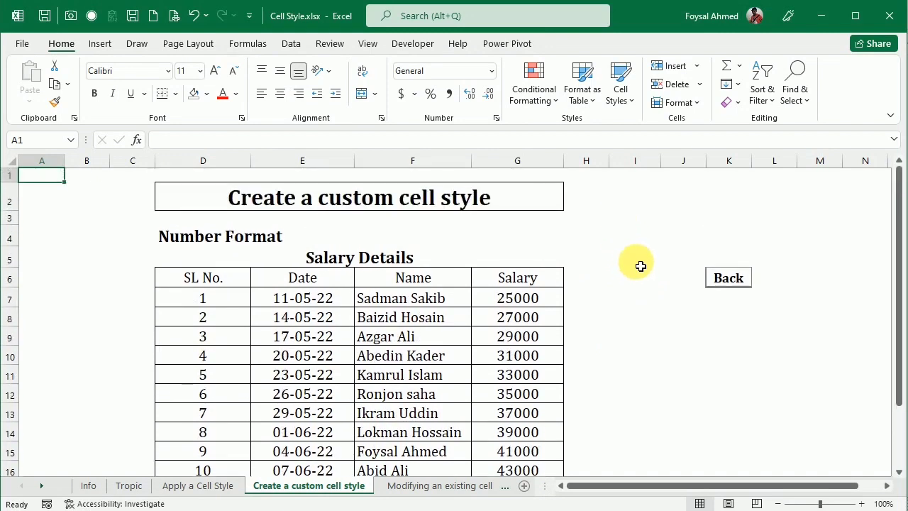
pyautogui.click(624, 296)
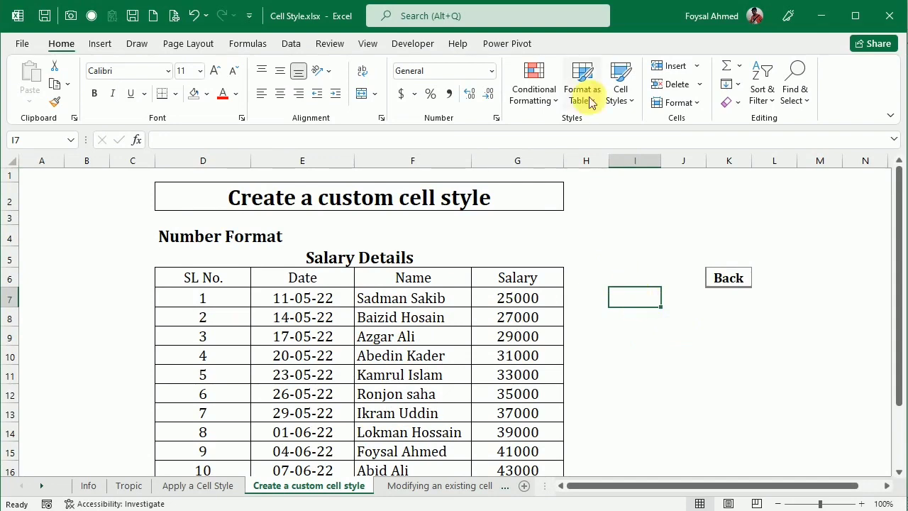
pyautogui.click(620, 77)
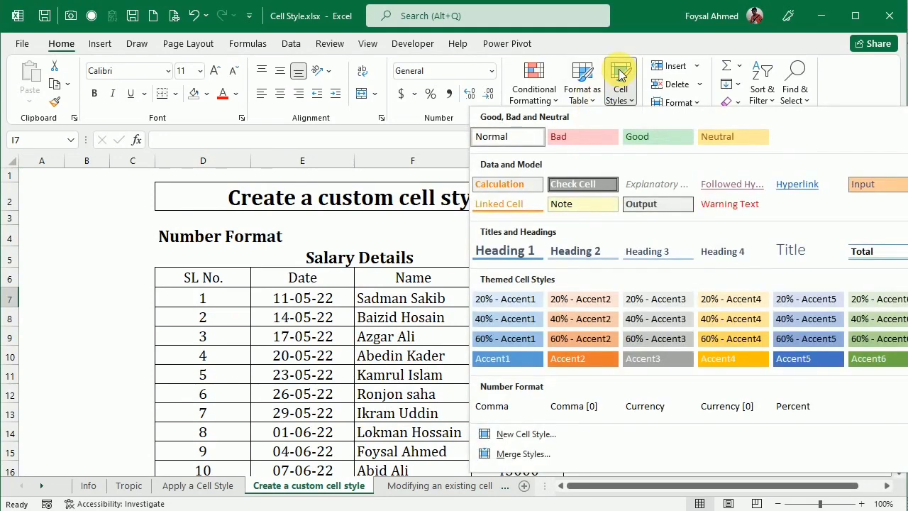
pyautogui.click(514, 438)
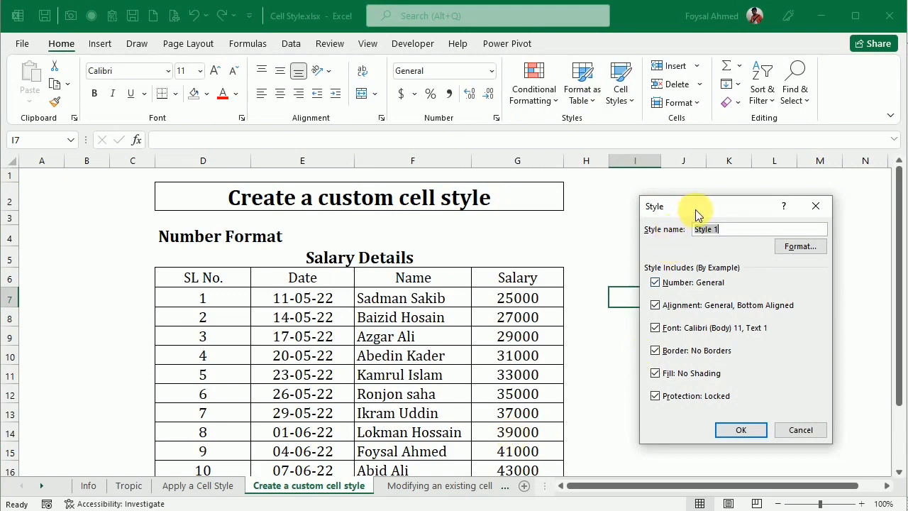
pyautogui.moveTo(695, 207); pyautogui.dragTo(440, 154)
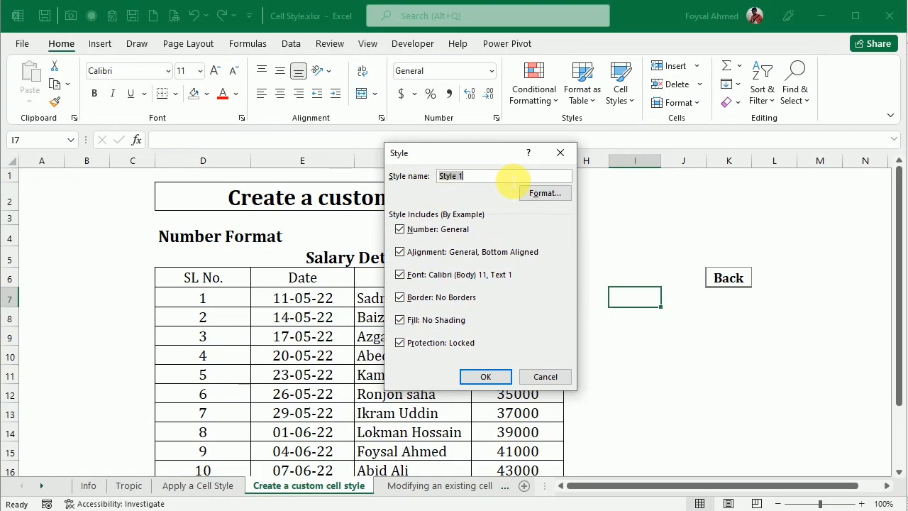
pyautogui.press('Home')
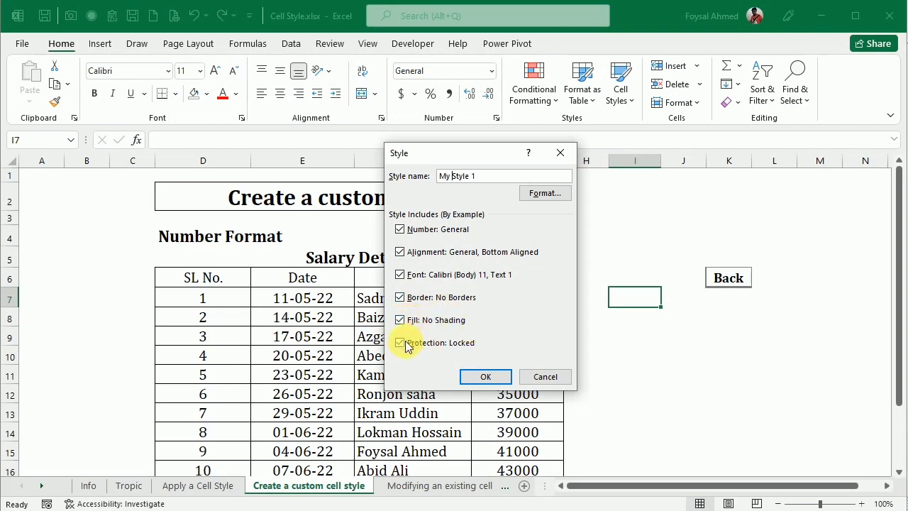
# Set the custom style's number format to Number with 0 decimal places and the 1000 separator enabled
pyautogui.click(542, 193)
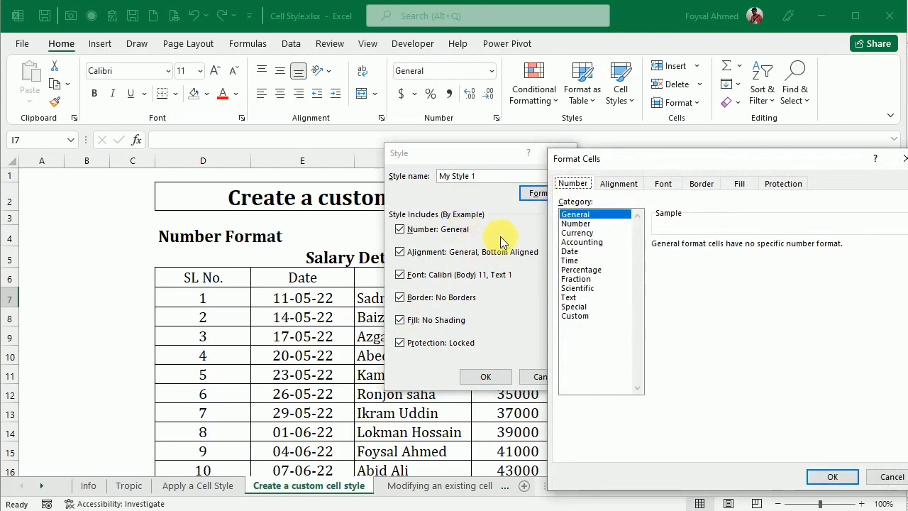
pyautogui.click(578, 225)
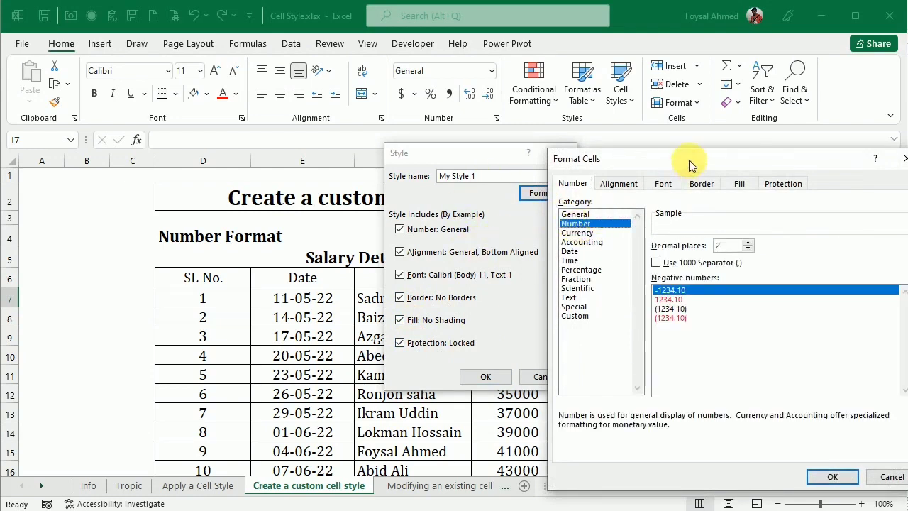
pyautogui.moveTo(688, 163); pyautogui.dragTo(484, 126)
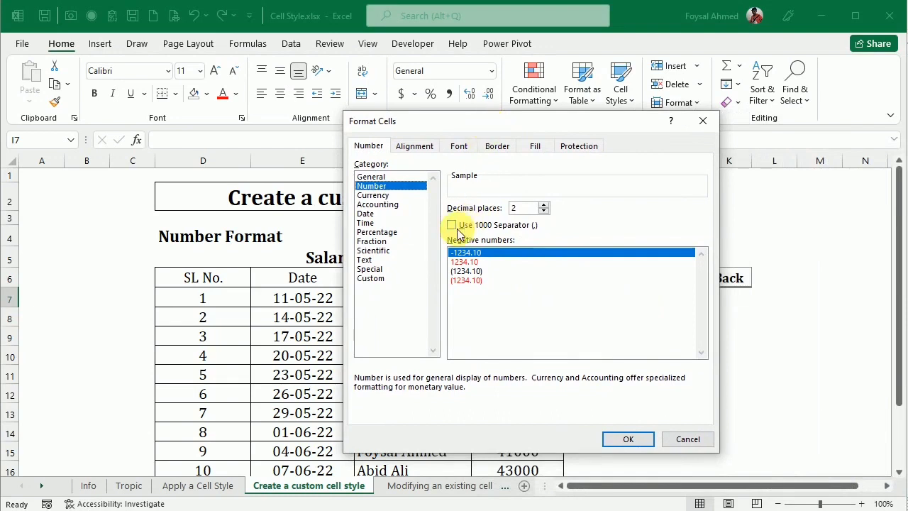
pyautogui.click(547, 211)
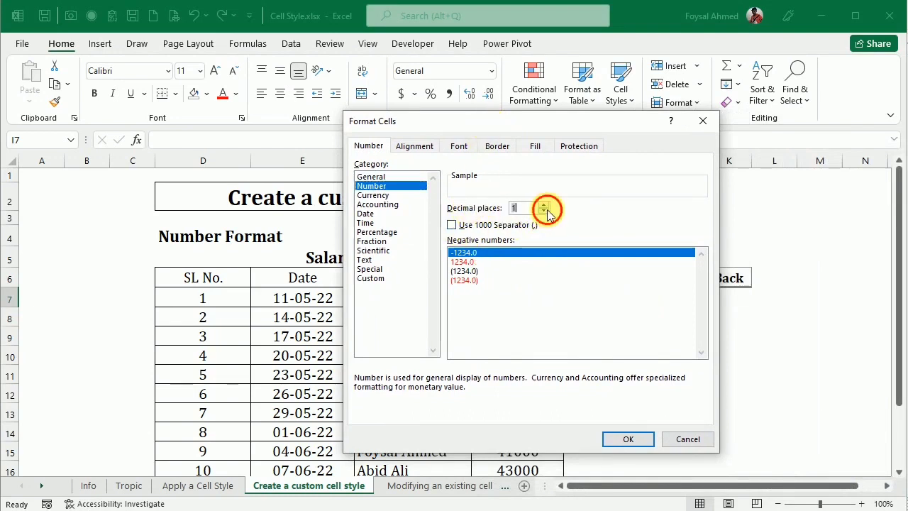
pyautogui.click(547, 211)
pyautogui.click(451, 226)
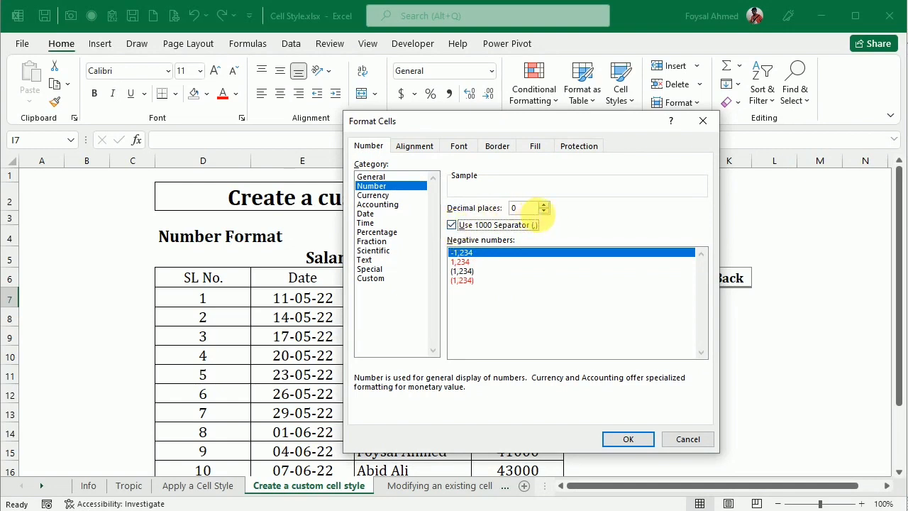
# Give the custom style a thick dark gray bottom border and a thinner, lighter gray left border
pyautogui.click(507, 149)
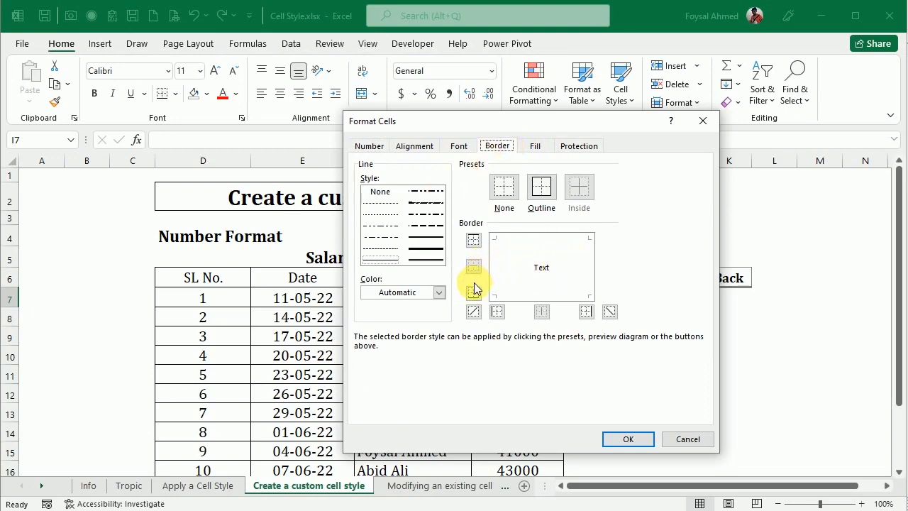
pyautogui.click(429, 250)
pyautogui.click(439, 292)
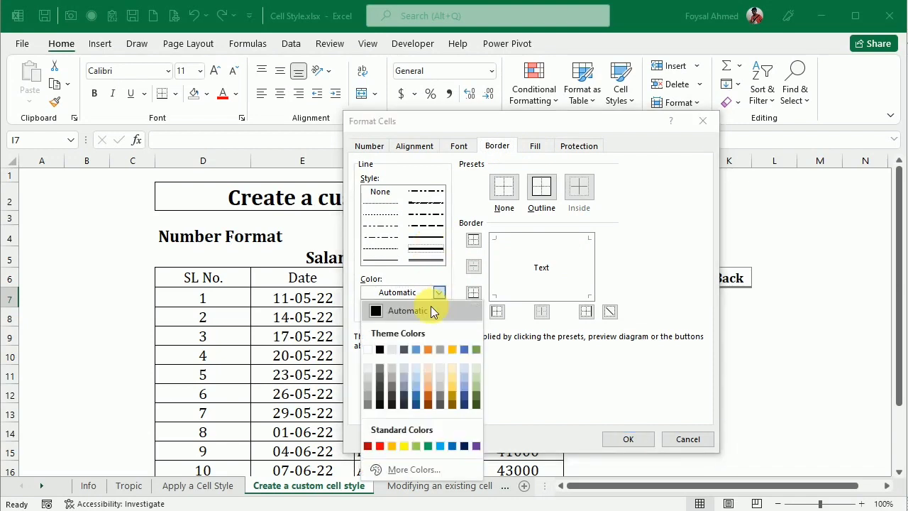
pyautogui.click(368, 405)
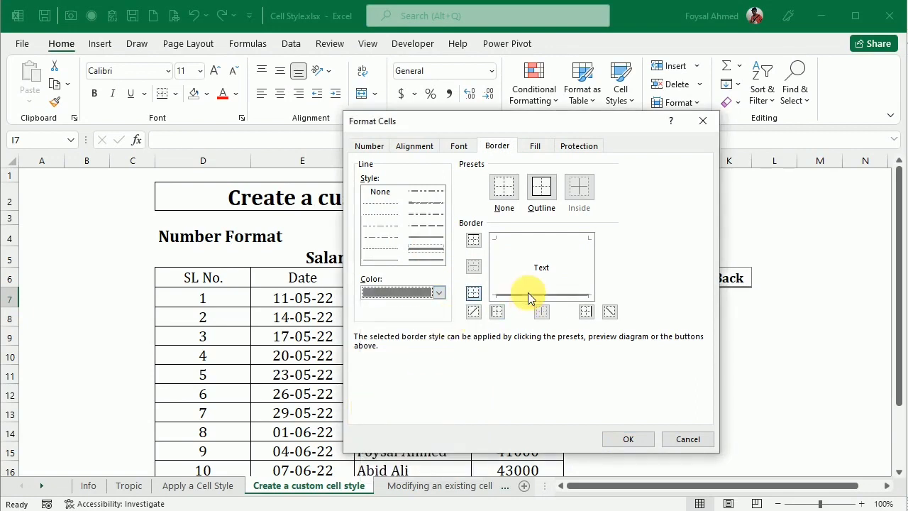
pyautogui.click(428, 237)
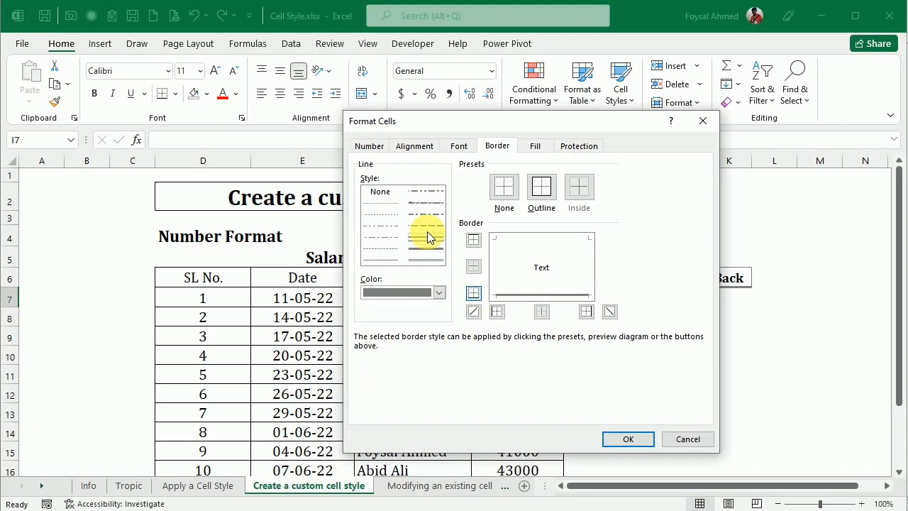
pyautogui.click(438, 293)
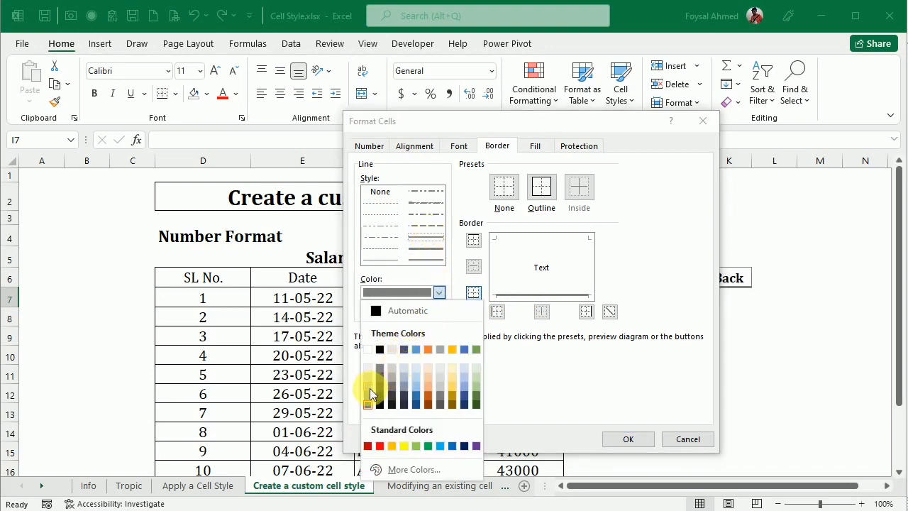
pyautogui.click(369, 394)
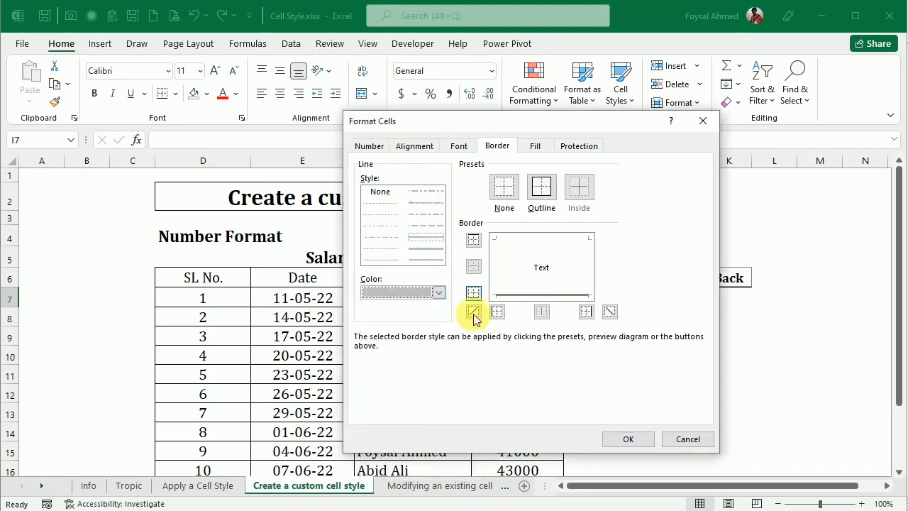
pyautogui.click(495, 262)
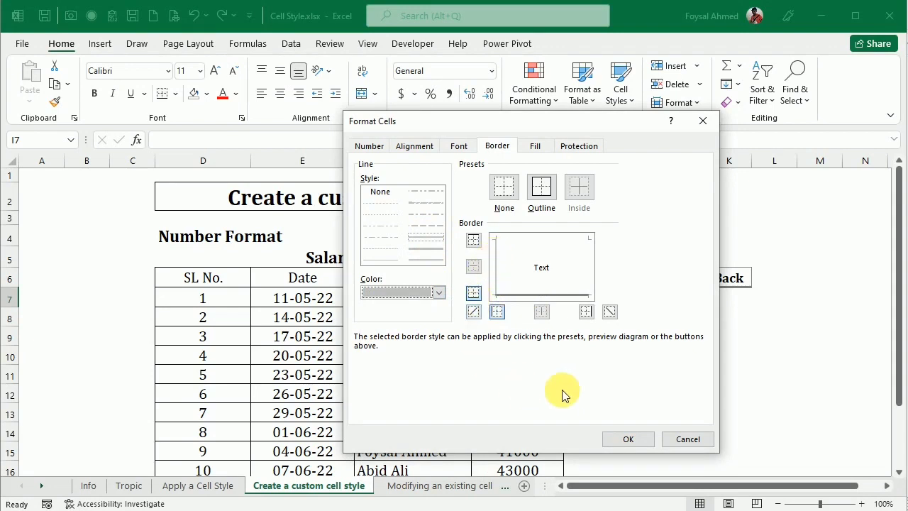
# Set the custom style's fill to the standard light green color and accept the formatting
pyautogui.click(538, 147)
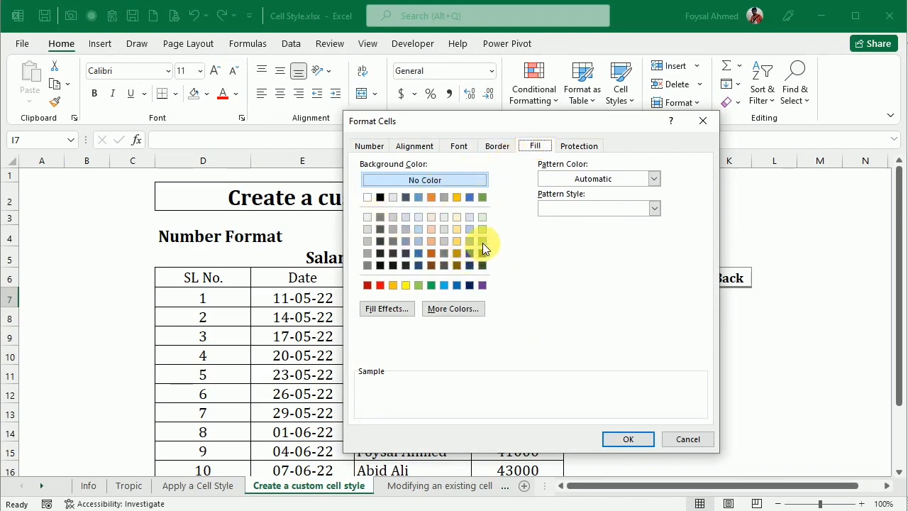
pyautogui.click(417, 284)
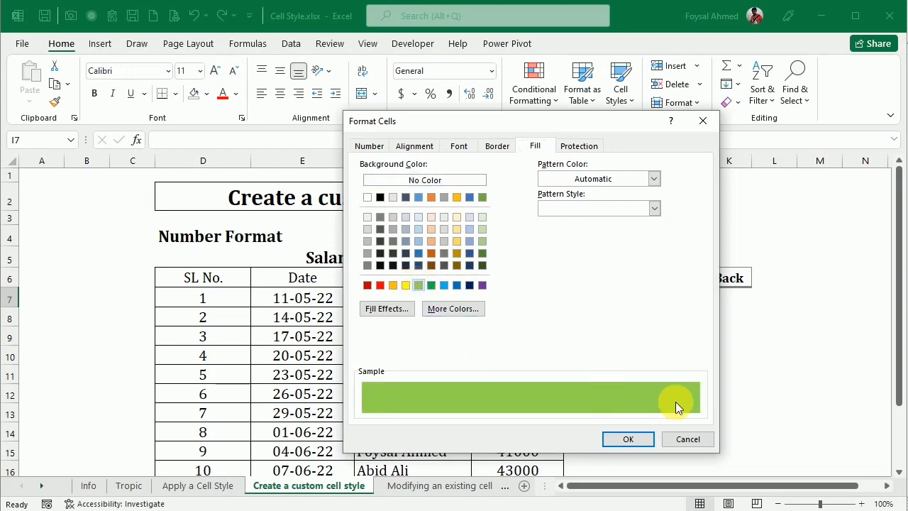
pyautogui.click(628, 439)
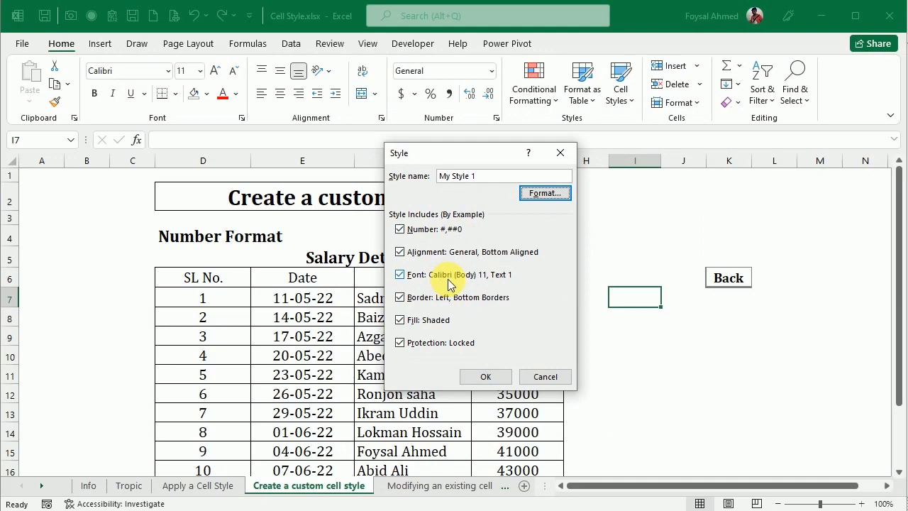
# Change the custom style's font to Algerian and save My Style 1
pyautogui.click(531, 197)
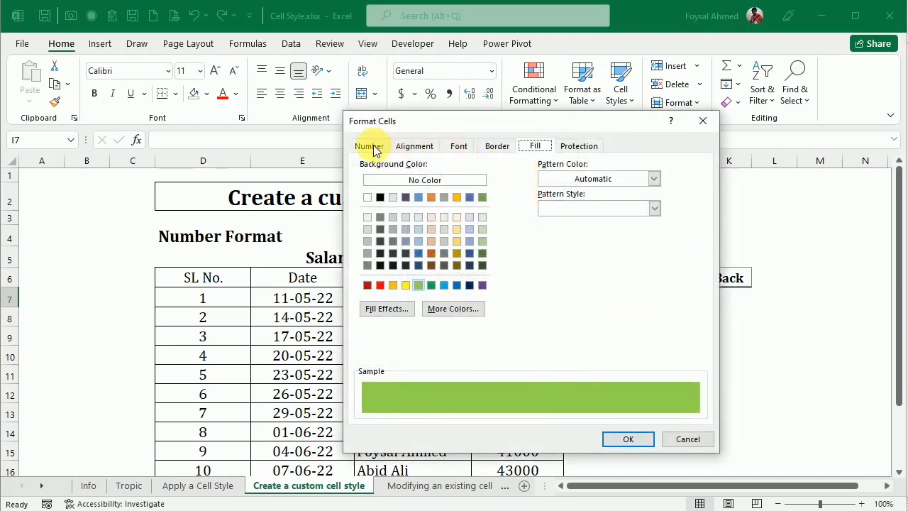
pyautogui.click(459, 146)
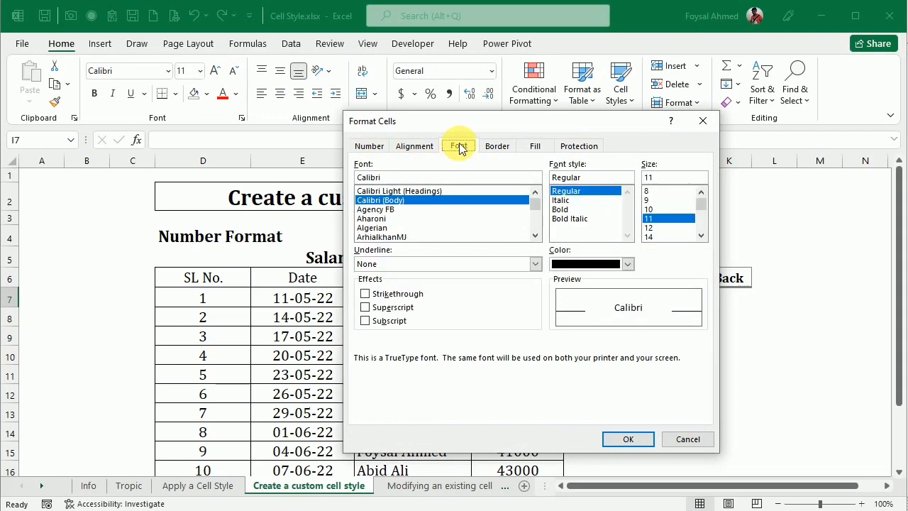
pyautogui.click(381, 230)
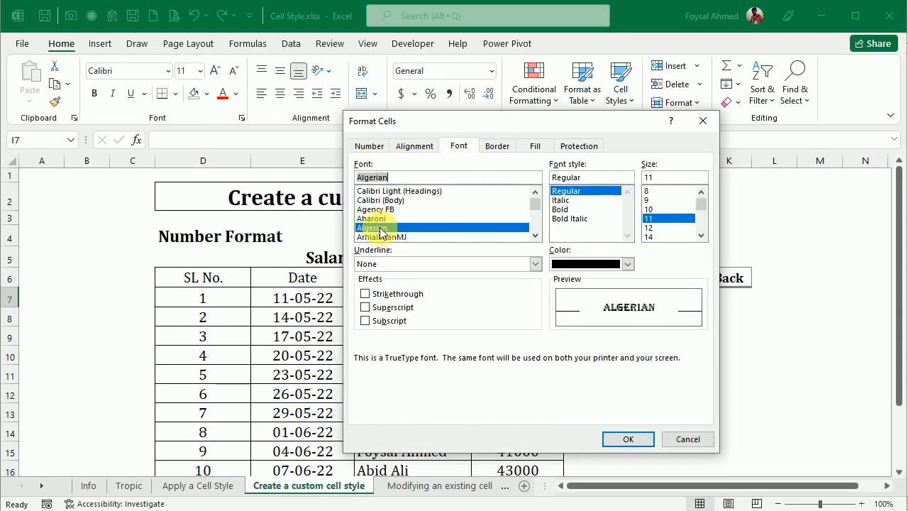
pyautogui.click(633, 441)
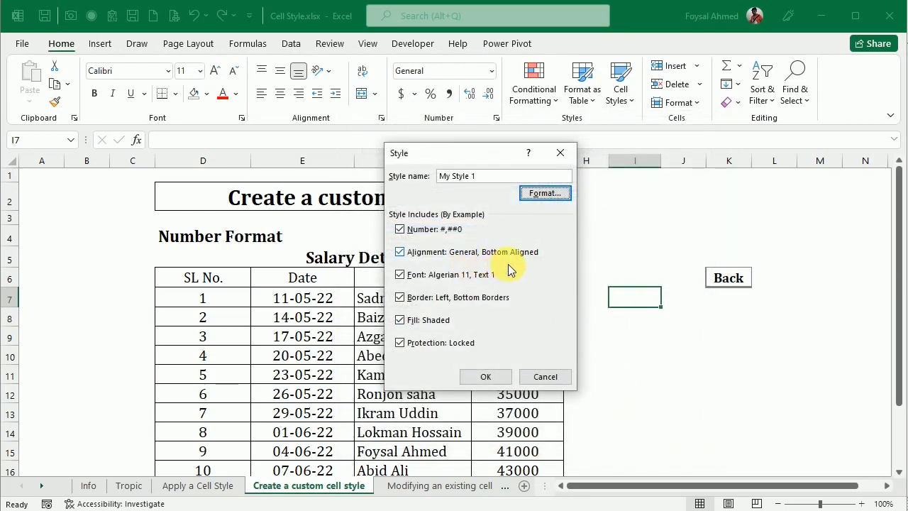
pyautogui.click(485, 379)
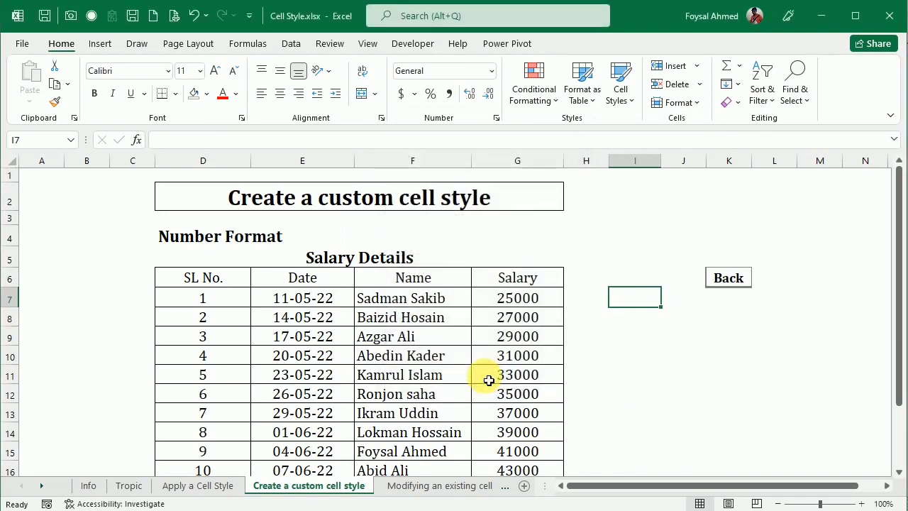
# Apply the My Style 1 custom style to empty cell I7 beside the table
pyautogui.click(633, 355)
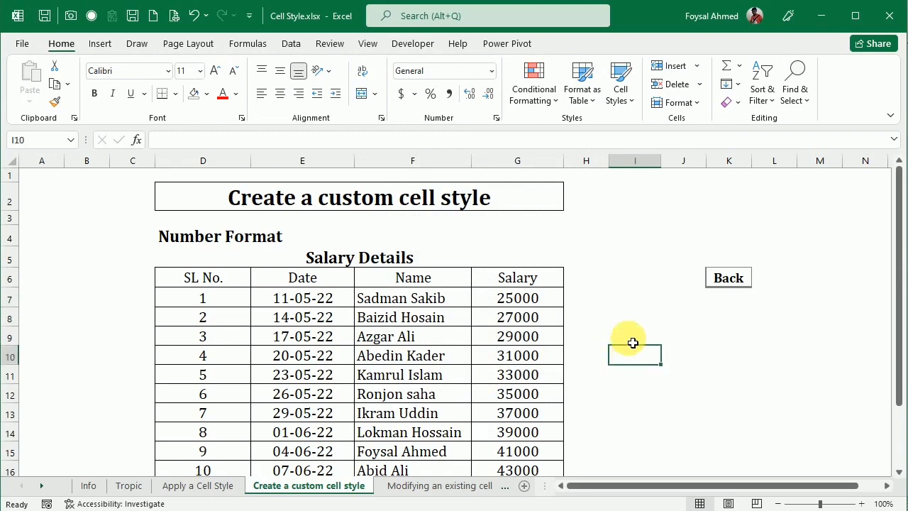
pyautogui.click(644, 299)
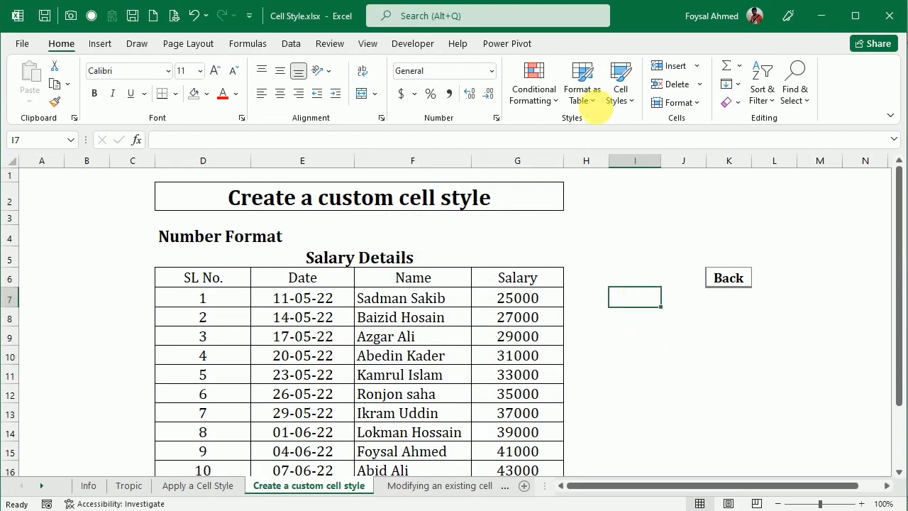
pyautogui.click(622, 89)
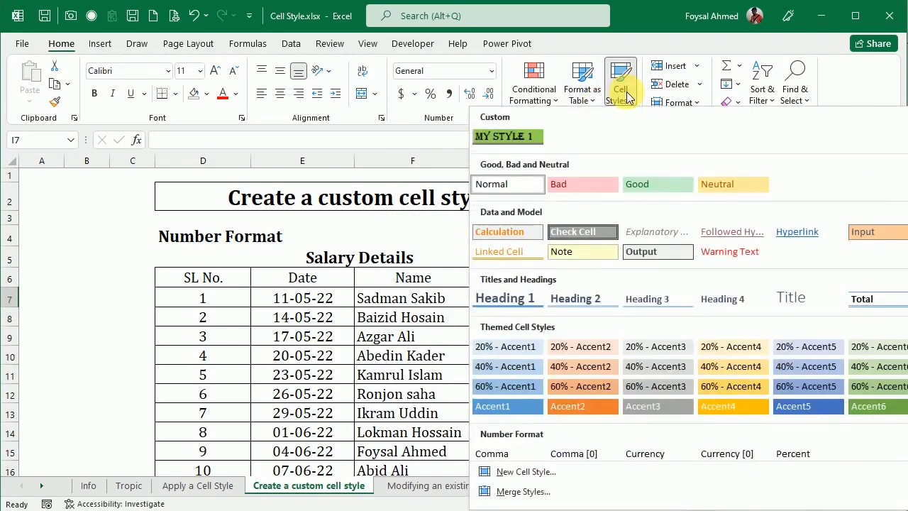
pyautogui.click(515, 138)
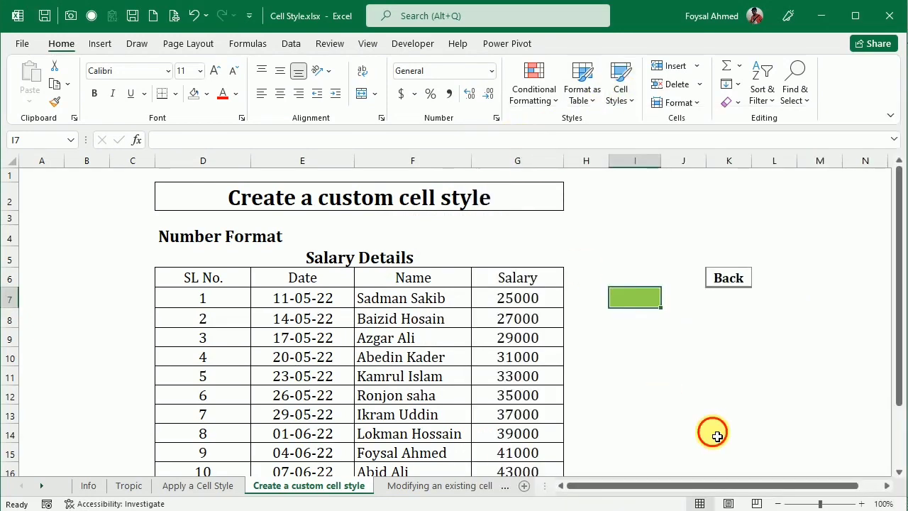
pyautogui.click(715, 432)
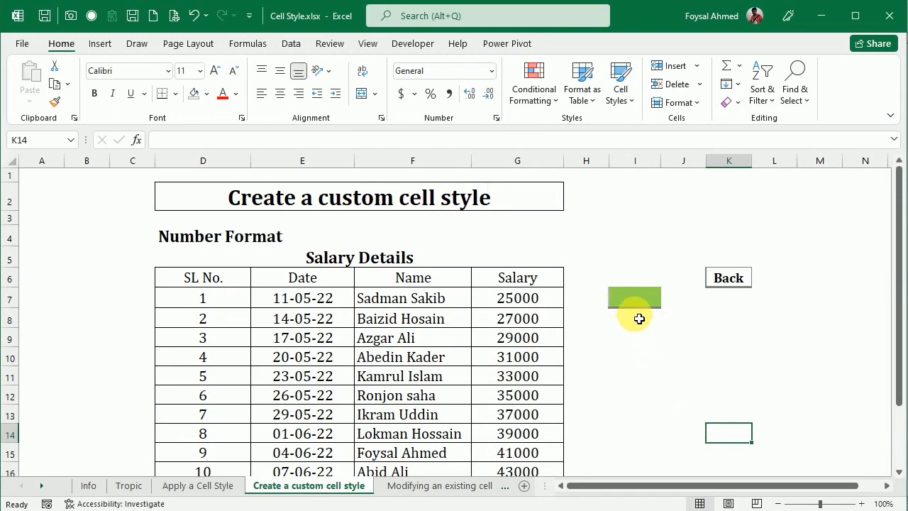
# Start another new cell style from empty cell I9 and name it "My Style 2"
pyautogui.click(649, 347)
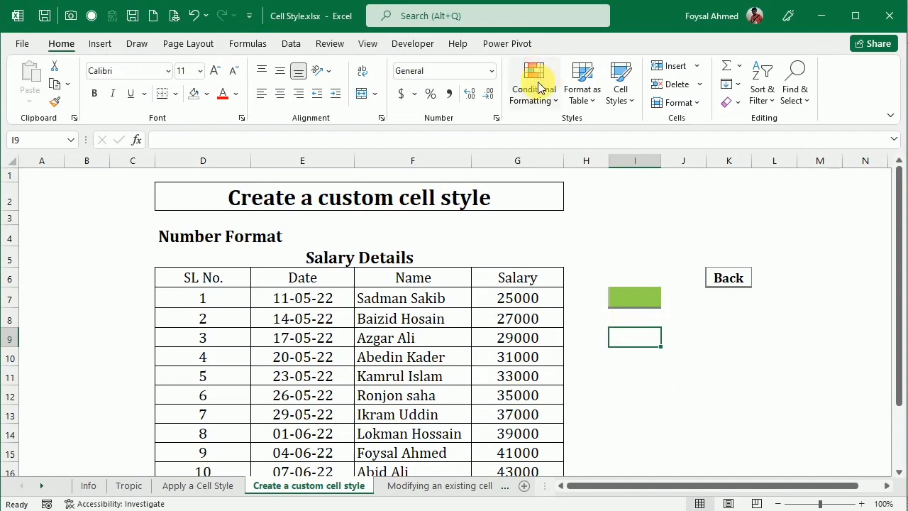
pyautogui.click(621, 82)
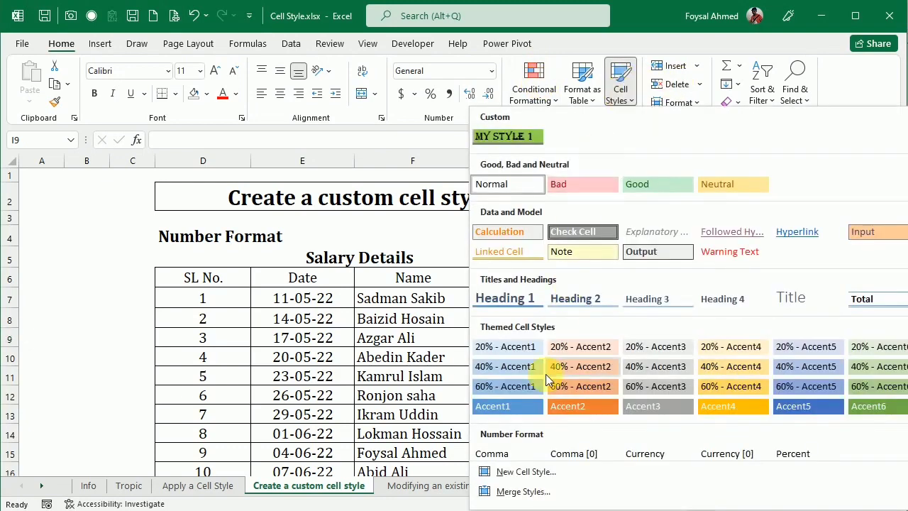
pyautogui.click(500, 471)
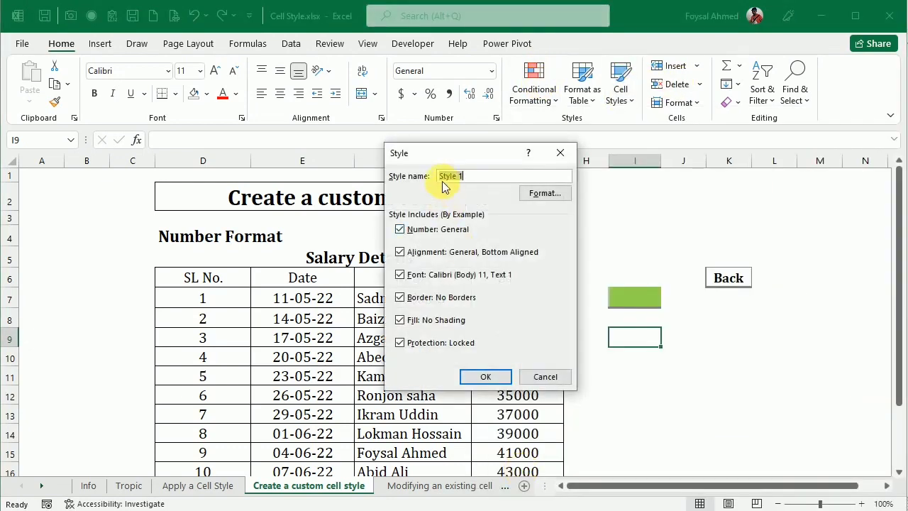
pyautogui.click(451, 177)
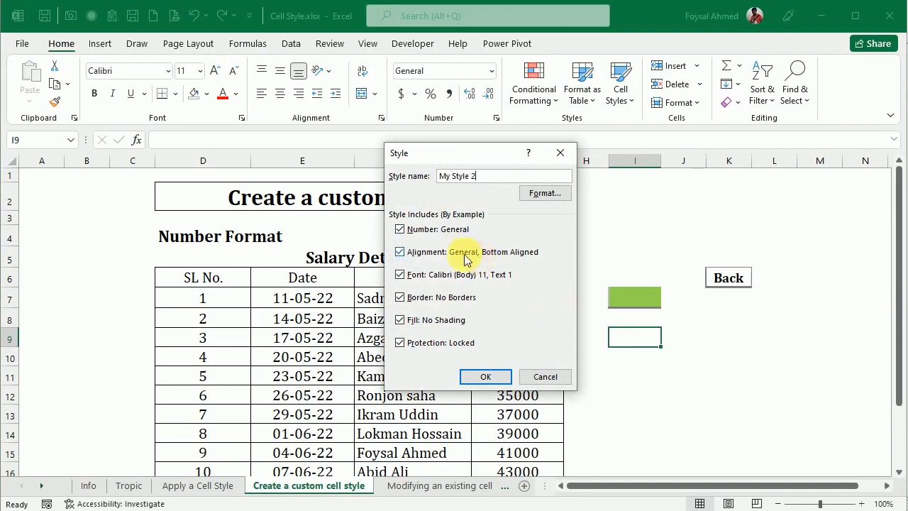
# Set the font of My Style 2 to Cambria
pyautogui.click(547, 193)
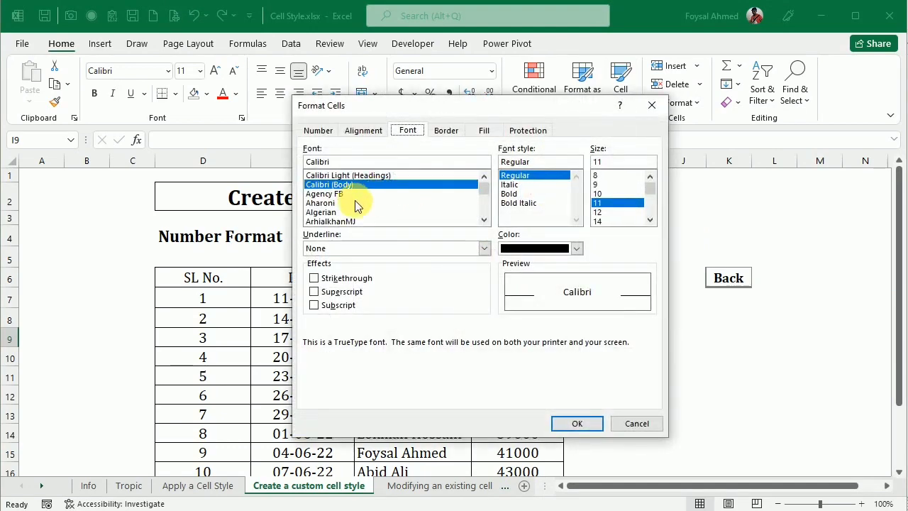
pyautogui.scroll(-1, 339, 217)
pyautogui.scroll(-1, 339, 217)
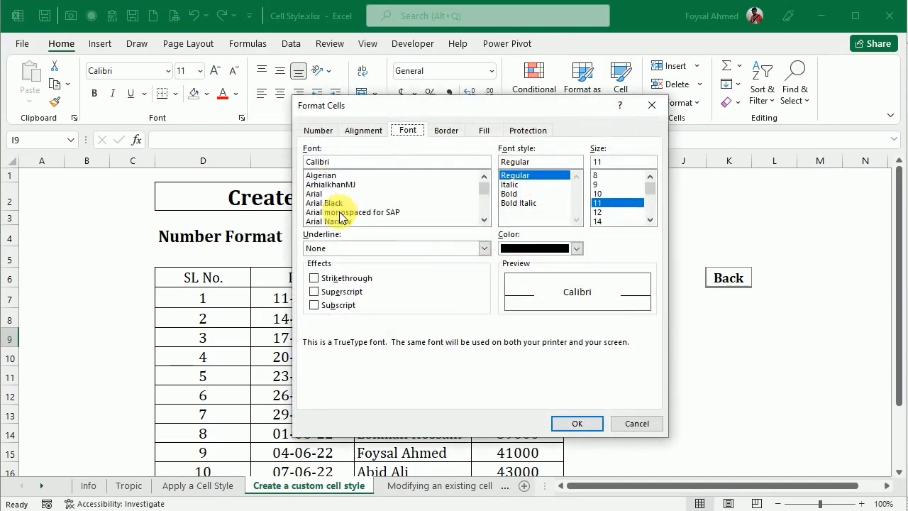
pyautogui.scroll(2, 339, 217)
pyautogui.scroll(-3, 339, 212)
pyautogui.scroll(-14, 339, 212)
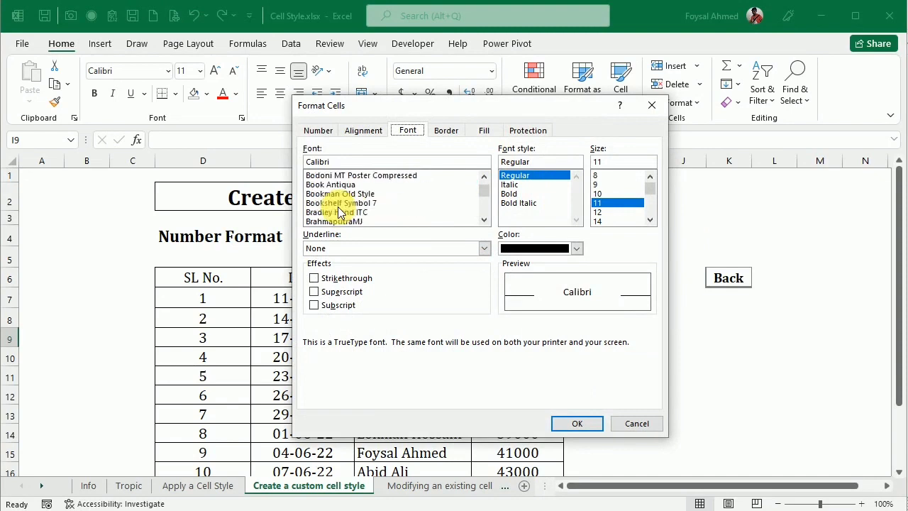
pyautogui.scroll(-6, 339, 213)
pyautogui.click(326, 175)
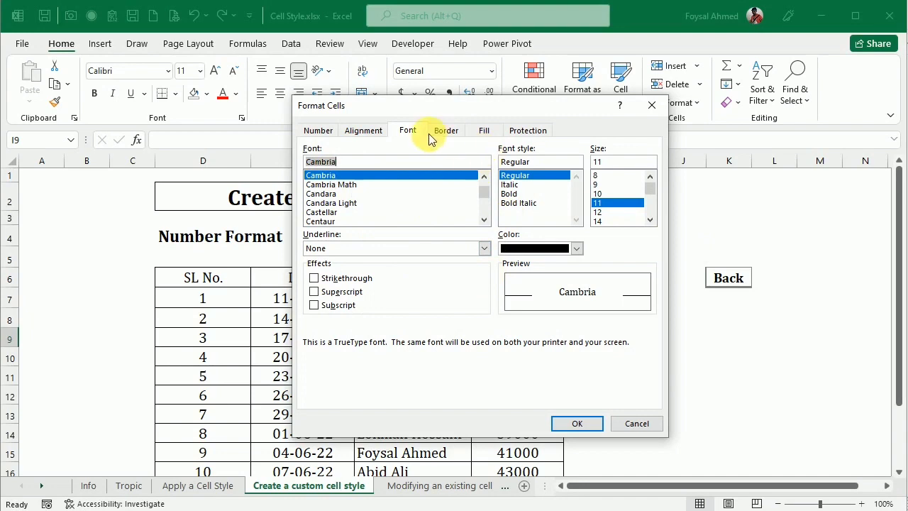
# Set My Style 2's number format to Number with 0 decimal places and the 1000 separator enabled
pyautogui.click(319, 130)
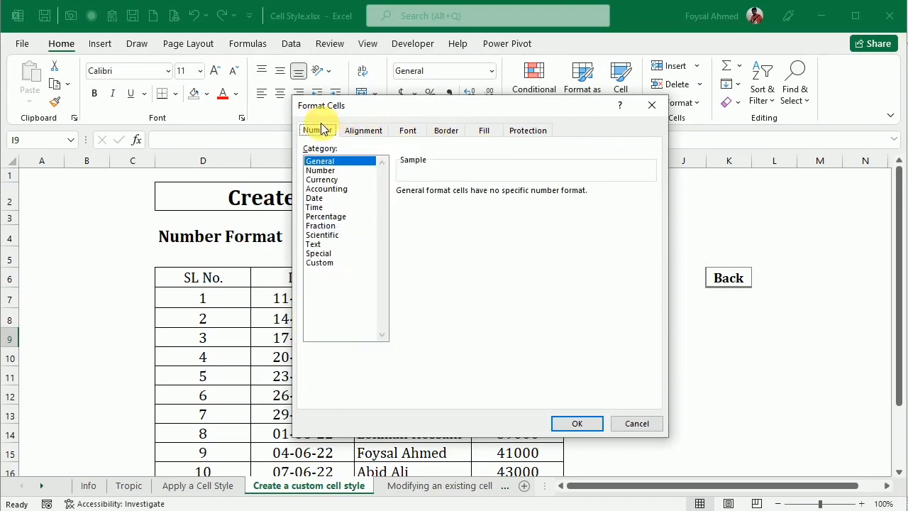
pyautogui.click(323, 170)
pyautogui.click(400, 209)
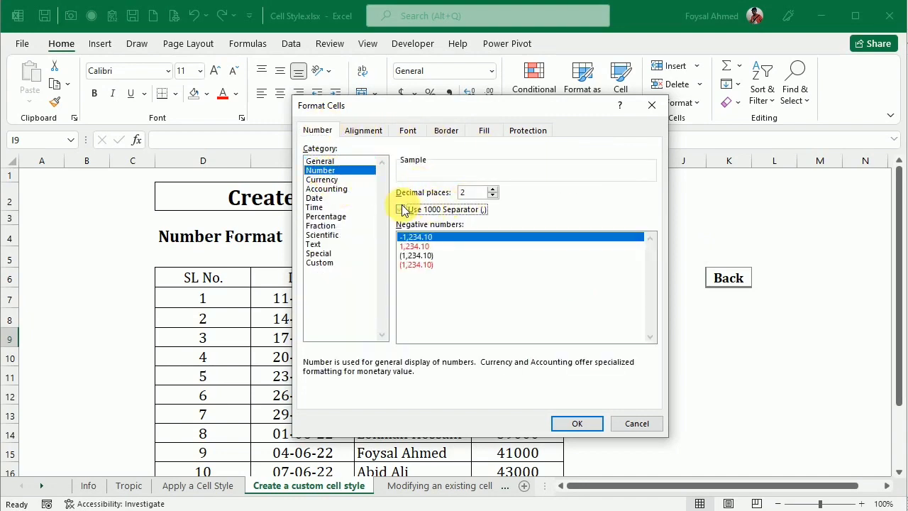
pyautogui.click(493, 196)
pyautogui.click(493, 196)
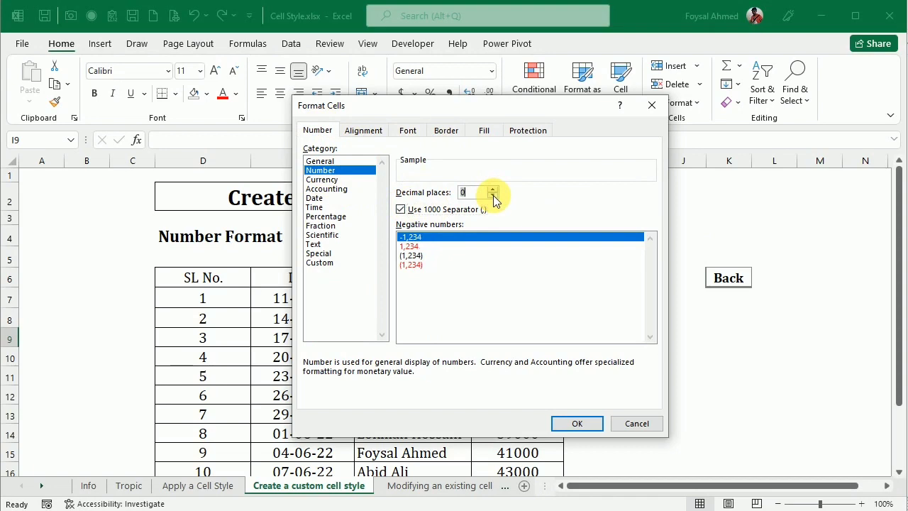
# Give My Style 2 a thick blue bottom border
pyautogui.click(442, 134)
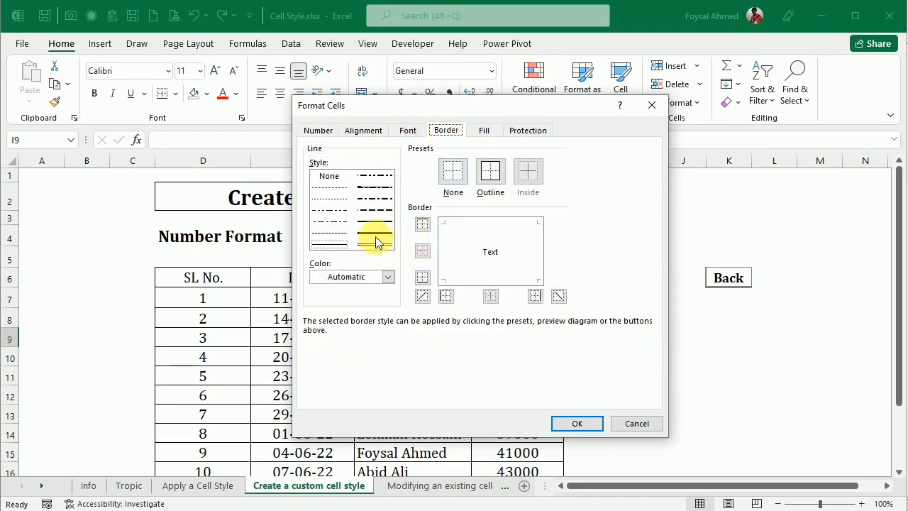
pyautogui.click(388, 276)
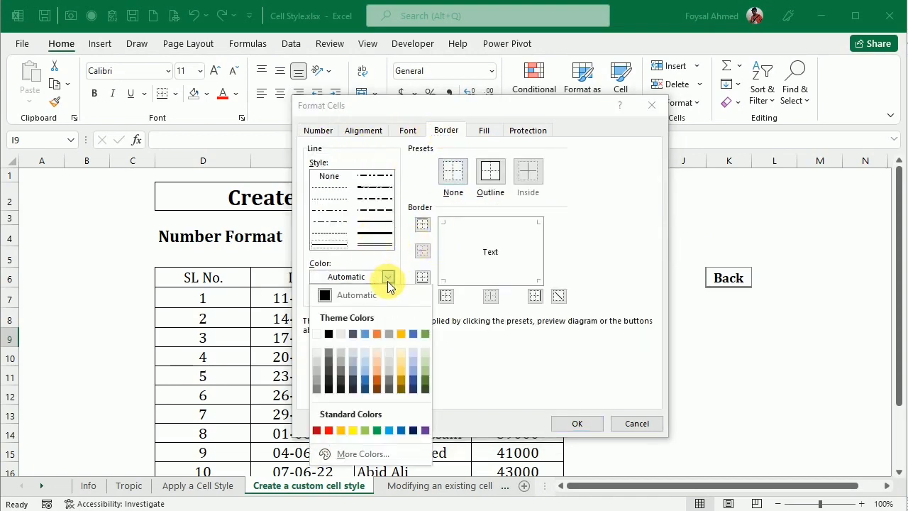
pyautogui.click(366, 383)
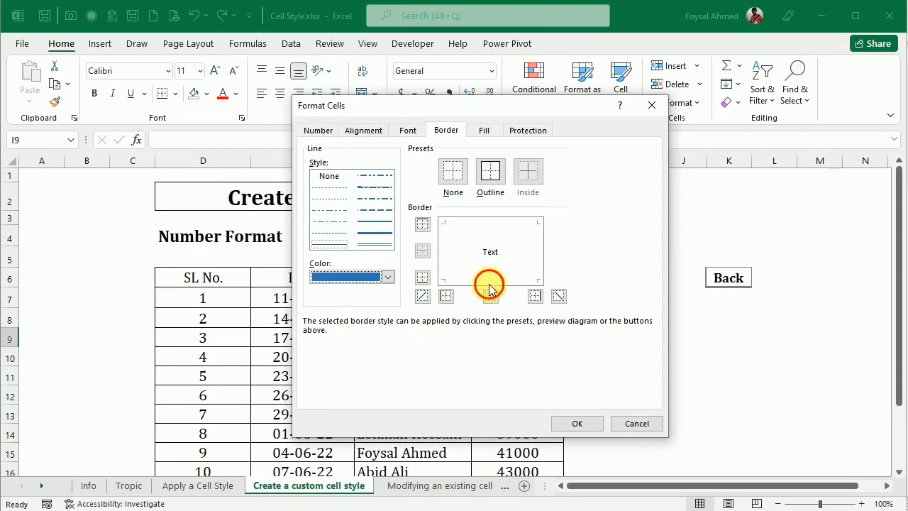
pyautogui.click(376, 233)
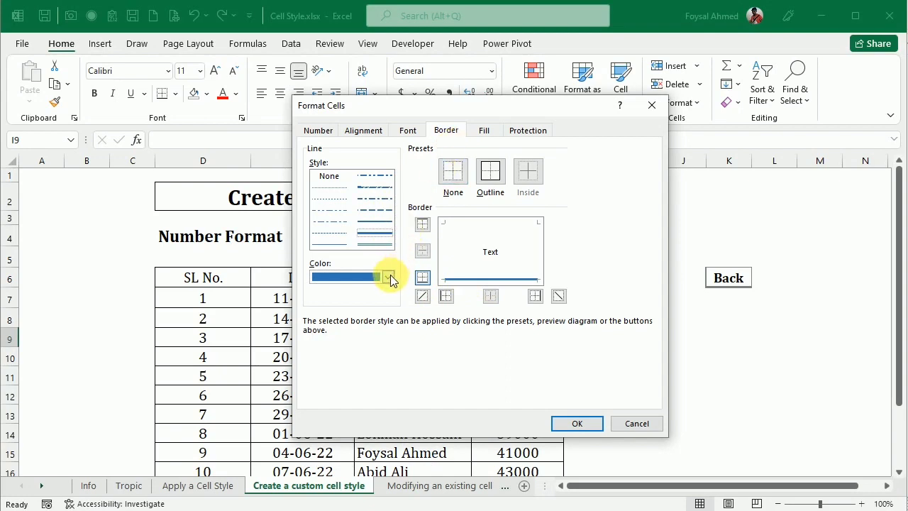
# Add a lighter blue left border to My Style 2 and save the style
pyautogui.click(387, 276)
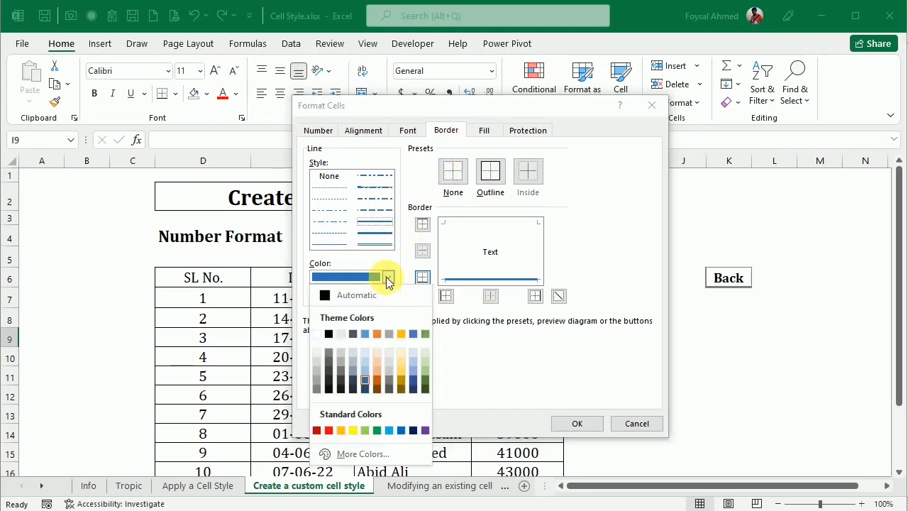
pyautogui.click(364, 367)
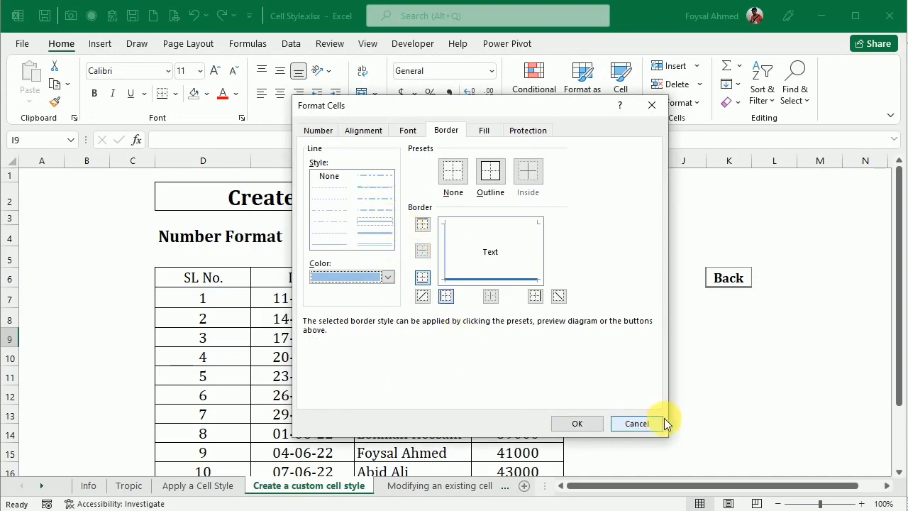
pyautogui.click(579, 424)
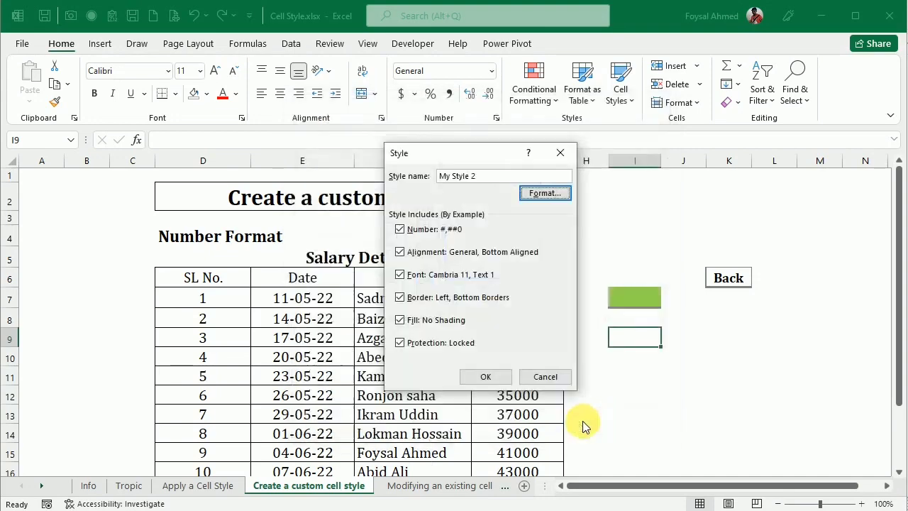
pyautogui.click(493, 377)
pyautogui.click(770, 404)
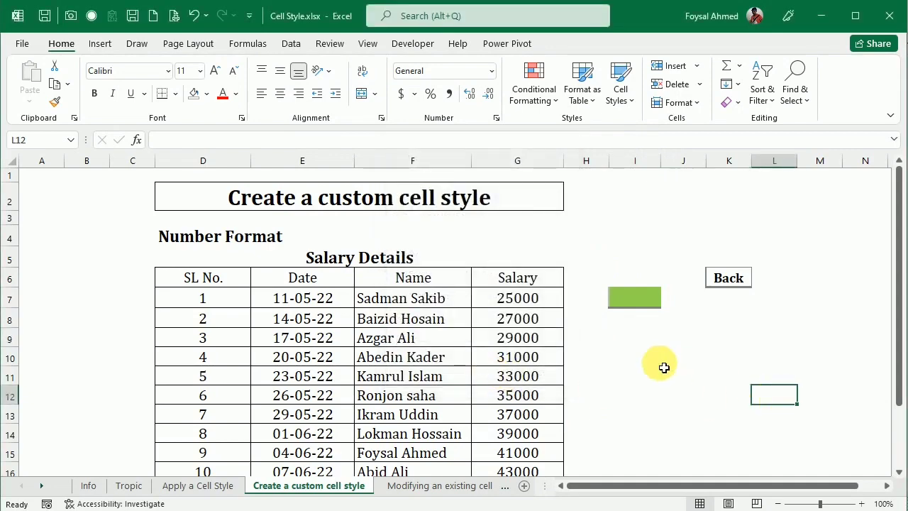
# Apply the custom style My Style 2 to cell I9
pyautogui.click(644, 338)
pyautogui.click(622, 80)
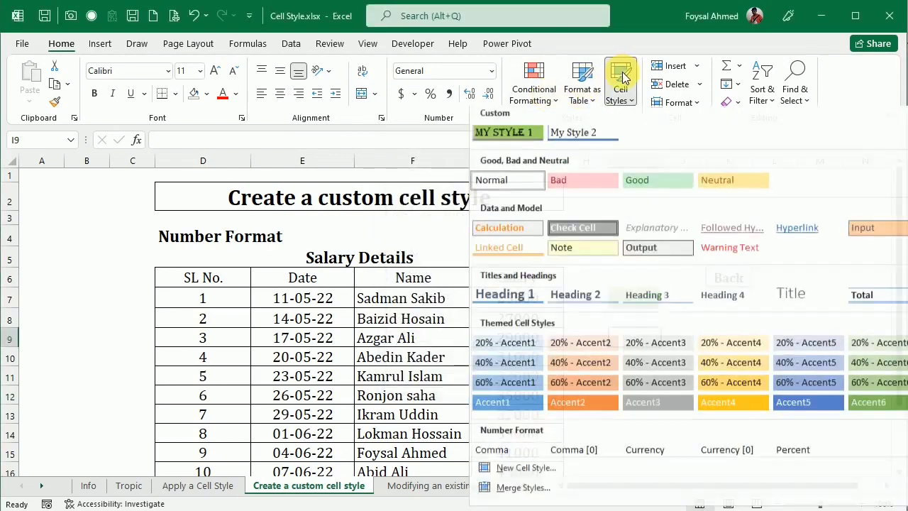
pyautogui.click(574, 132)
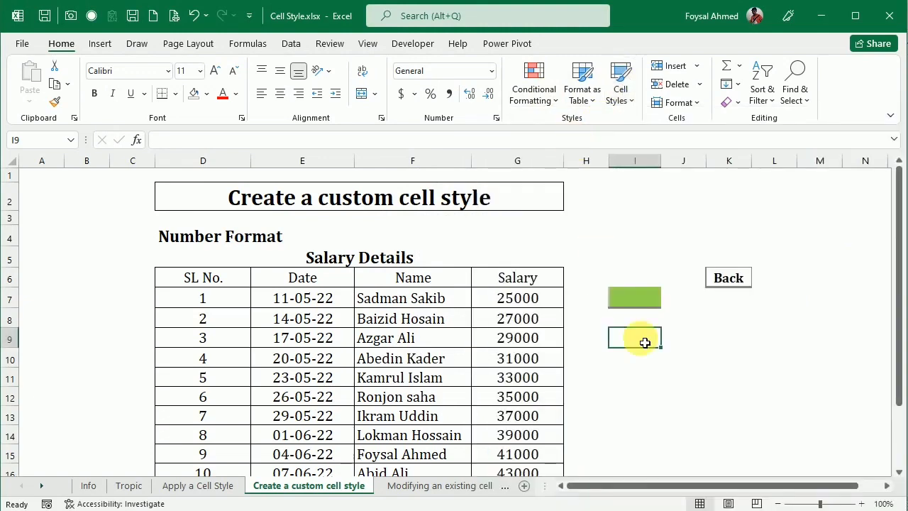
pyautogui.click(755, 429)
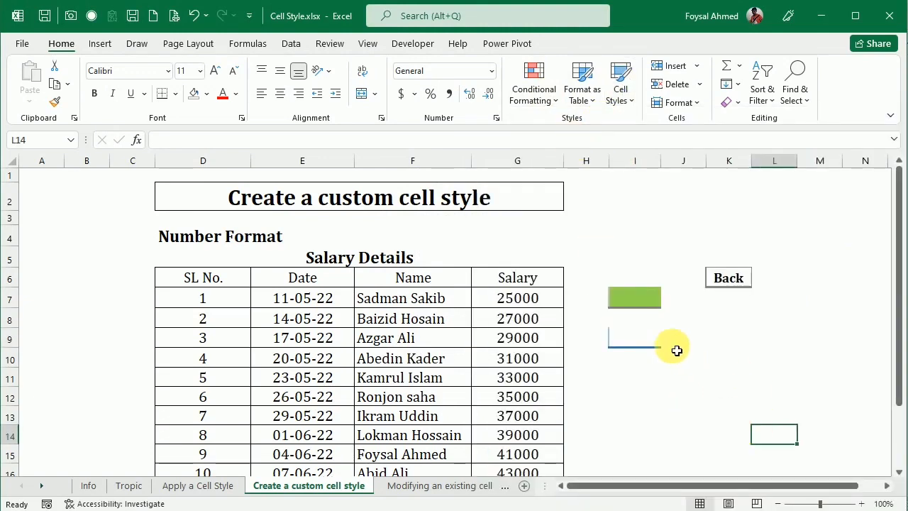
pyautogui.click(651, 339)
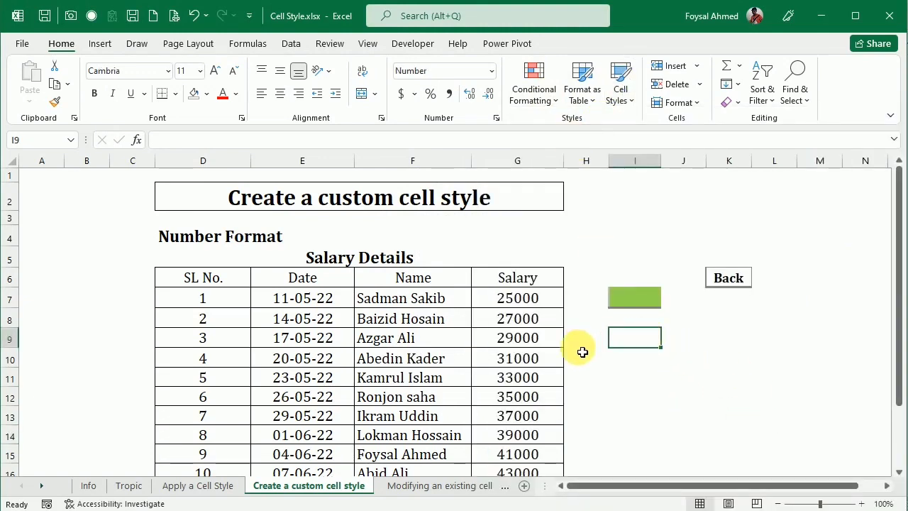
pyautogui.click(615, 447)
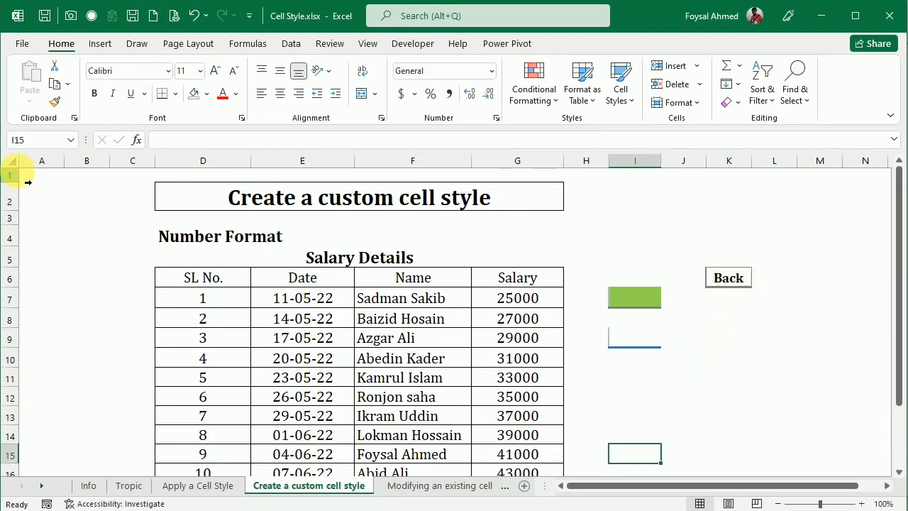
# Fill the entire "Create a custom cell style" sheet with a light orange color
pyautogui.click(18, 162)
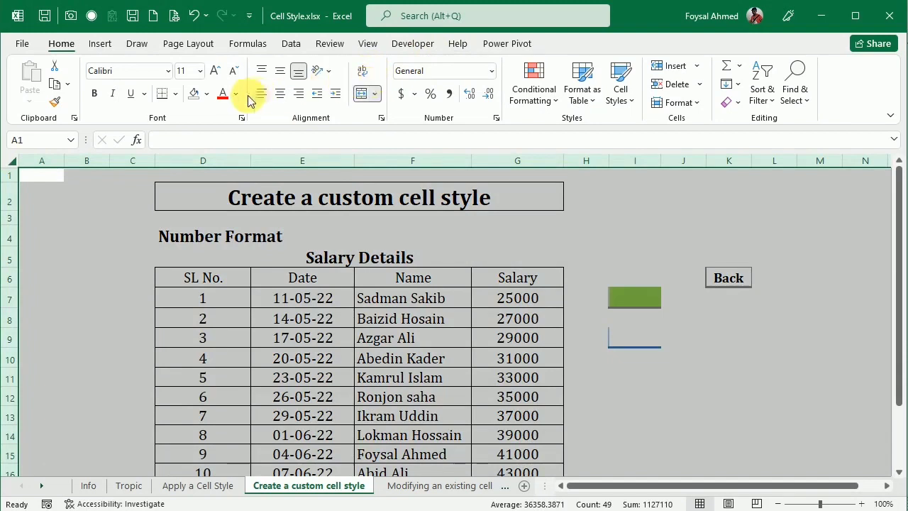
pyautogui.click(208, 95)
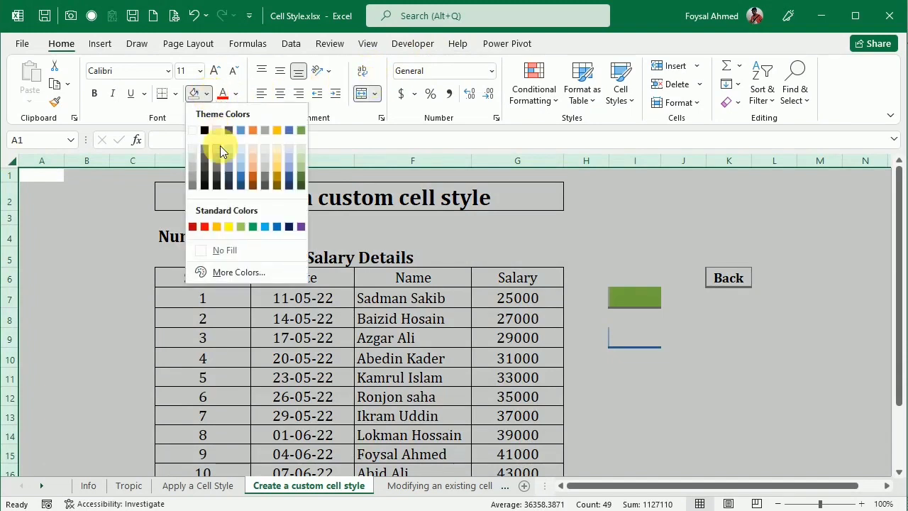
pyautogui.click(253, 160)
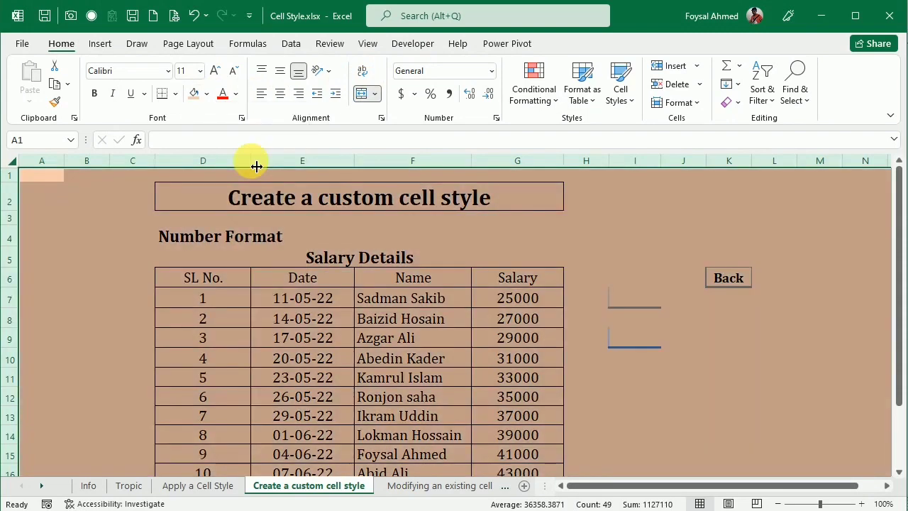
pyautogui.click(712, 384)
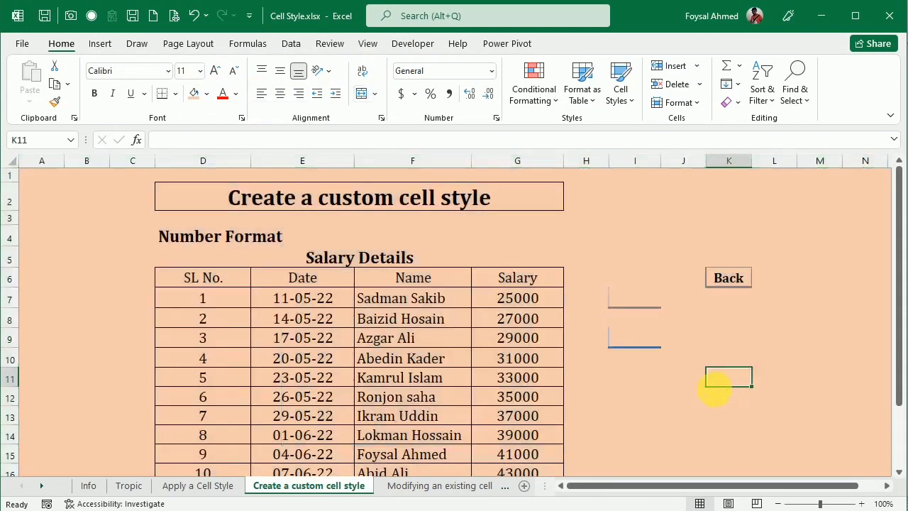
# Remove the orange fill from the two styled cells, I9 and I7
pyautogui.click(647, 336)
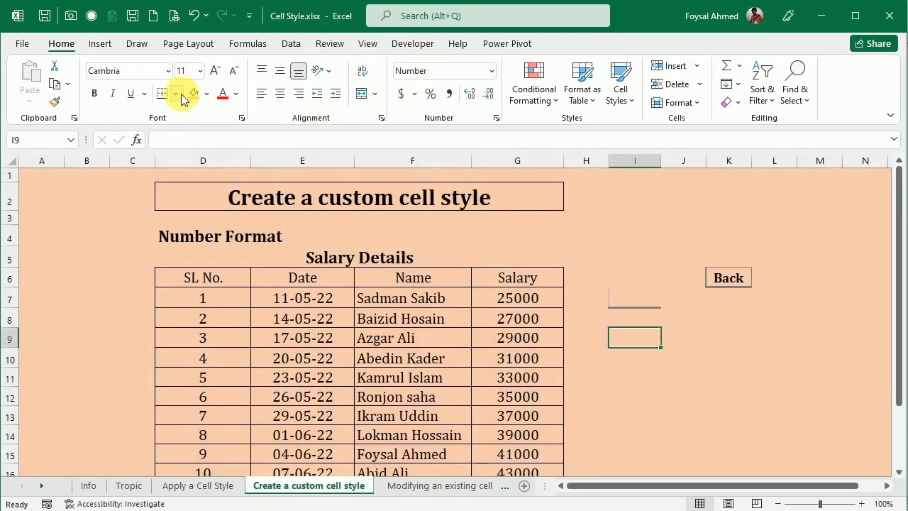
pyautogui.click(206, 93)
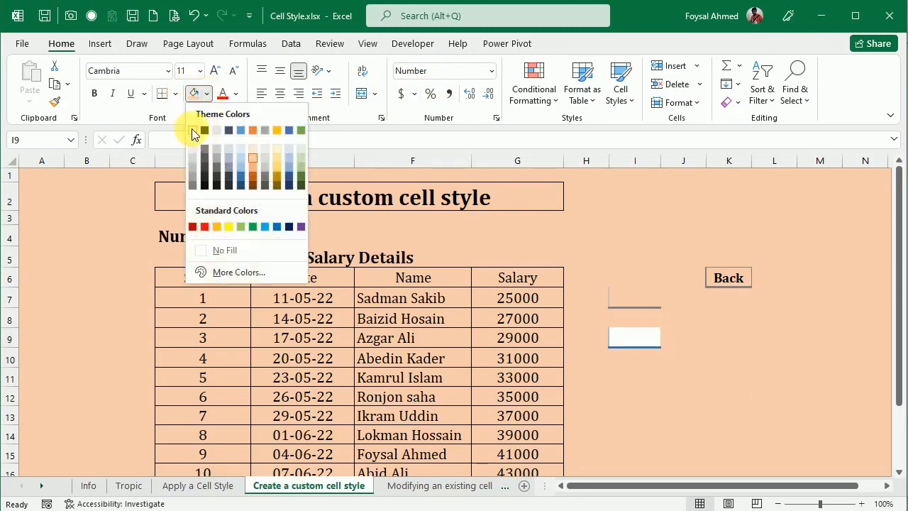
pyautogui.click(205, 251)
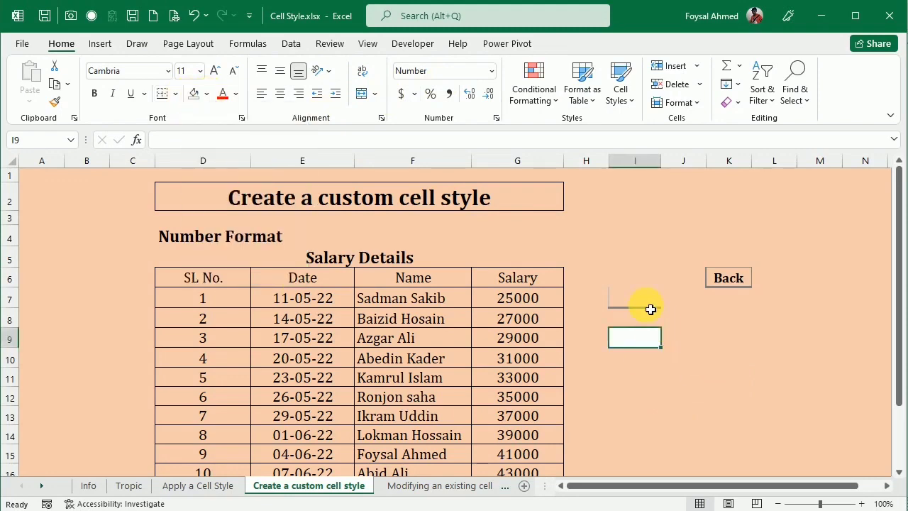
pyautogui.click(624, 298)
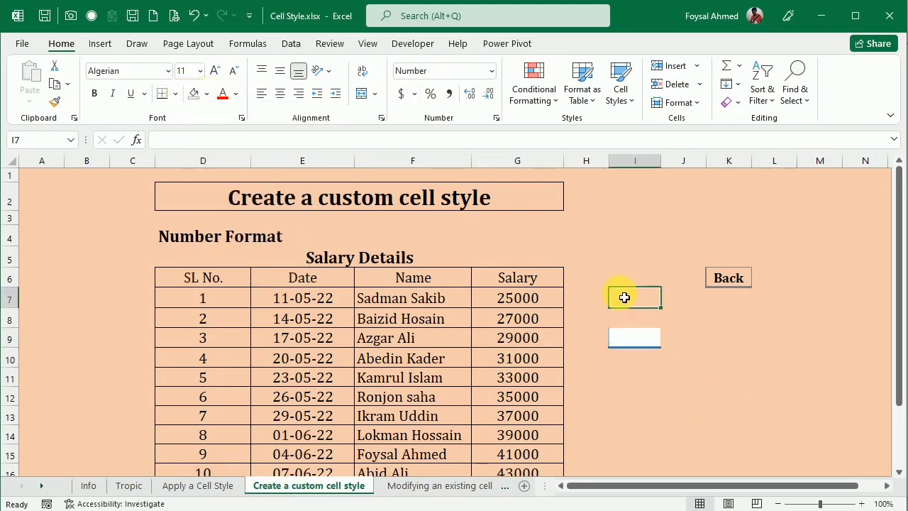
pyautogui.click(194, 95)
pyautogui.click(720, 388)
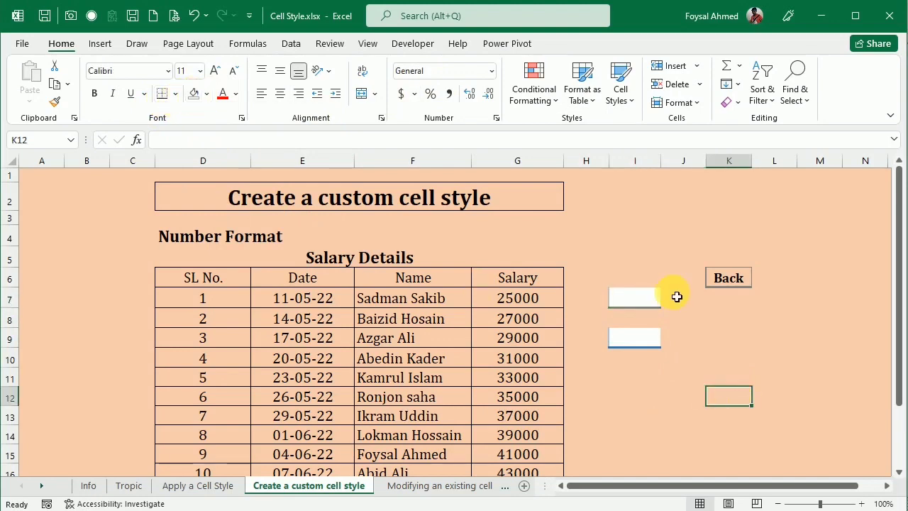
# Enter "Date" in cell I7 and widen column I slightly
pyautogui.click(636, 304)
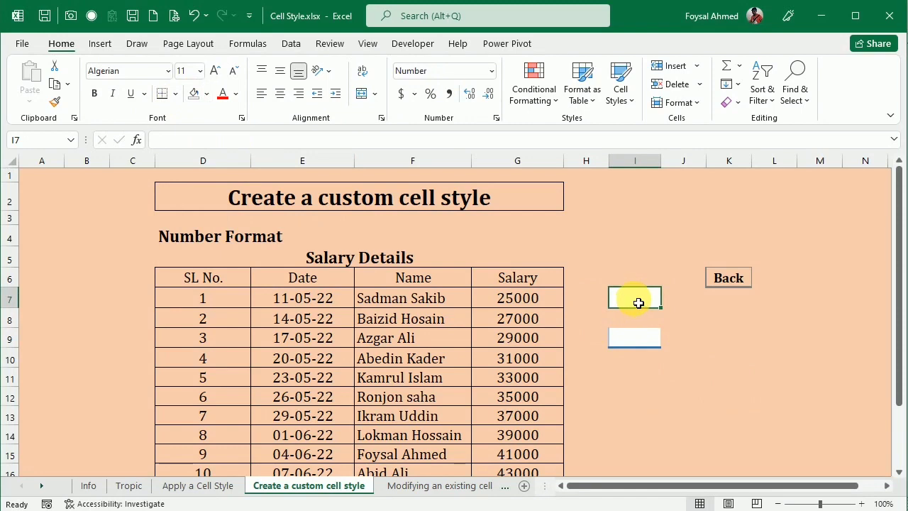
pyautogui.write('S')
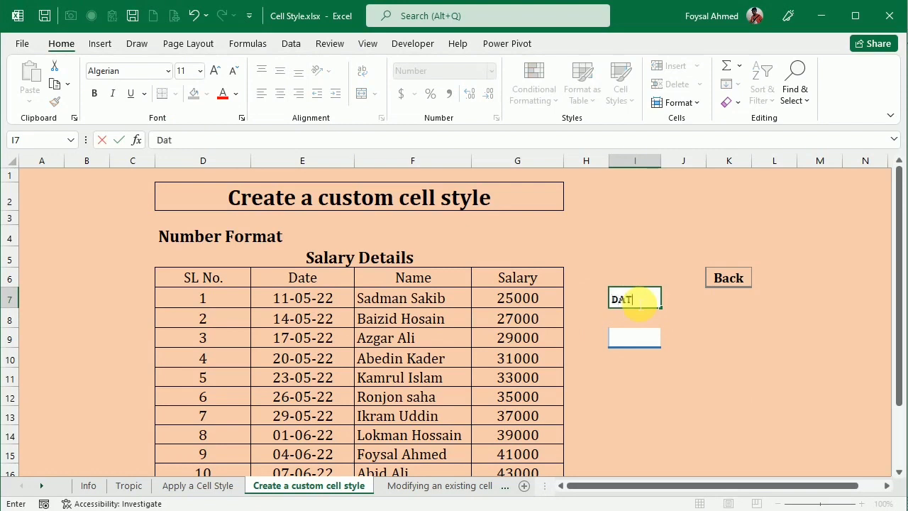
pyautogui.press('Return')
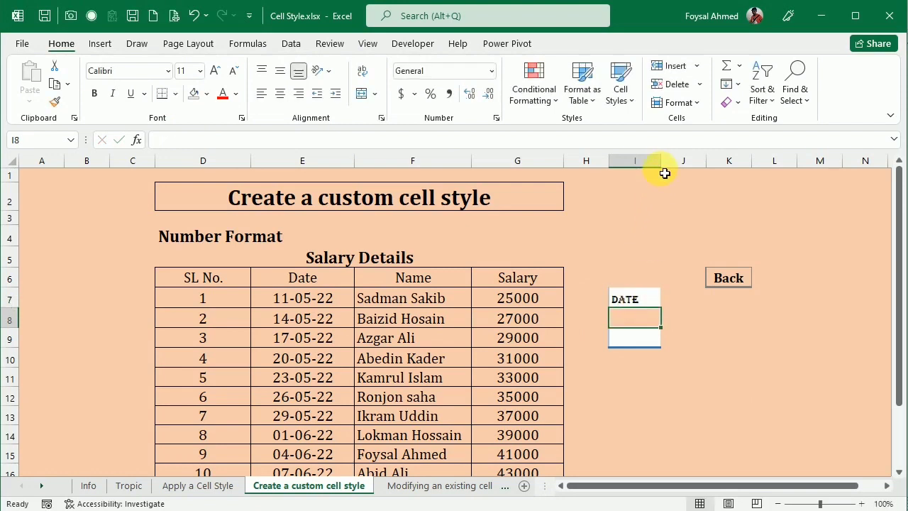
pyautogui.moveTo(665, 173); pyautogui.dragTo(687, 164)
# Center the text in cell I7 both horizontally and vertically
pyautogui.click(648, 300)
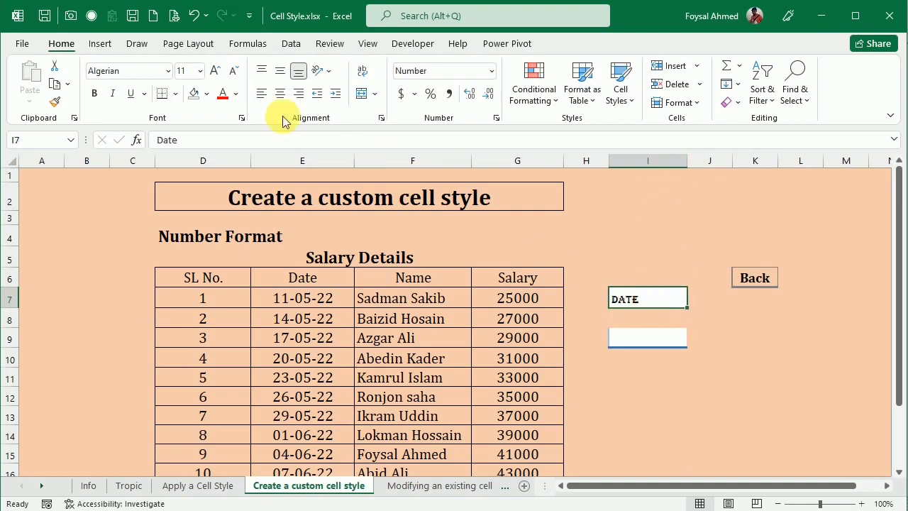
pyautogui.click(280, 94)
pyautogui.click(281, 68)
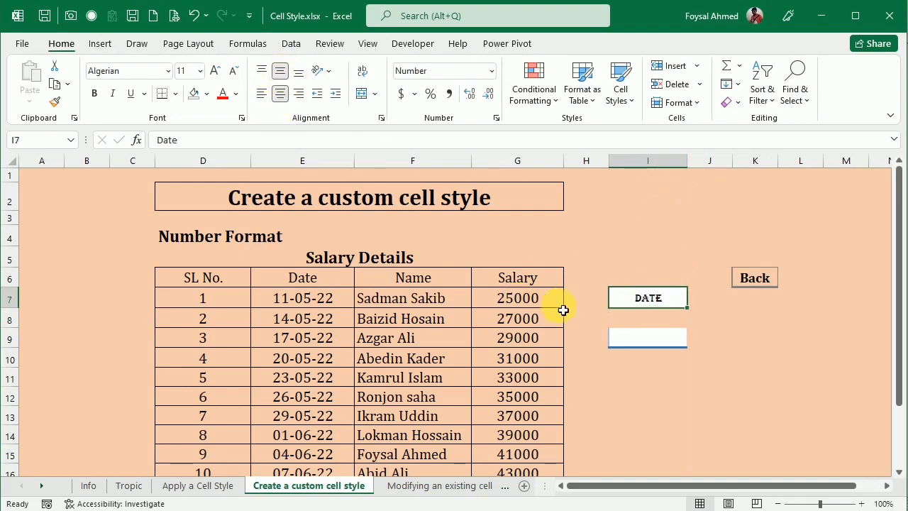
pyautogui.click(665, 337)
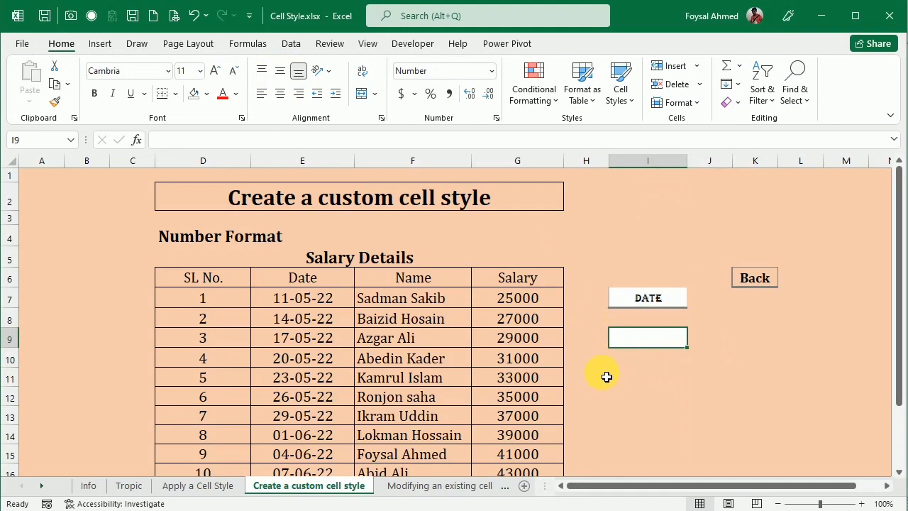
pyautogui.click(695, 376)
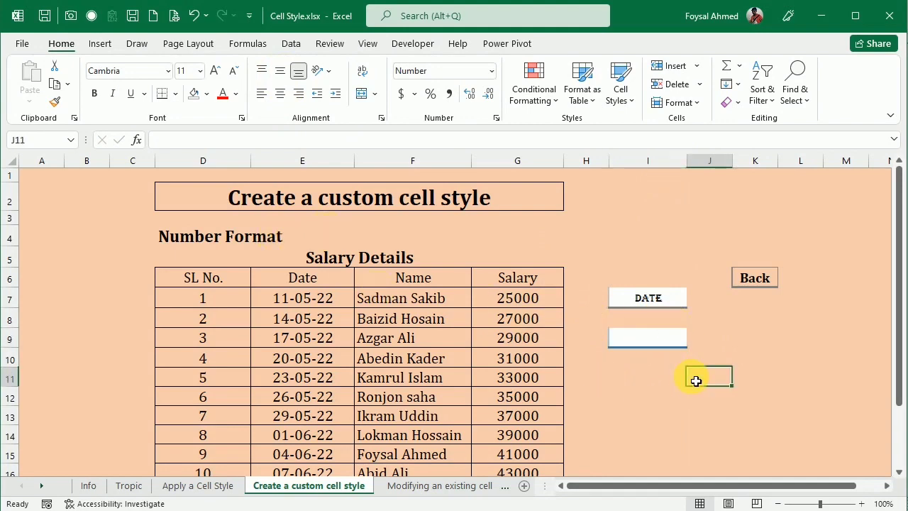
# Go back to the topic list, open the "Modifying an existing cell style" sheet and select the Salary column G6:G17
pyautogui.click(761, 284)
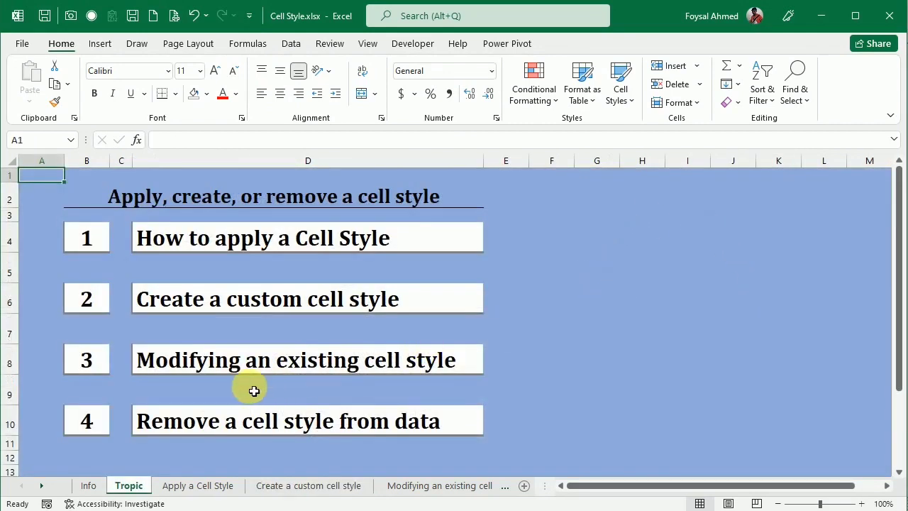
pyautogui.click(374, 362)
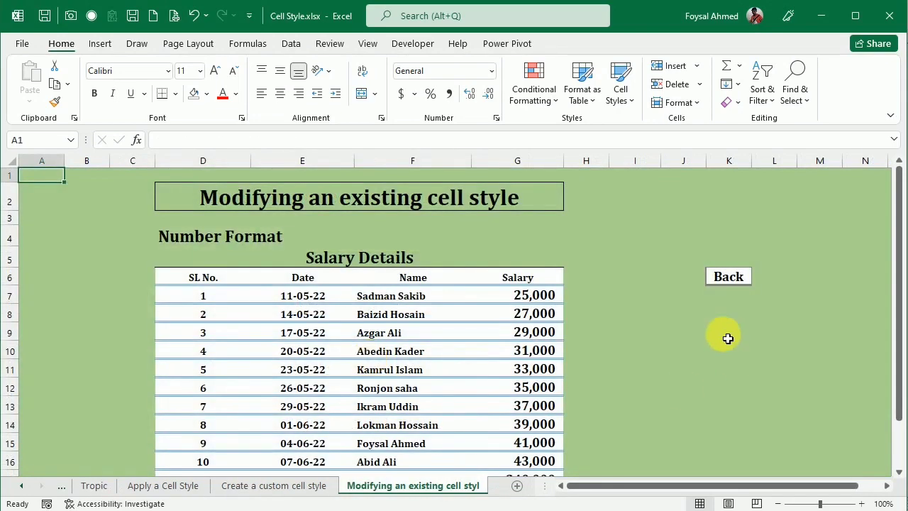
pyautogui.click(648, 349)
pyautogui.scroll(-1, 536, 352)
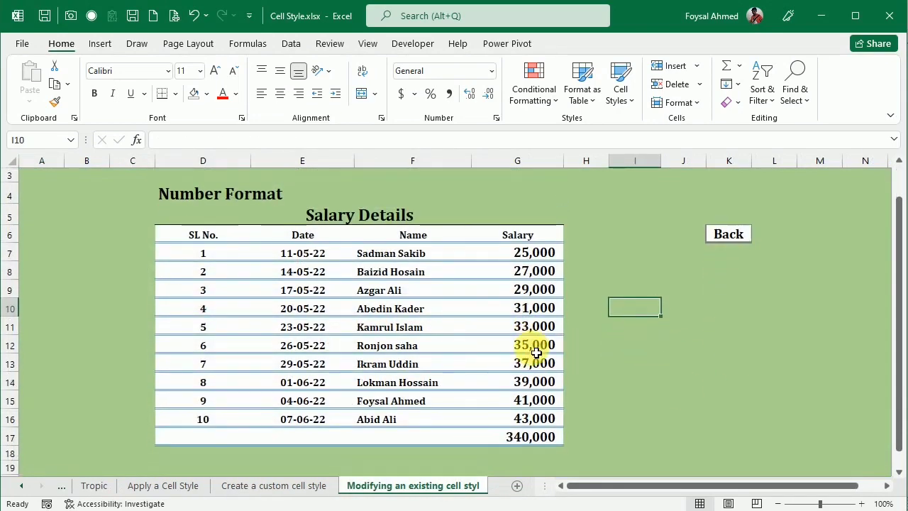
pyautogui.moveTo(544, 241); pyautogui.dragTo(544, 435)
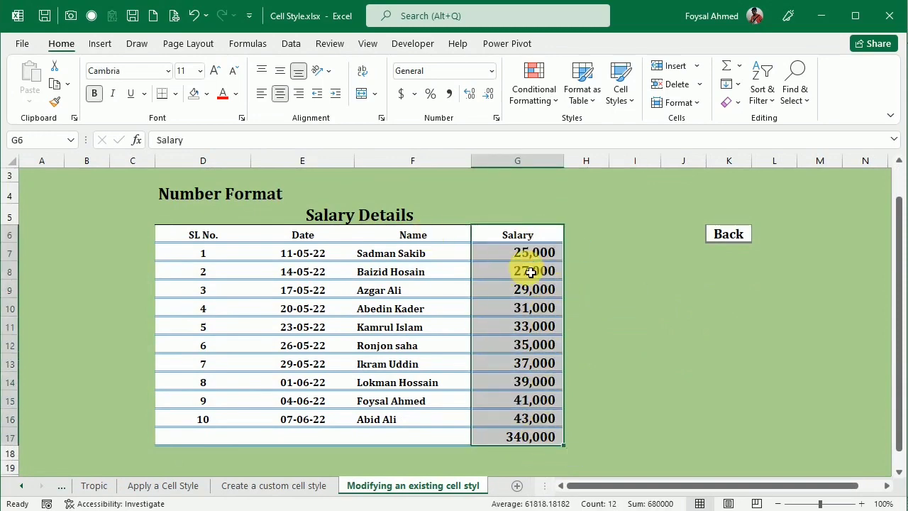
# Copy the formatting of cell I7 on the "Create a custom cell style" sheet onto Salary range G6:G17 of the modifying sheet with Format Painter
pyautogui.click(289, 486)
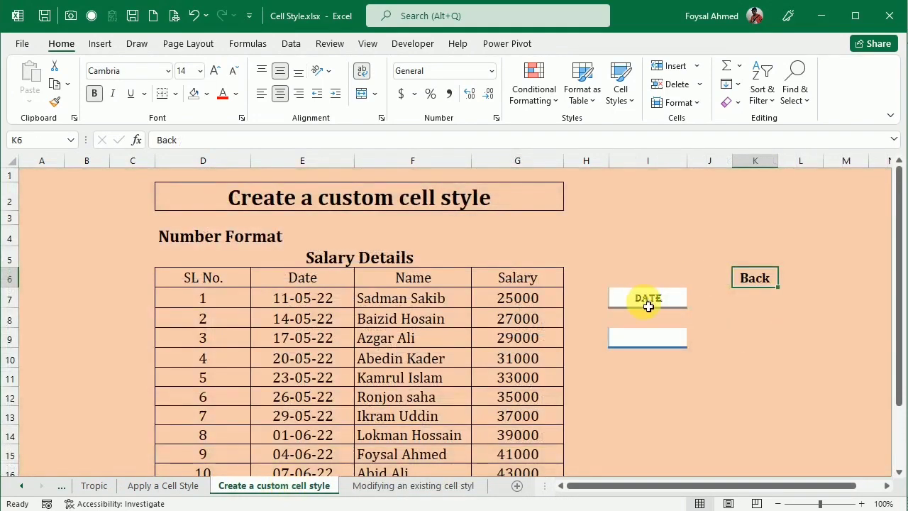
pyautogui.click(669, 298)
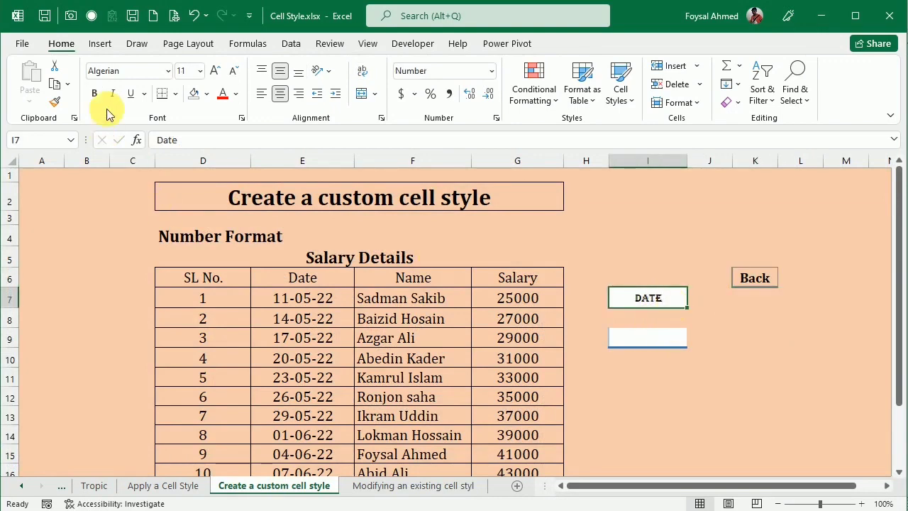
pyautogui.click(56, 101)
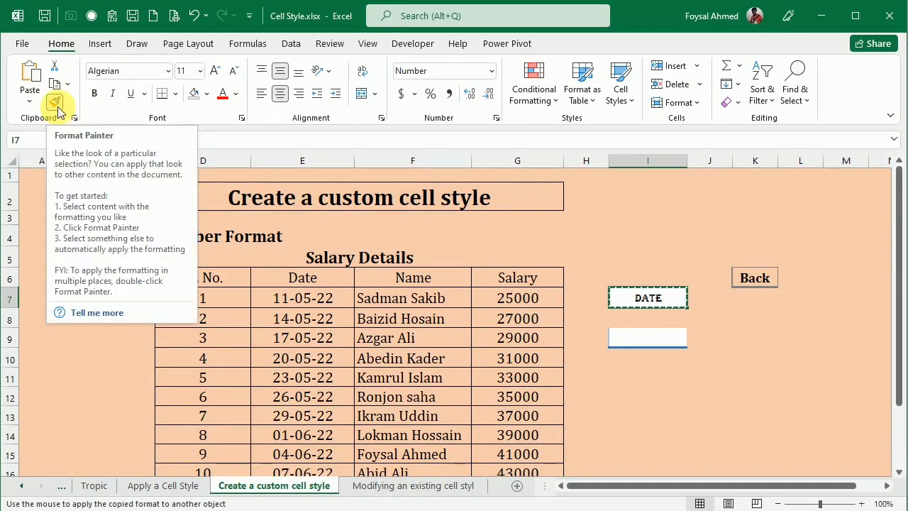
pyautogui.click(385, 486)
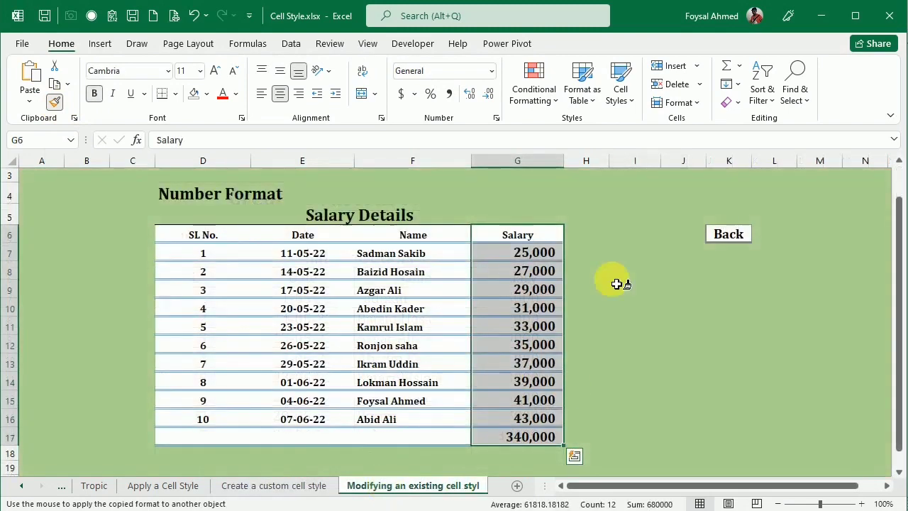
pyautogui.moveTo(551, 234)
pyautogui.mouseDown()
pyautogui.moveTo(546, 433)
pyautogui.moveTo(543, 427)
pyautogui.mouseUp()
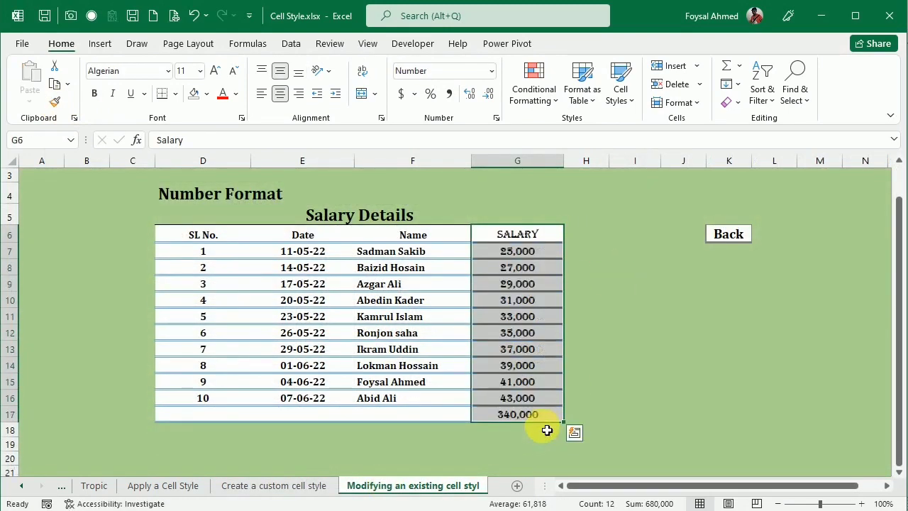
pyautogui.click(638, 364)
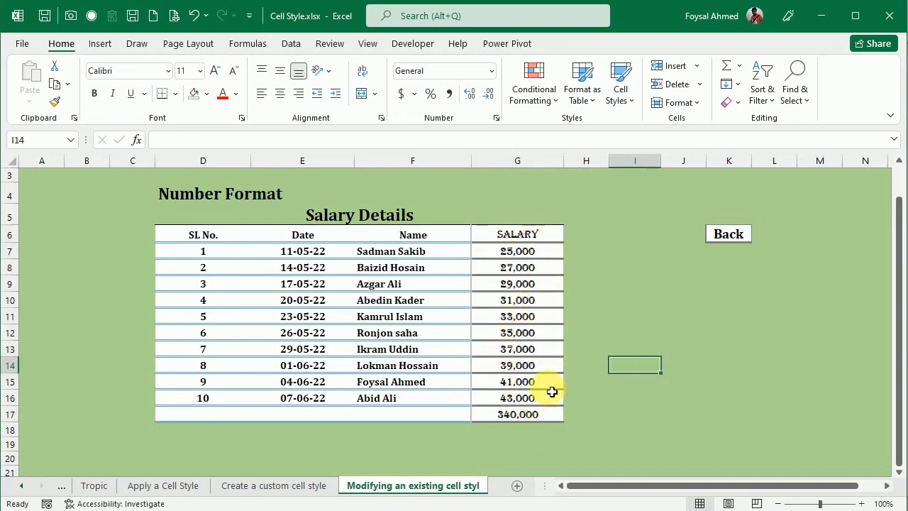
# Apply the custom cell style My Style 1 to the Name column F6:F17
pyautogui.moveTo(415, 229); pyautogui.dragTo(411, 418)
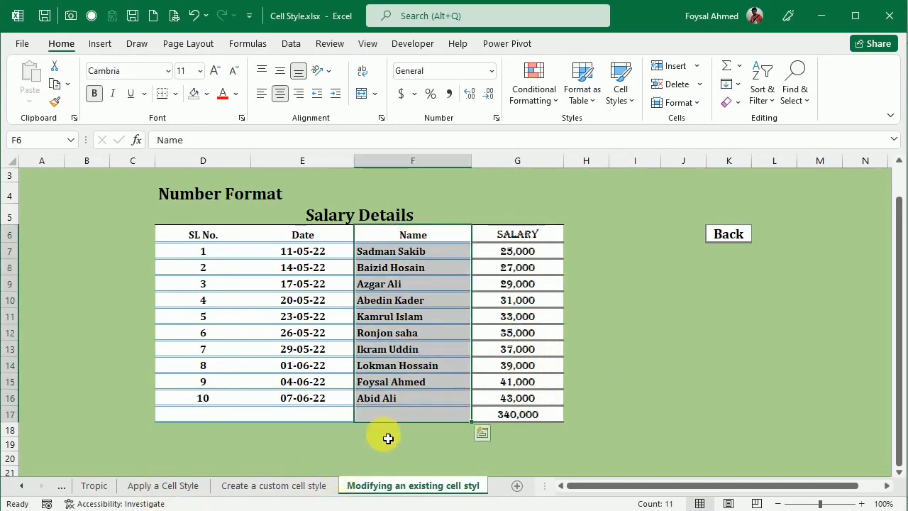
pyautogui.click(625, 78)
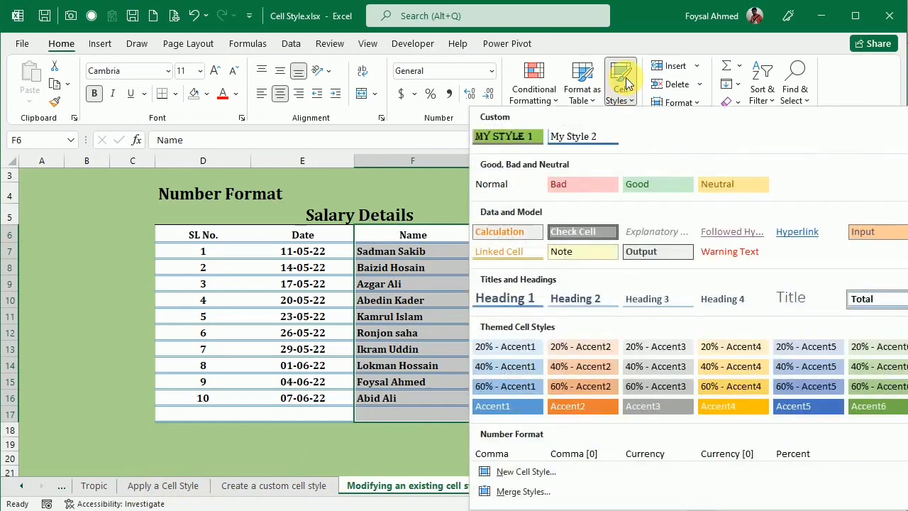
pyautogui.click(507, 139)
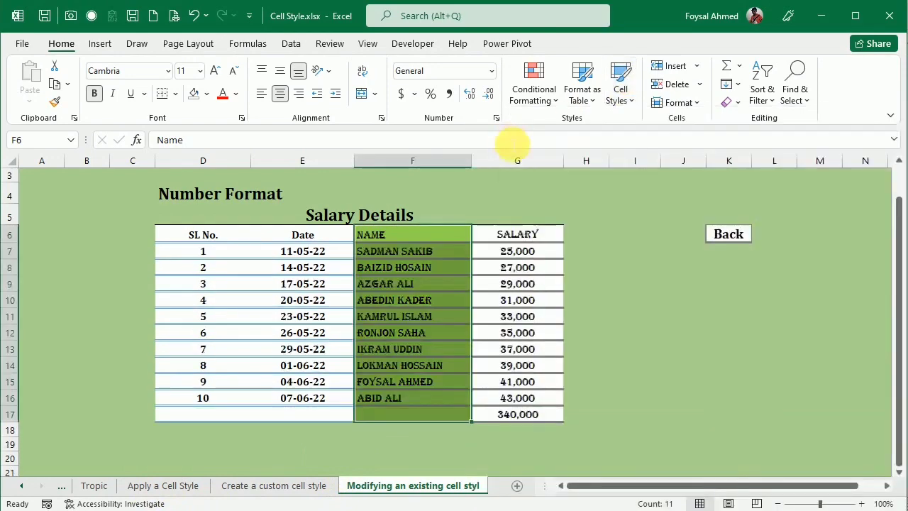
pyautogui.click(637, 388)
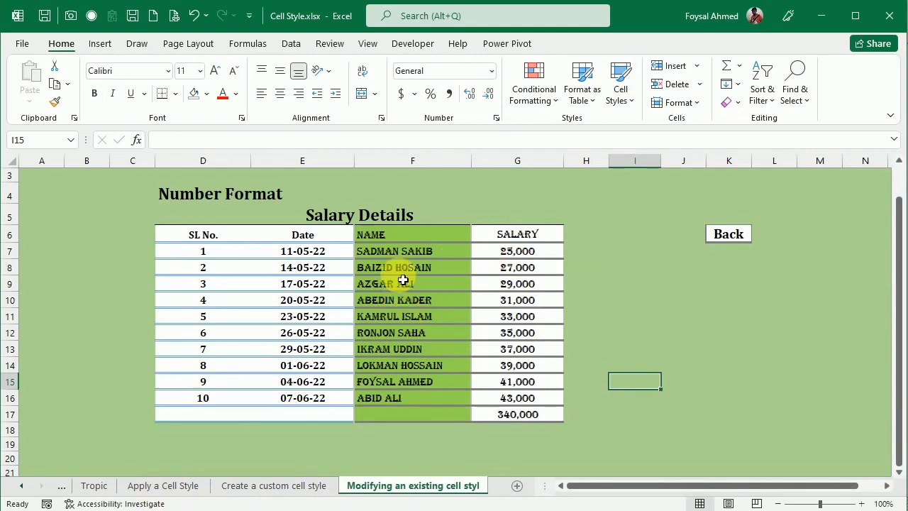
# Check the topic list and return to the "Modifying an existing cell style" sheet
pyautogui.scroll(1, 387, 312)
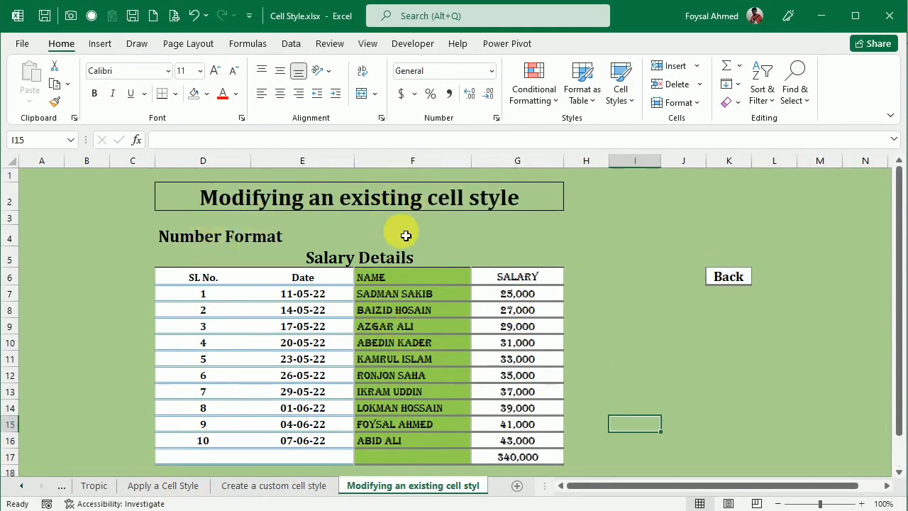
pyautogui.click(740, 277)
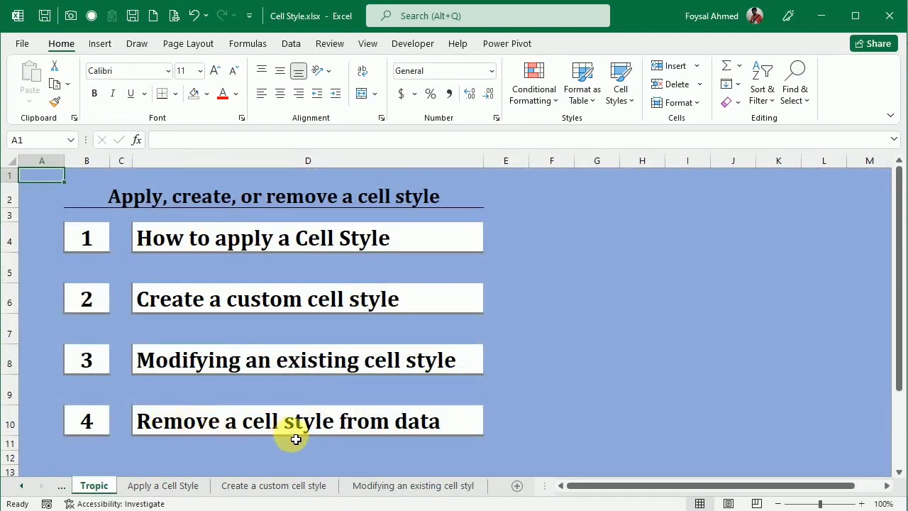
pyautogui.click(415, 487)
pyautogui.click(600, 342)
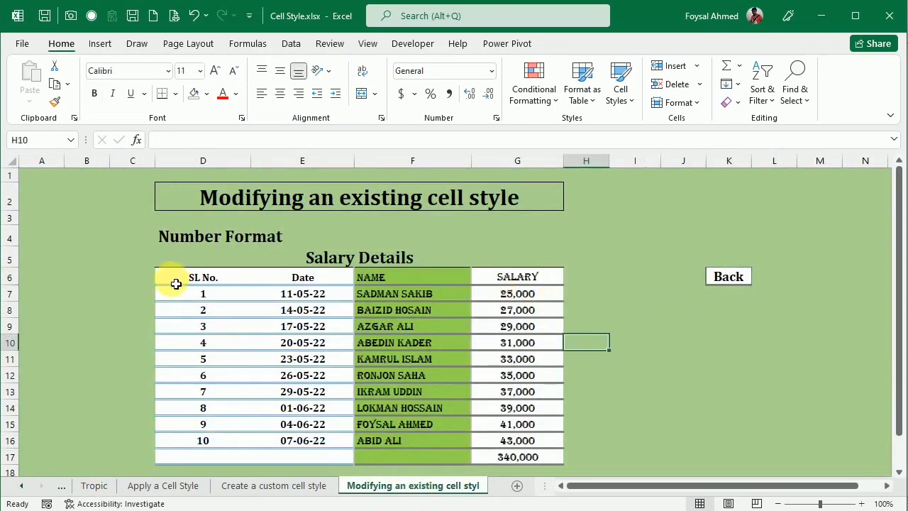
# Try the Normal cell style on the whole salary table D6:G17 and undo it
pyautogui.moveTo(175, 283); pyautogui.dragTo(560, 460)
pyautogui.click(622, 71)
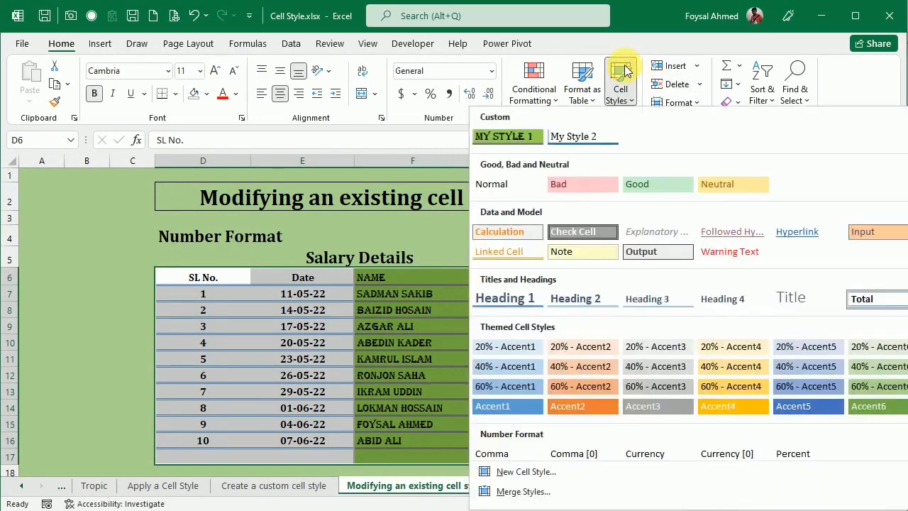
pyautogui.click(495, 186)
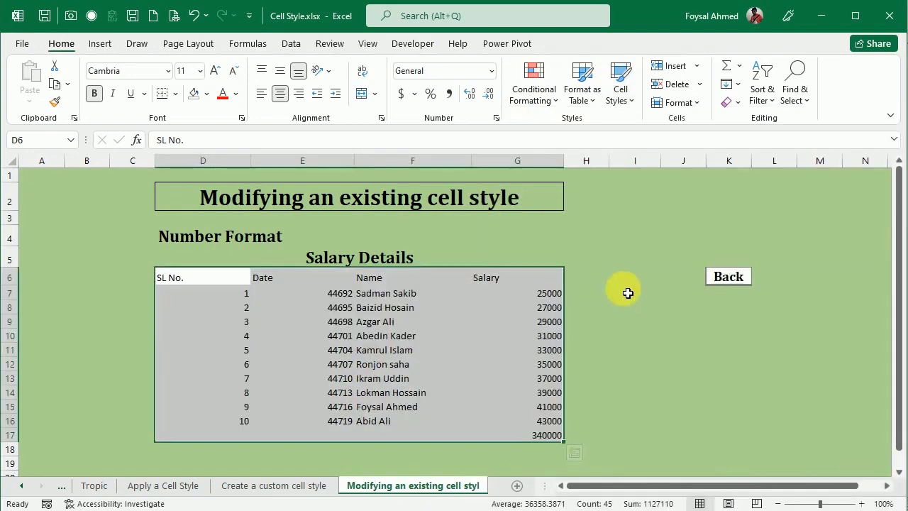
pyautogui.hotkey('ctrl', 'z')
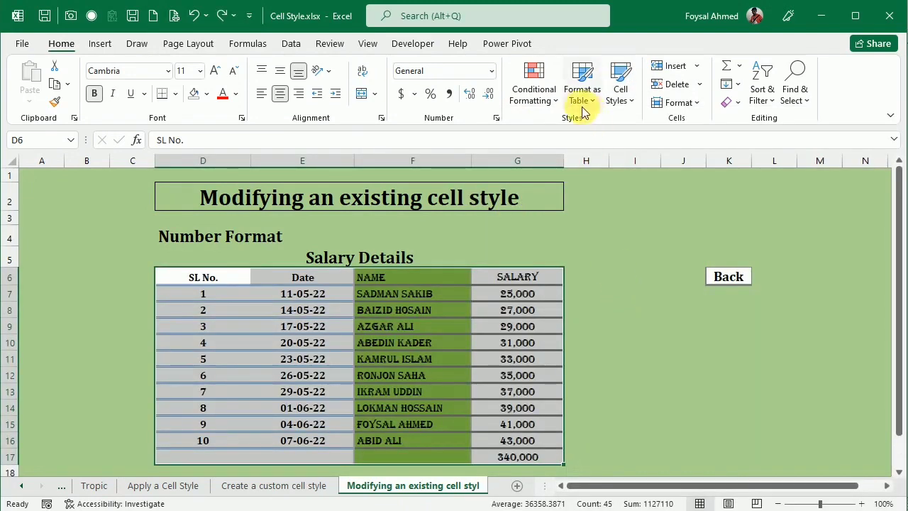
# Open My Style 2 for modification, view its format settings and close the dialogs without changes
pyautogui.click(622, 84)
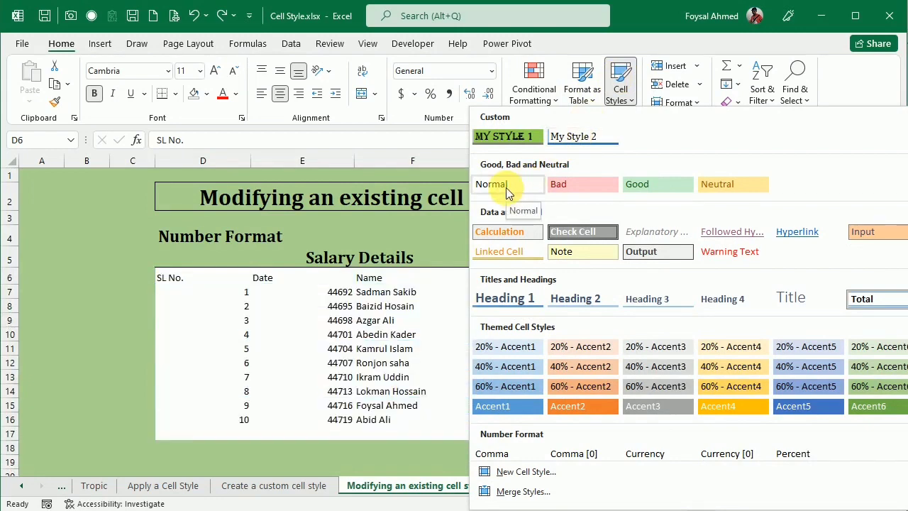
pyautogui.rightClick(573, 137)
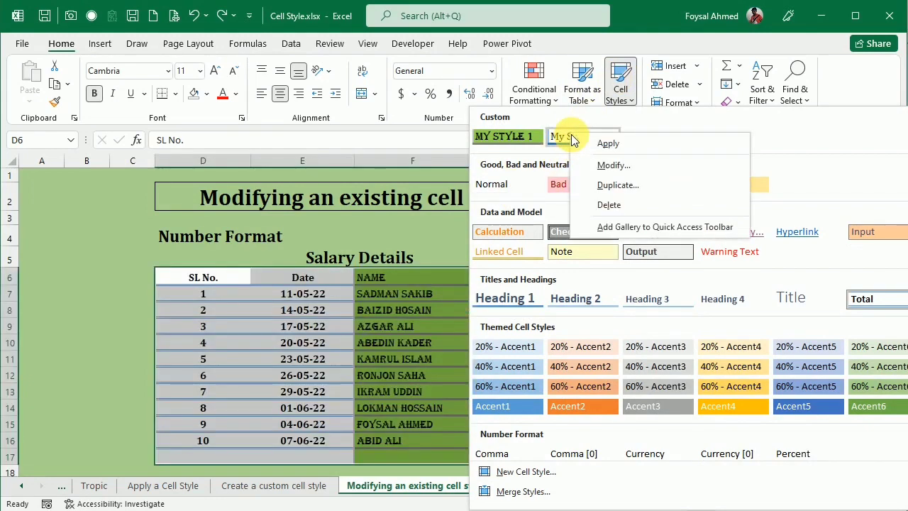
pyautogui.click(615, 166)
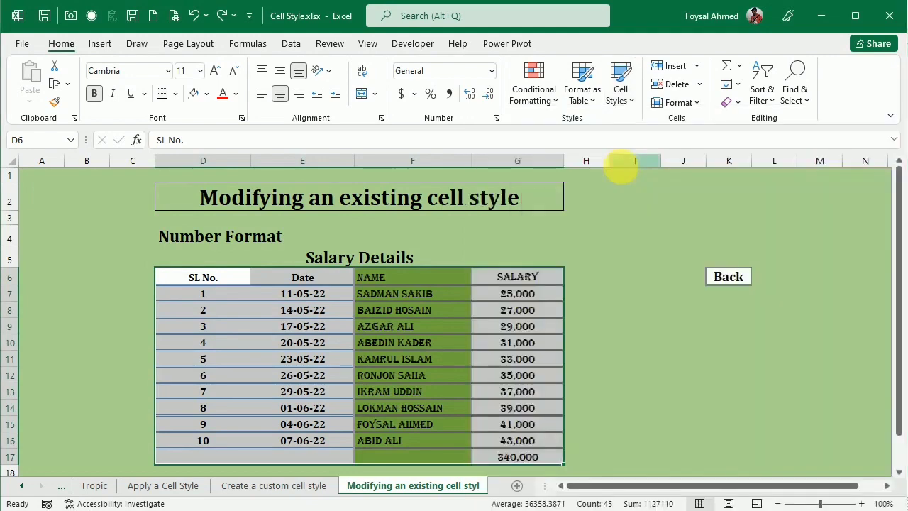
pyautogui.click(535, 192)
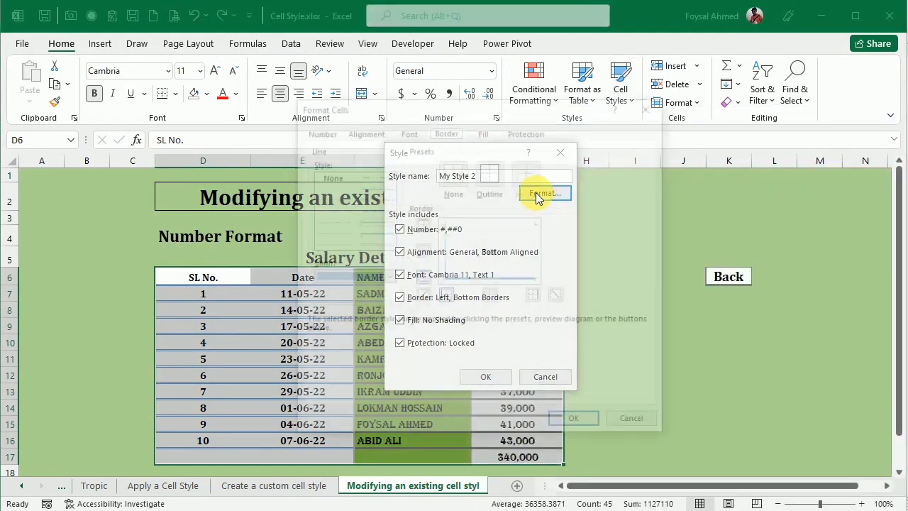
pyautogui.click(646, 108)
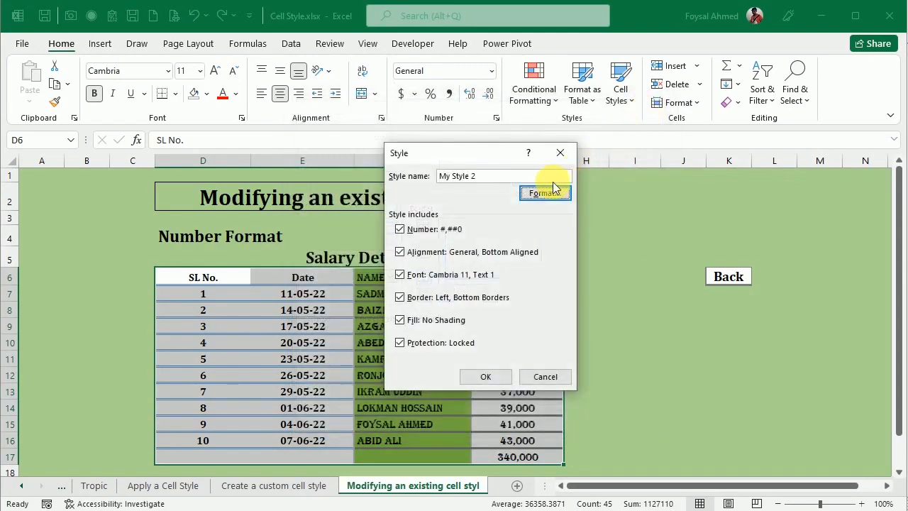
pyautogui.click(559, 155)
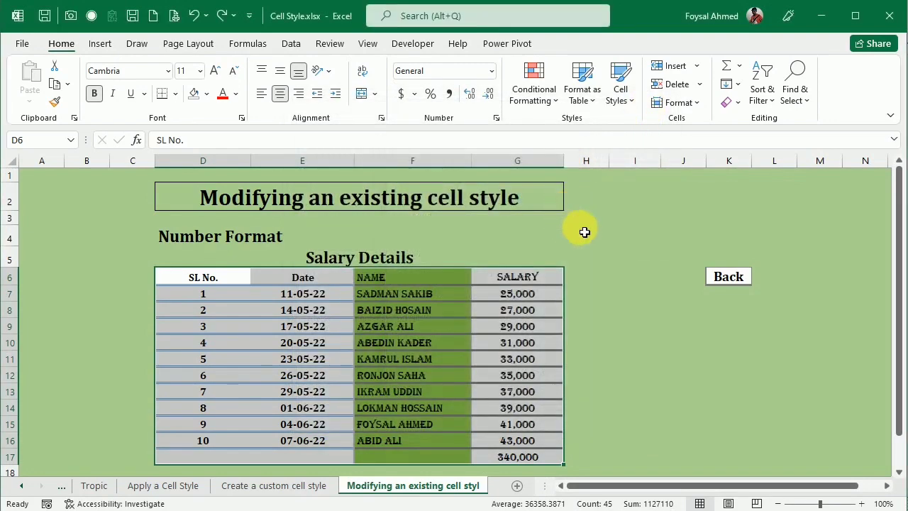
# Delete the custom cell style My Style 2 from the workbook
pyautogui.click(621, 93)
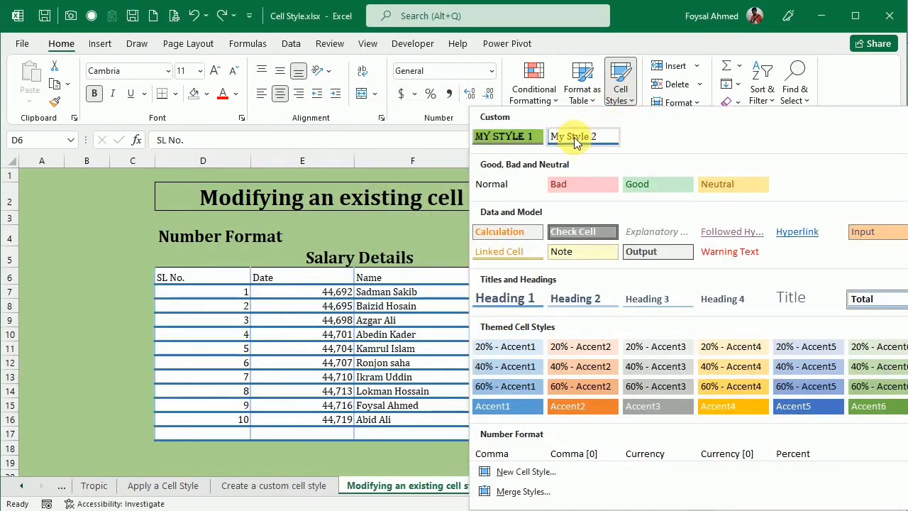
pyautogui.rightClick(574, 139)
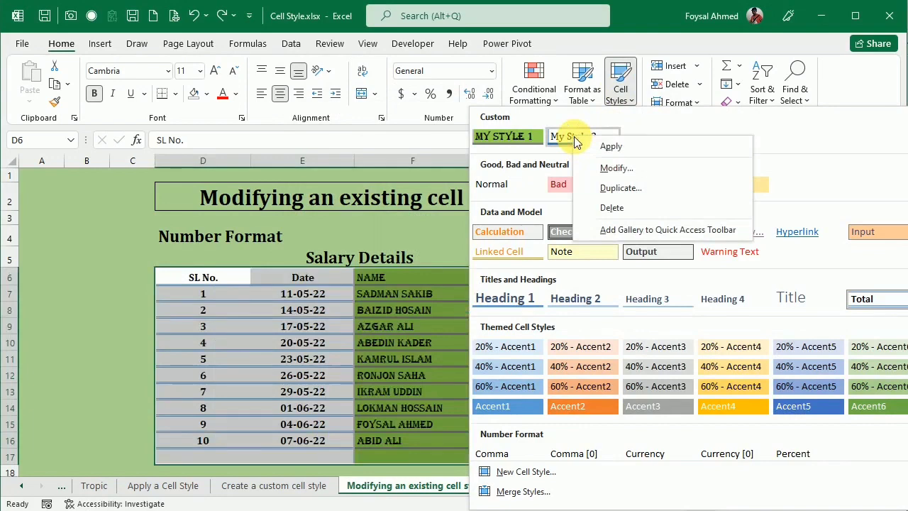
pyautogui.click(619, 208)
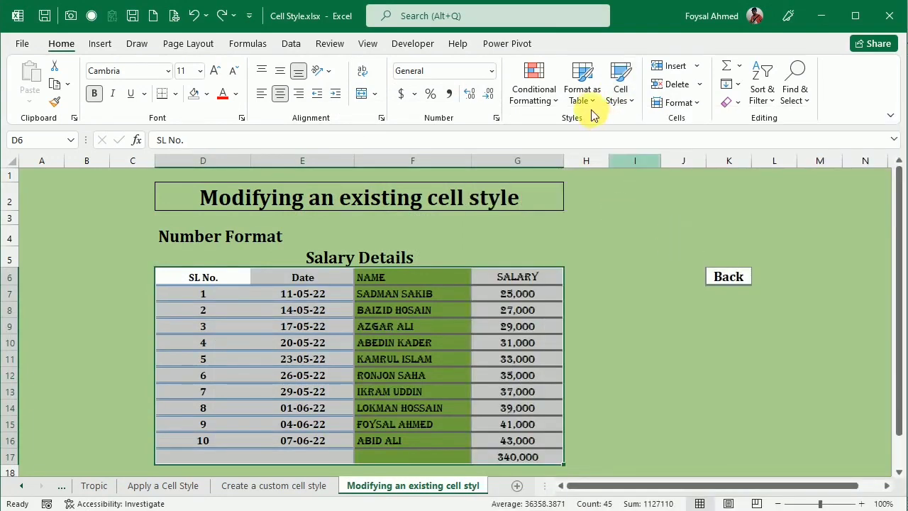
pyautogui.rightClick(622, 76)
pyautogui.click(608, 219)
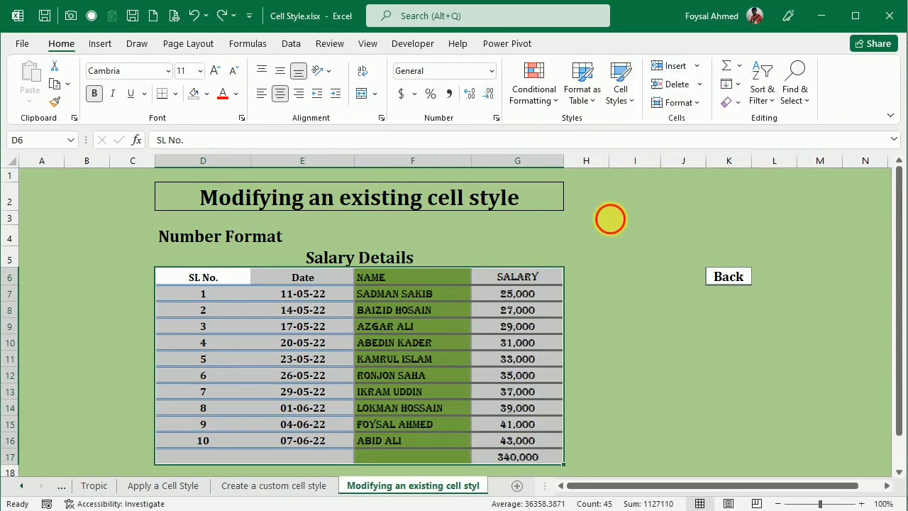
# Delete the custom cell style My Style 1 from the workbook
pyautogui.click(615, 91)
pyautogui.rightClick(523, 136)
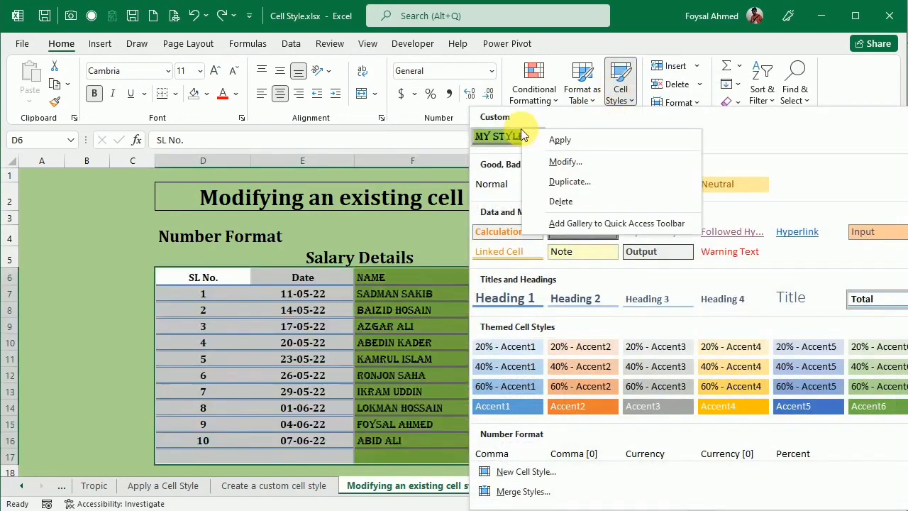
pyautogui.click(560, 207)
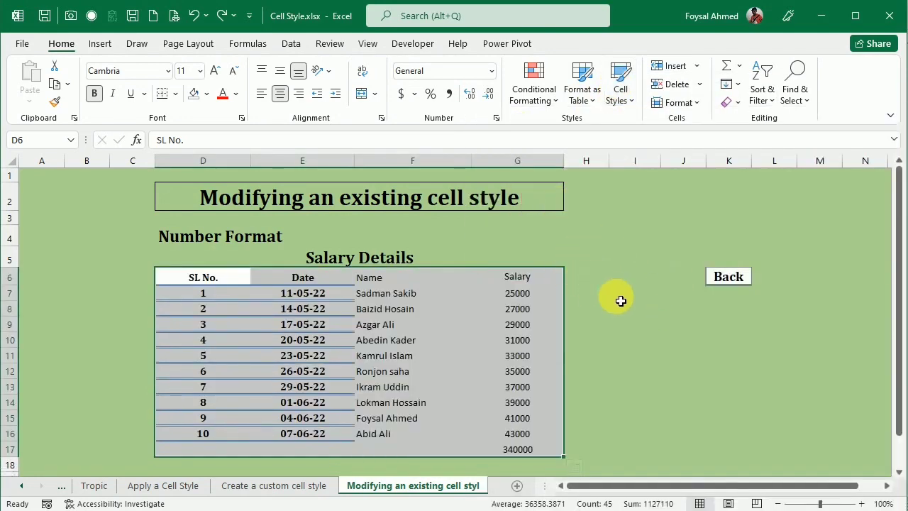
pyautogui.click(621, 295)
# Set the font of the salary table D6:G17 to Cambria
pyautogui.moveTo(198, 278); pyautogui.dragTo(543, 456)
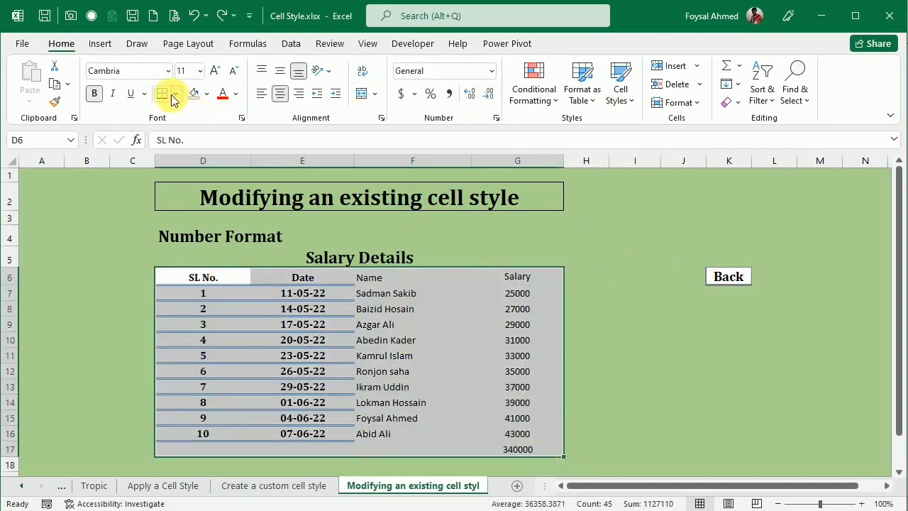
pyautogui.click(157, 72)
pyautogui.press('Return')
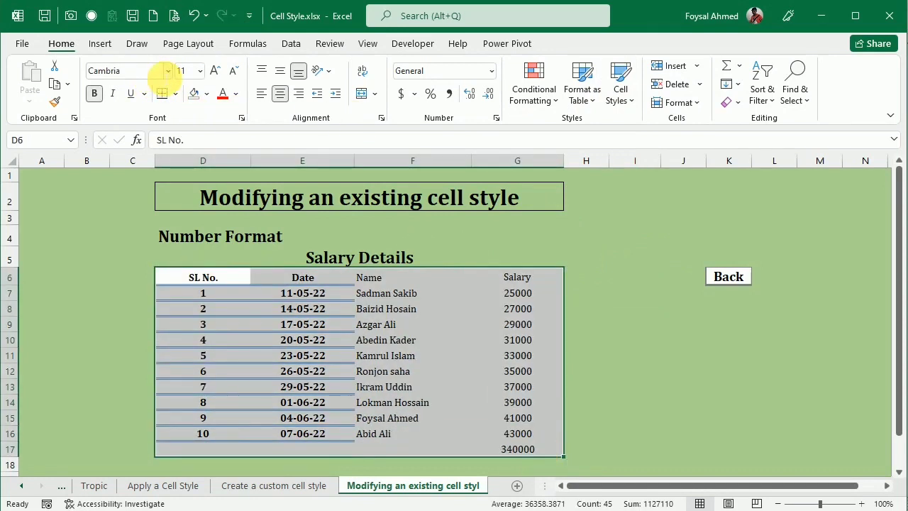
# Apply All Borders to the salary table D6:G17 and go back to the topic list
pyautogui.click(177, 99)
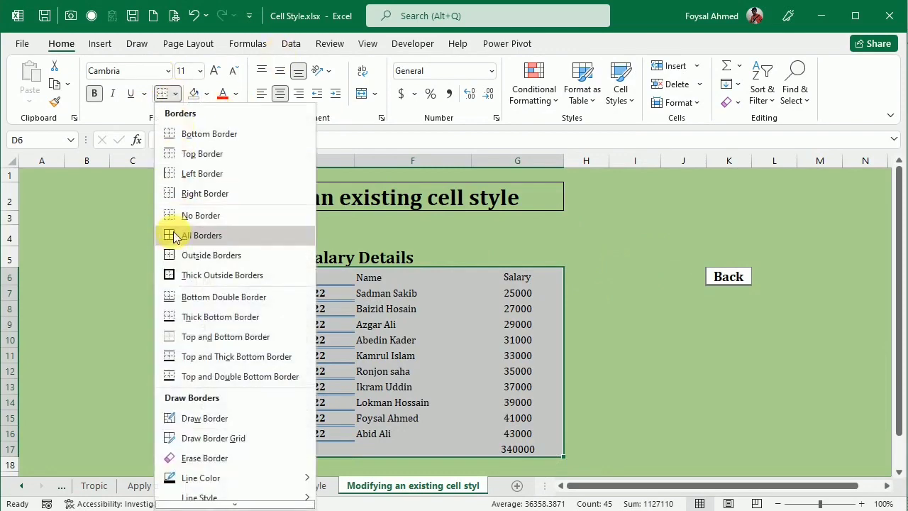
pyautogui.click(171, 235)
pyautogui.click(647, 364)
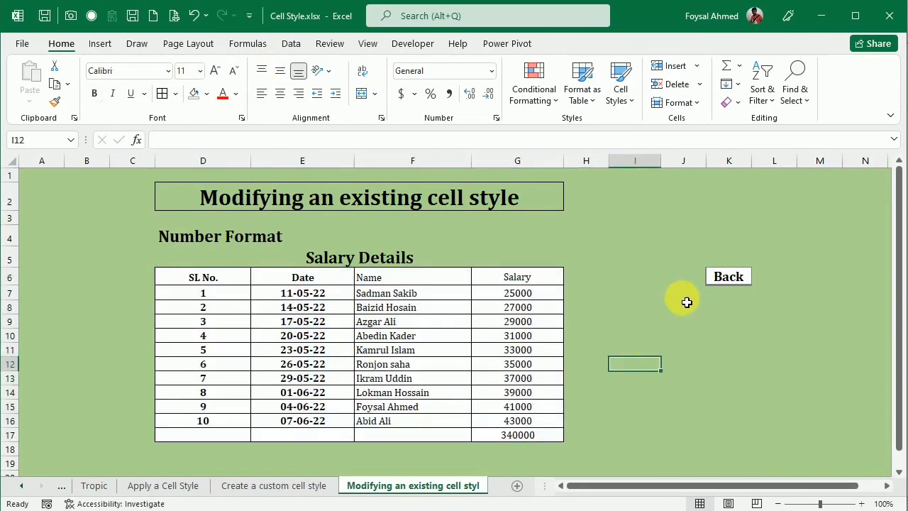
pyautogui.click(725, 277)
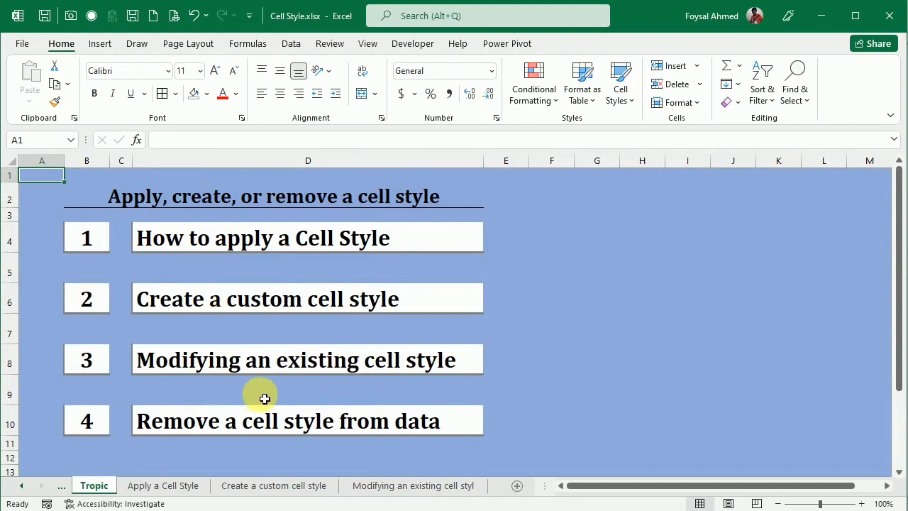